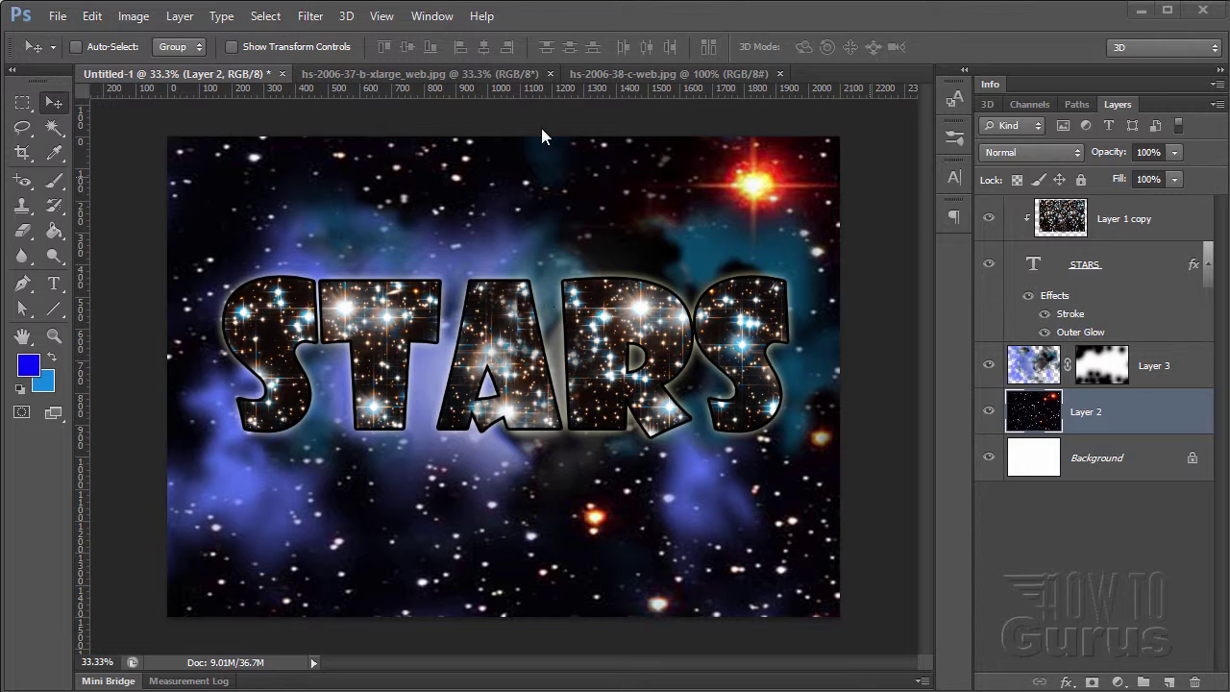
Step: Compare the star-cluster and red-star source photos, then return to the finished STARS composite
{"action": "left_click", "coordinate": [434, 75]}
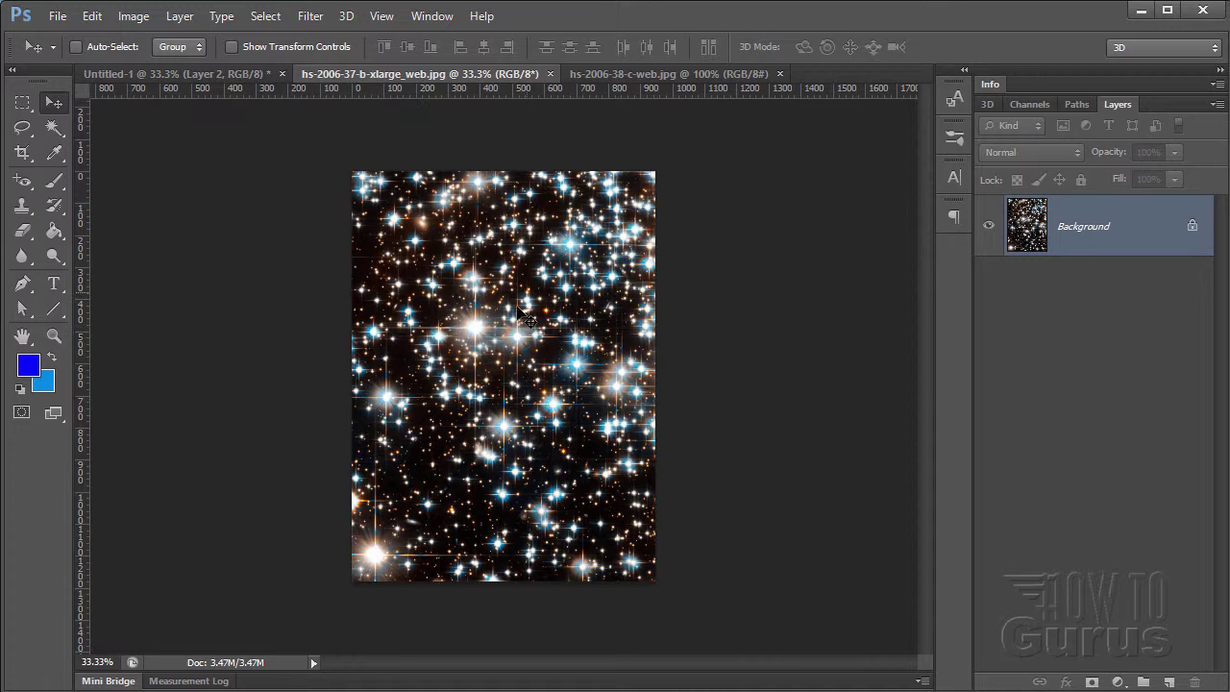
{"action": "left_click", "coordinate": [631, 73]}
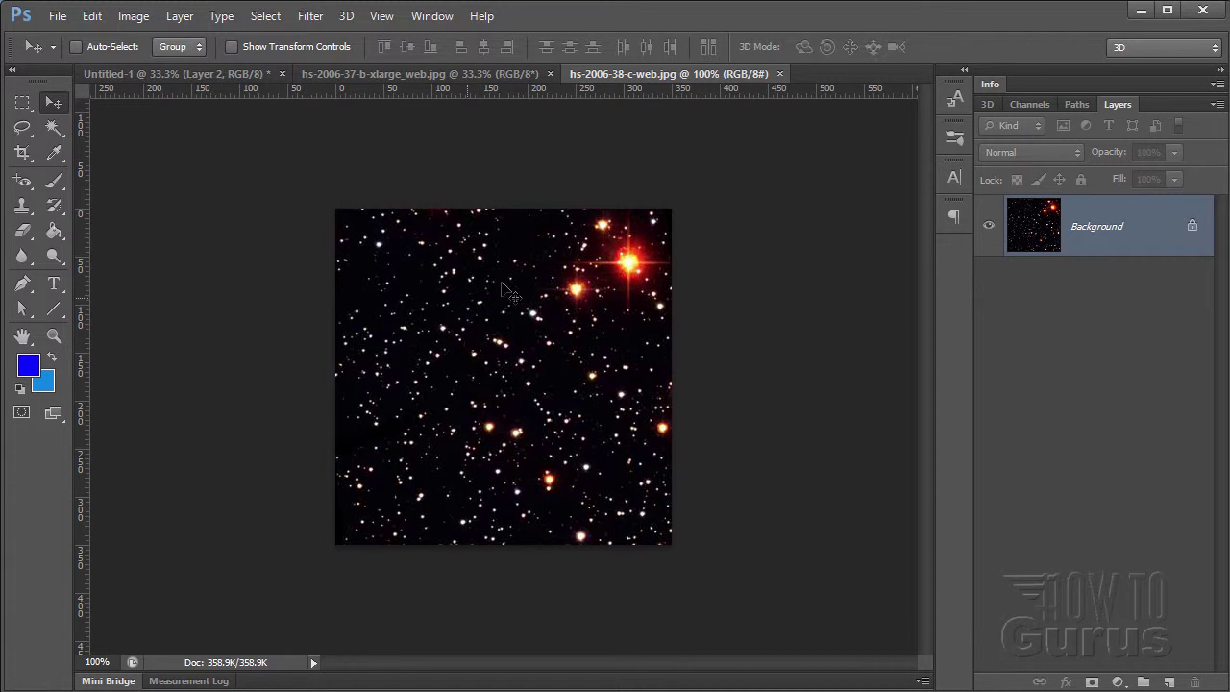
{"action": "left_click", "coordinate": [501, 74]}
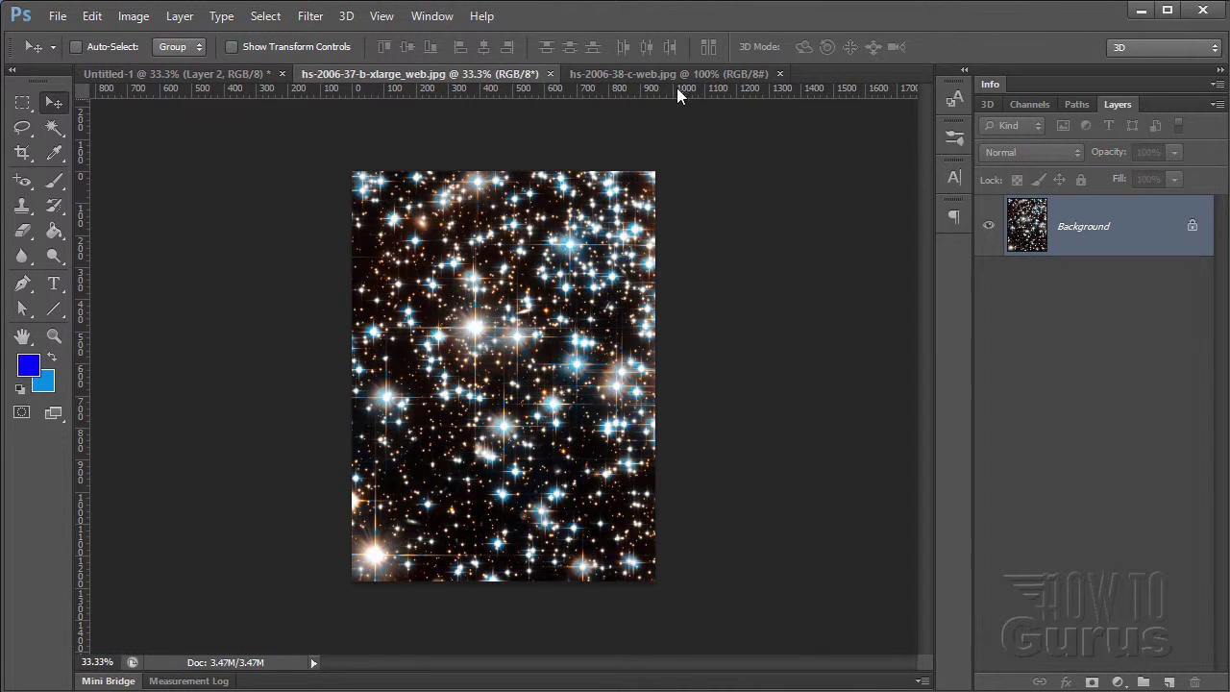
{"action": "left_click", "coordinate": [666, 75]}
{"action": "left_click", "coordinate": [506, 69]}
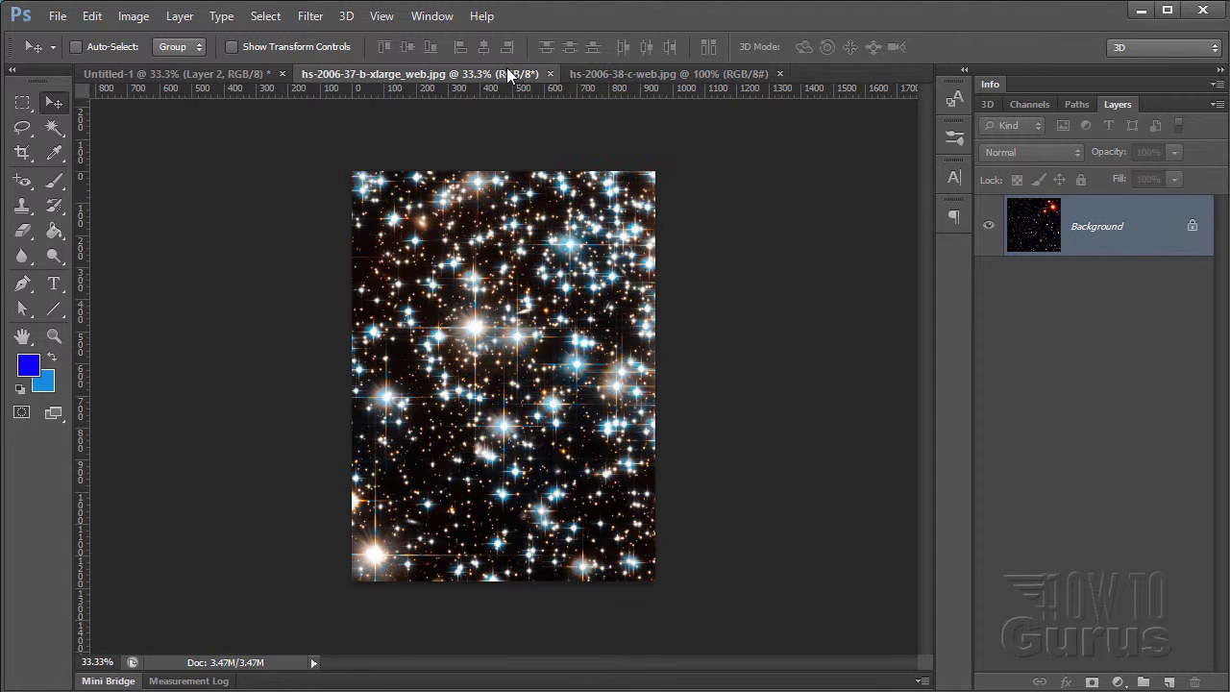
{"action": "left_click", "coordinate": [256, 75]}
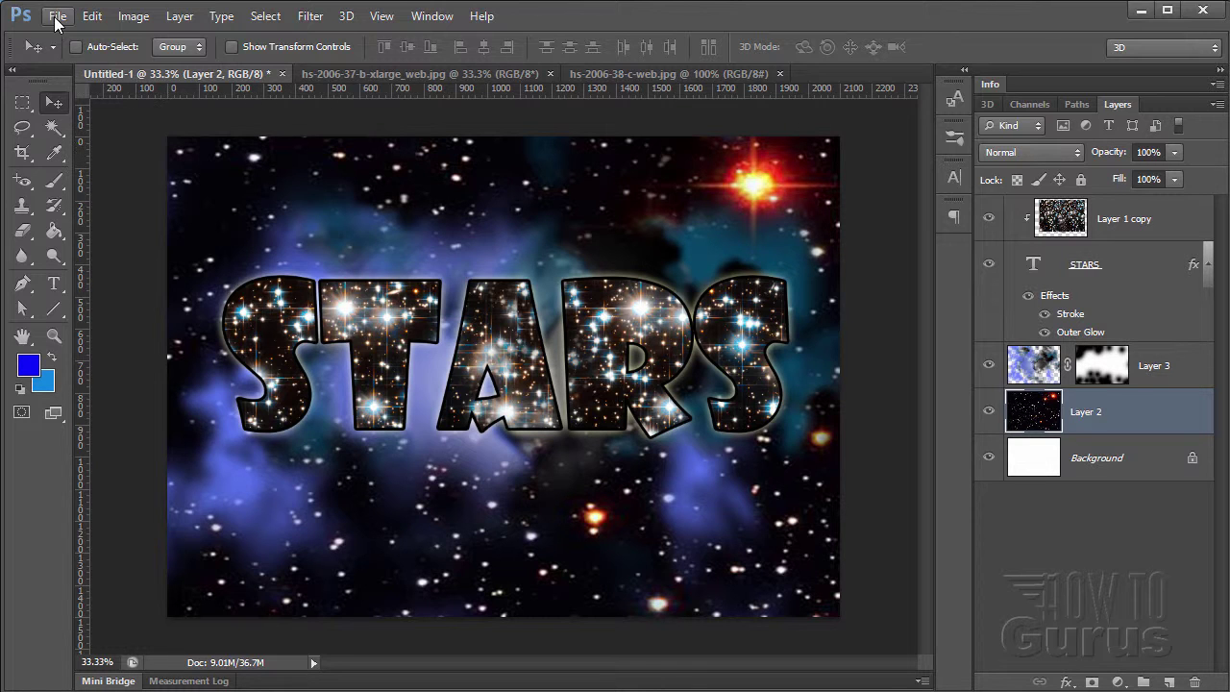
Step: Create a new Default Photoshop Size document (7 × 5 inches) at 300 pixels/inch
{"action": "left_click", "coordinate": [56, 18]}
{"action": "left_click", "coordinate": [58, 39]}
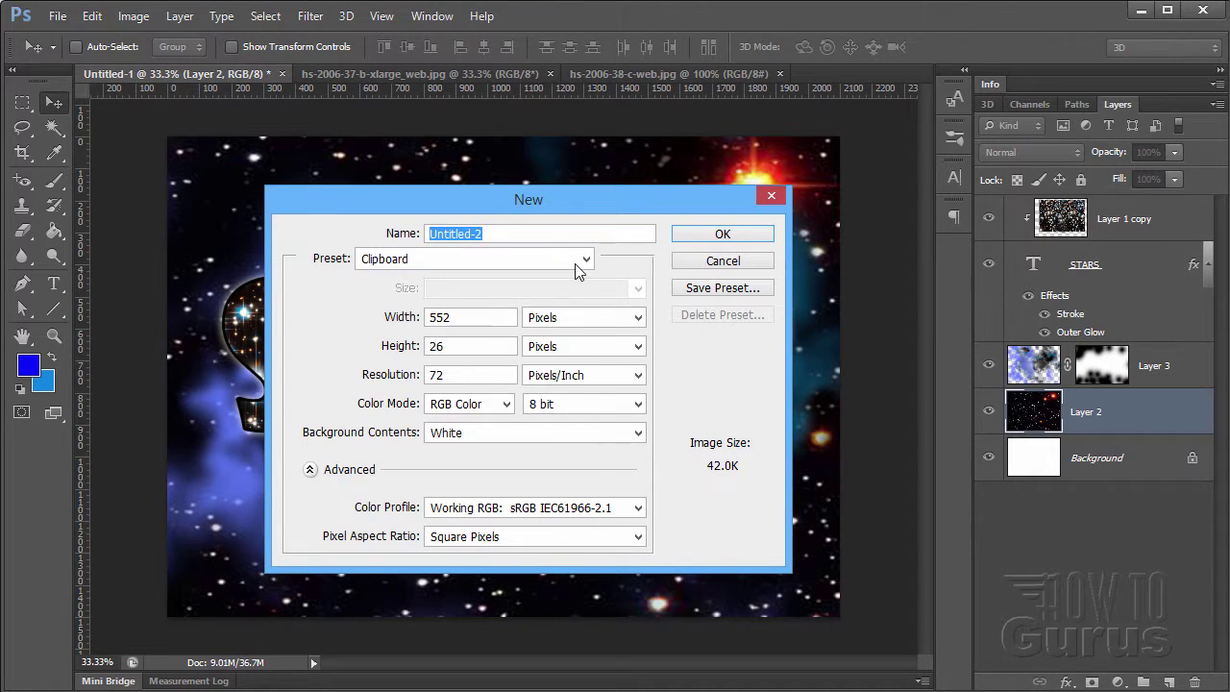
{"action": "left_click", "coordinate": [579, 272]}
{"action": "left_click", "coordinate": [465, 292]}
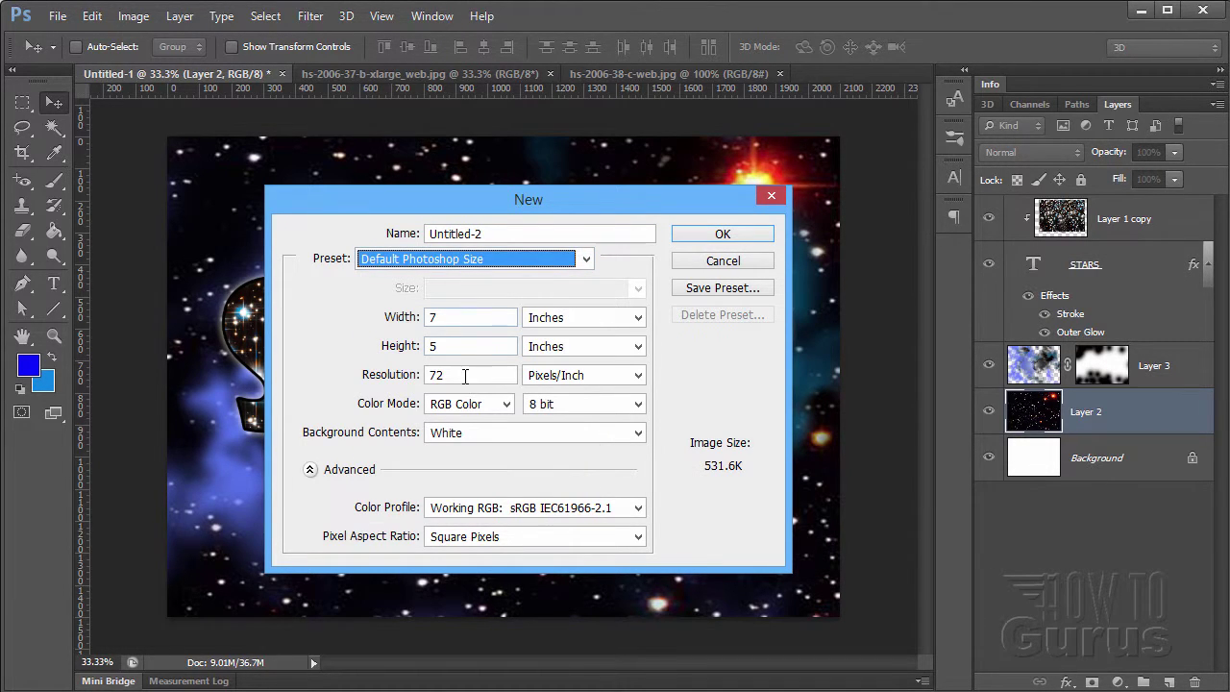
{"action": "left_click_drag", "start_coordinate": [458, 376], "coordinate": [374, 373]}
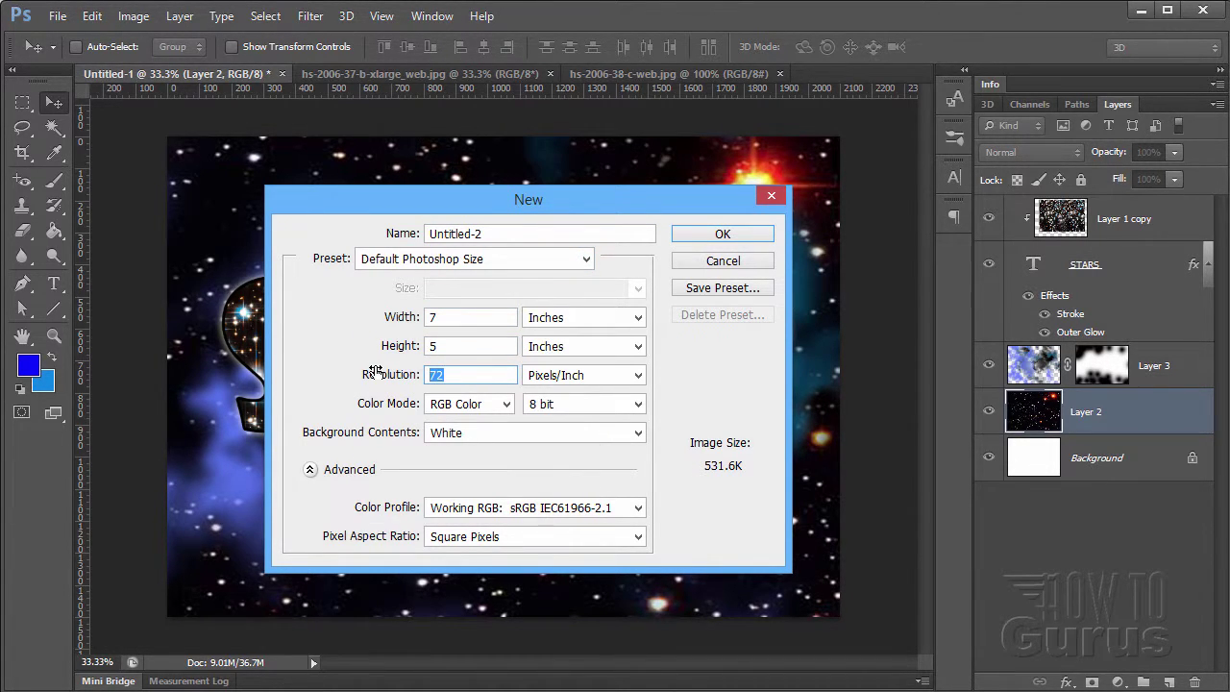
{"action": "type", "text": "300"}
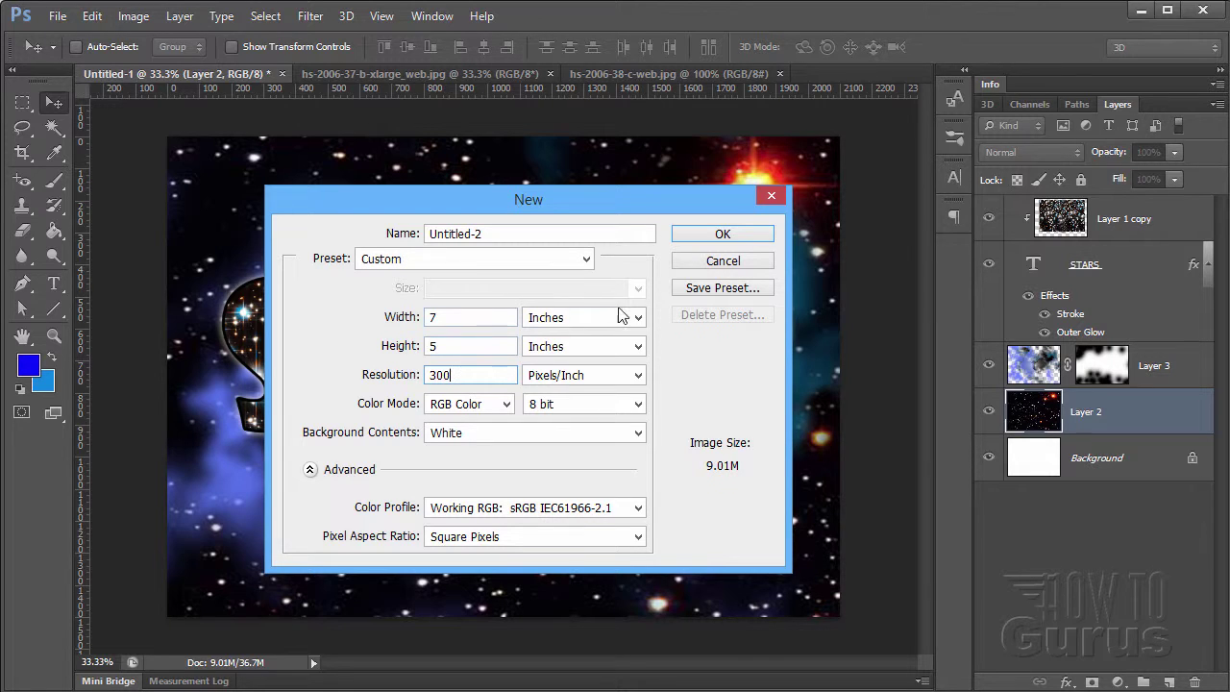
{"action": "left_click", "coordinate": [709, 234]}
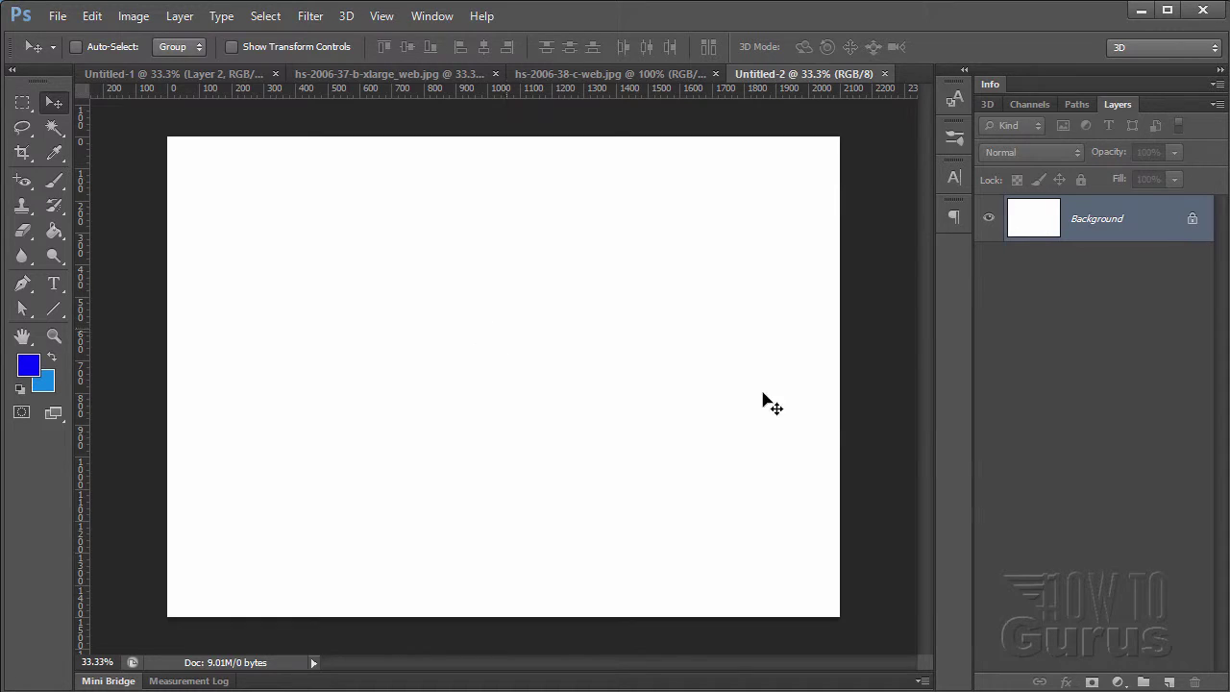
Step: Fill a new Layer 1 with black using default colours, then add an empty Layer 2
{"action": "left_click", "coordinate": [1169, 683]}
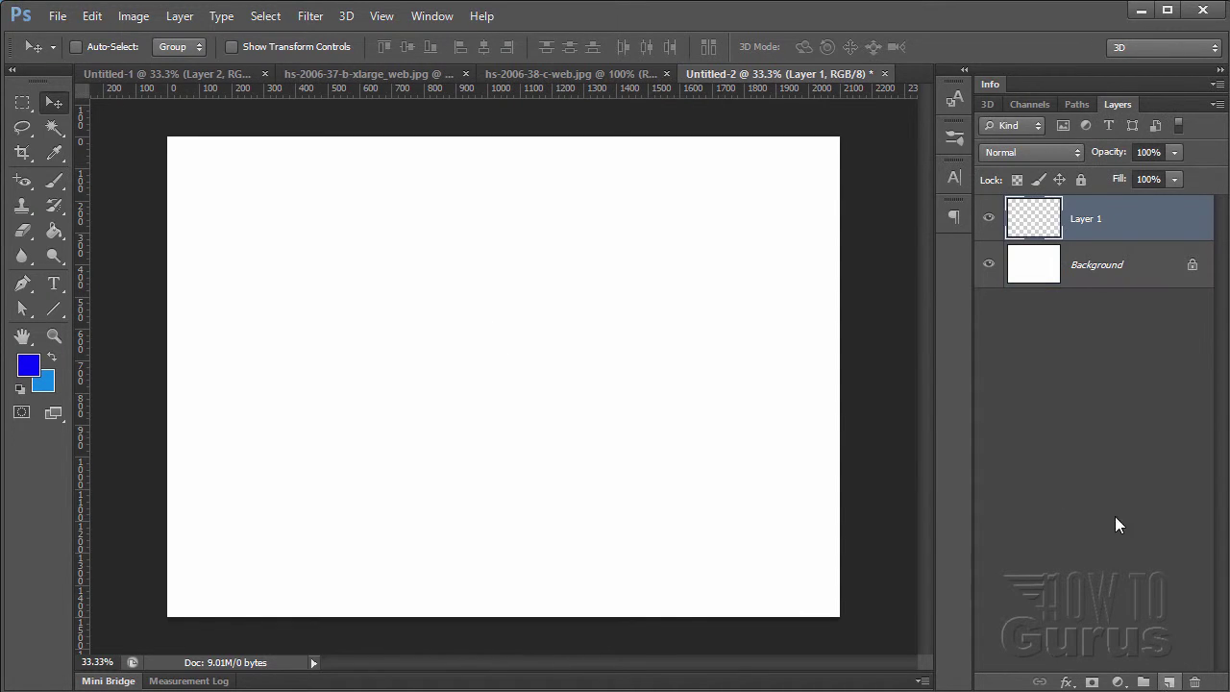
{"action": "left_click", "coordinate": [21, 391]}
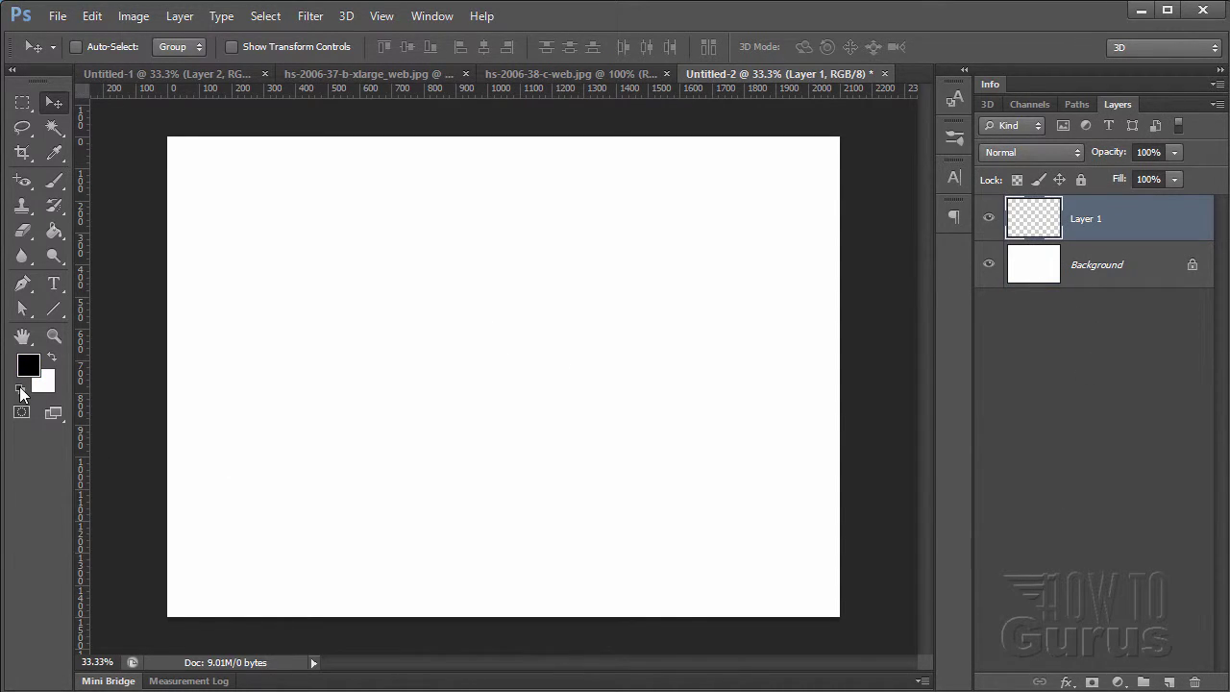
{"action": "left_click", "coordinate": [54, 231]}
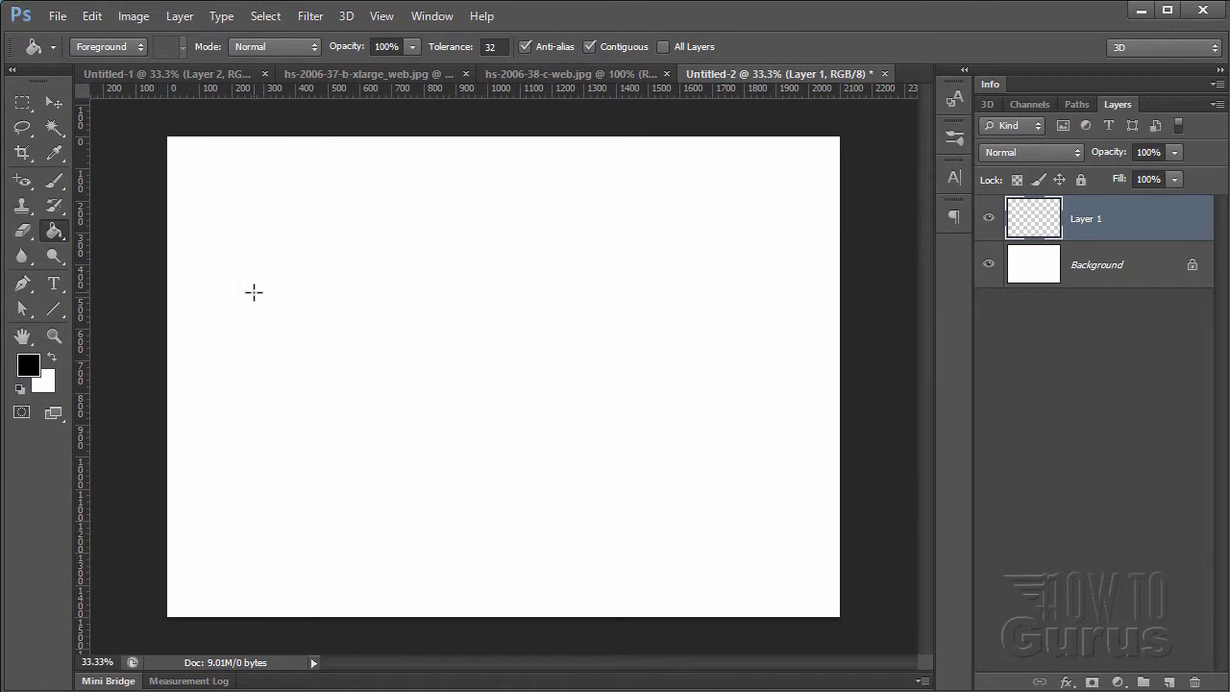
{"action": "left_click", "coordinate": [254, 292]}
{"action": "left_click", "coordinate": [54, 103]}
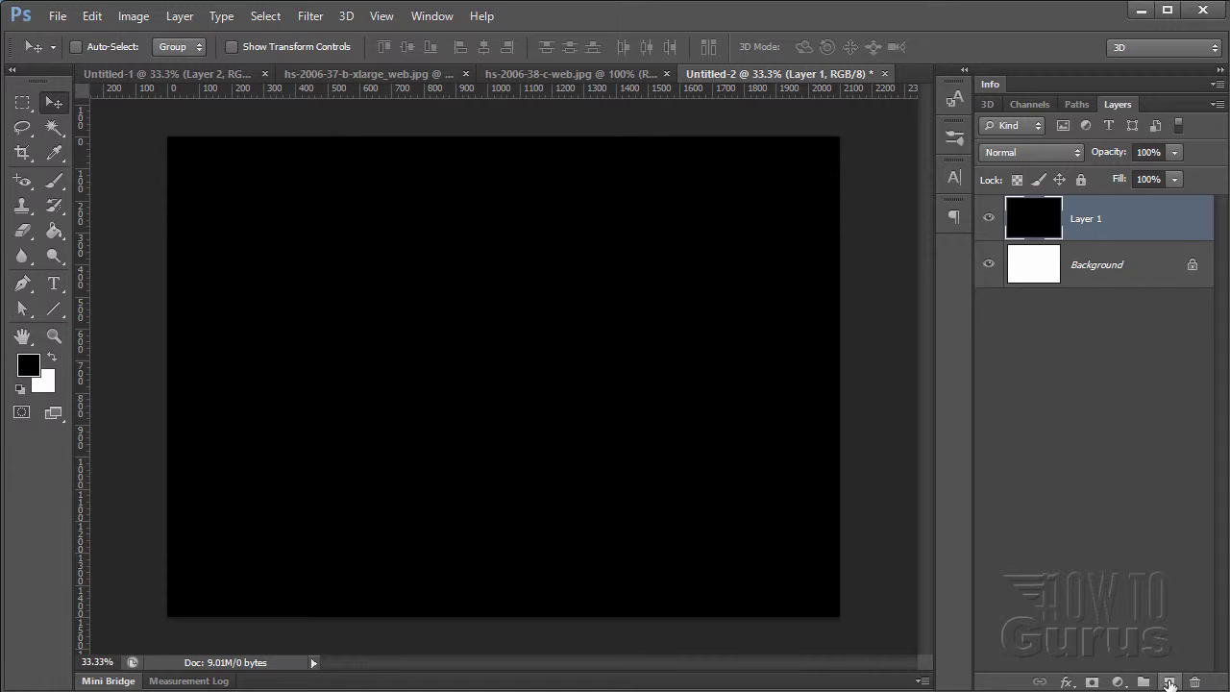
{"action": "left_click", "coordinate": [1168, 681]}
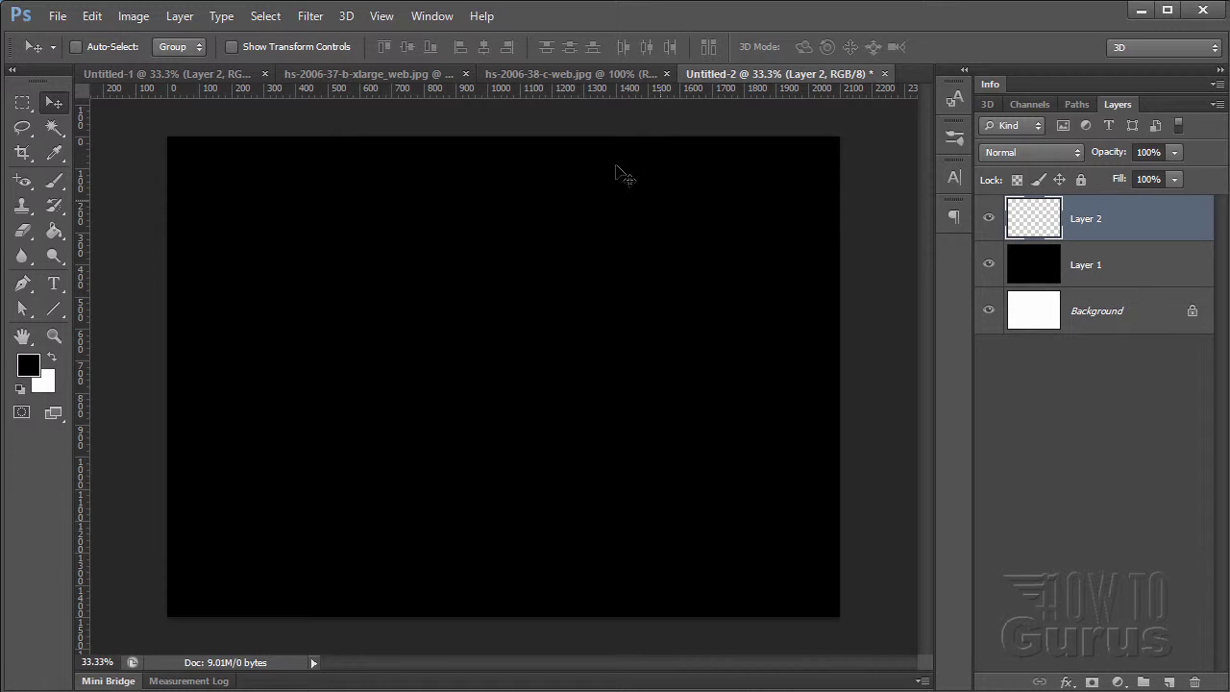
Step: Copy the red-star photo into Untitled-2 as Layer 3 and centre it on the canvas
{"action": "left_click", "coordinate": [543, 74]}
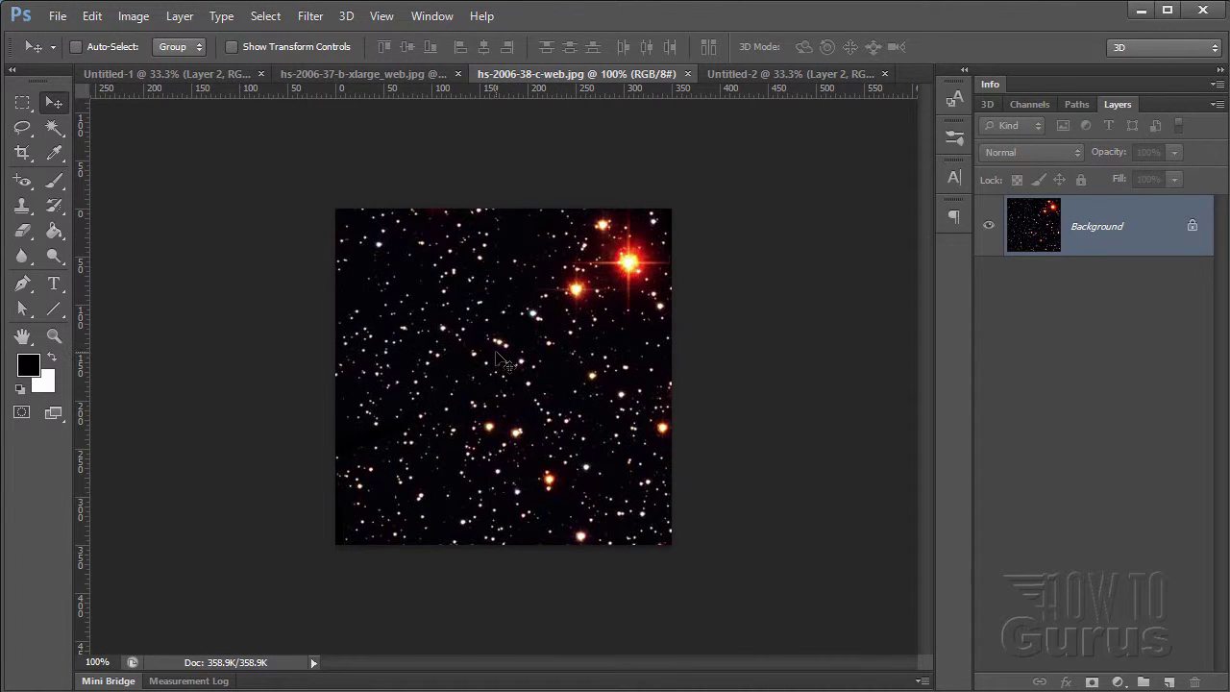
{"action": "left_click_drag", "start_coordinate": [545, 74], "coordinate": [617, 336]}
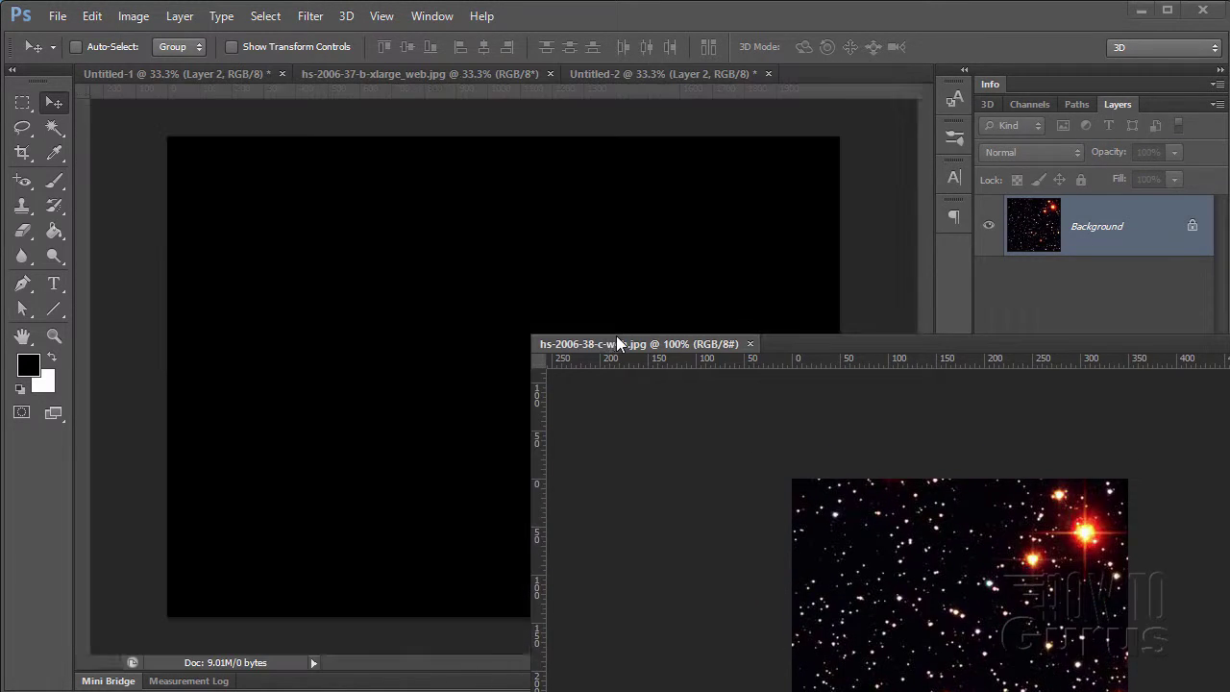
{"action": "left_click_drag", "start_coordinate": [1051, 240], "coordinate": [737, 275]}
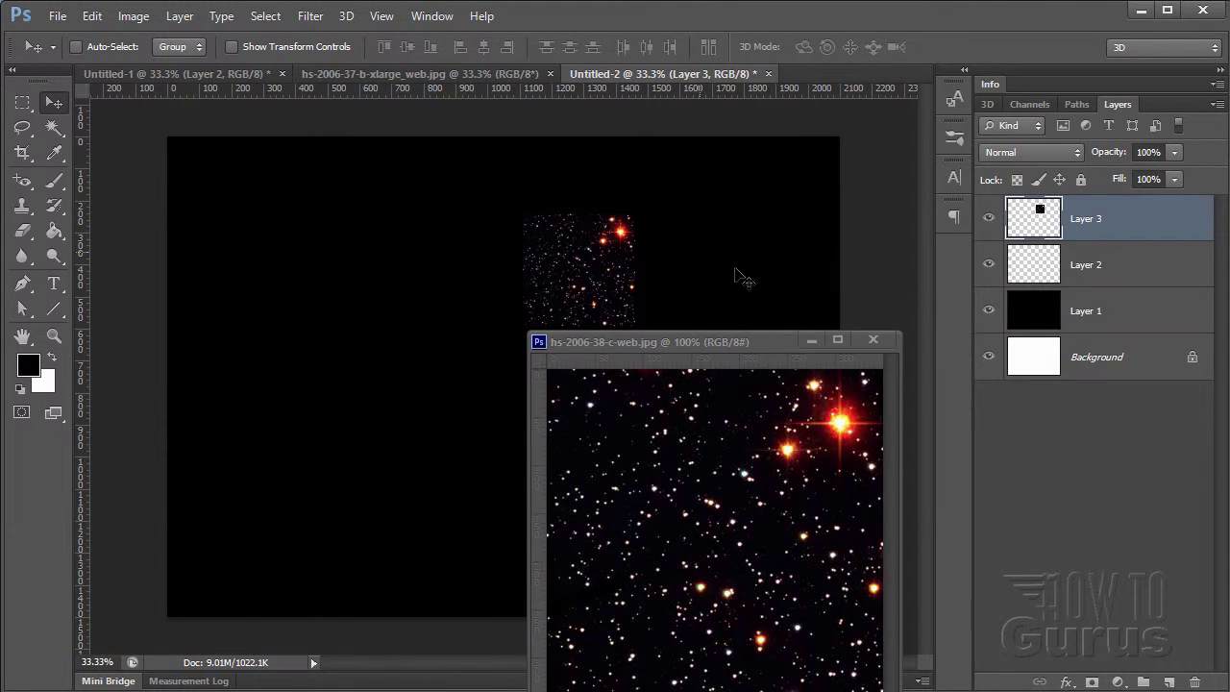
{"action": "left_click", "coordinate": [873, 340]}
{"action": "left_click_drag", "start_coordinate": [582, 279], "coordinate": [519, 376]}
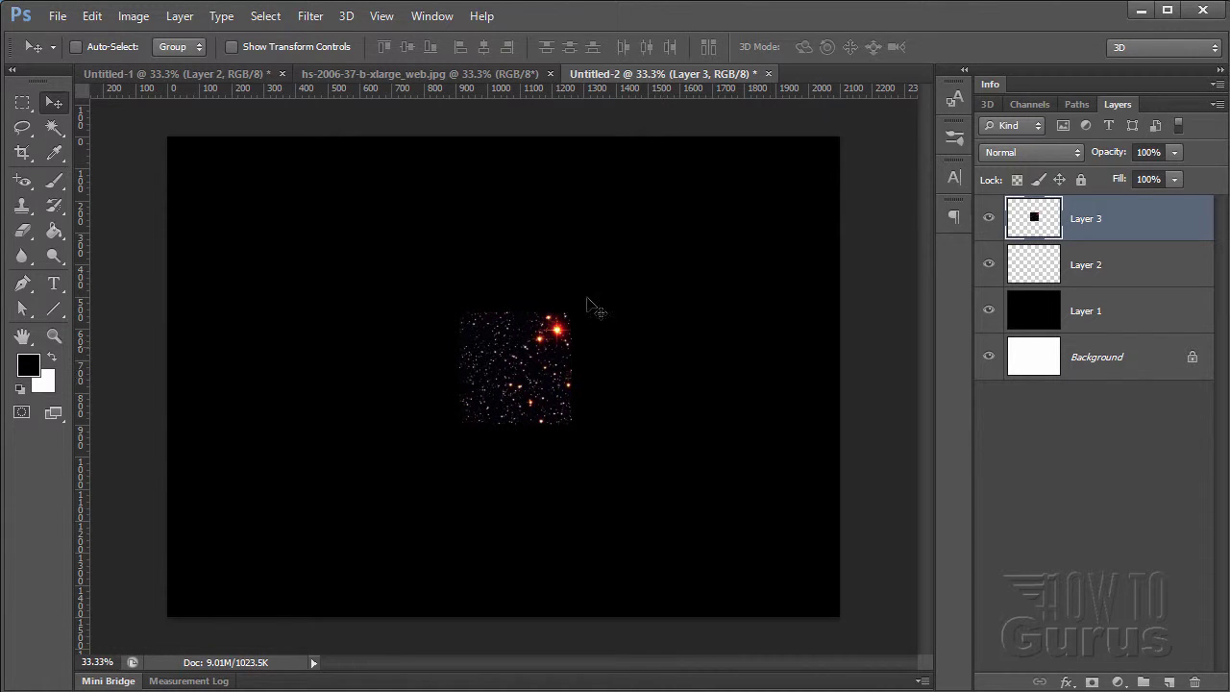
Step: Scale the red-star photo on Layer 3 to fill the canvas, apply it, and hide Layer 3
{"action": "left_click", "coordinate": [93, 16]}
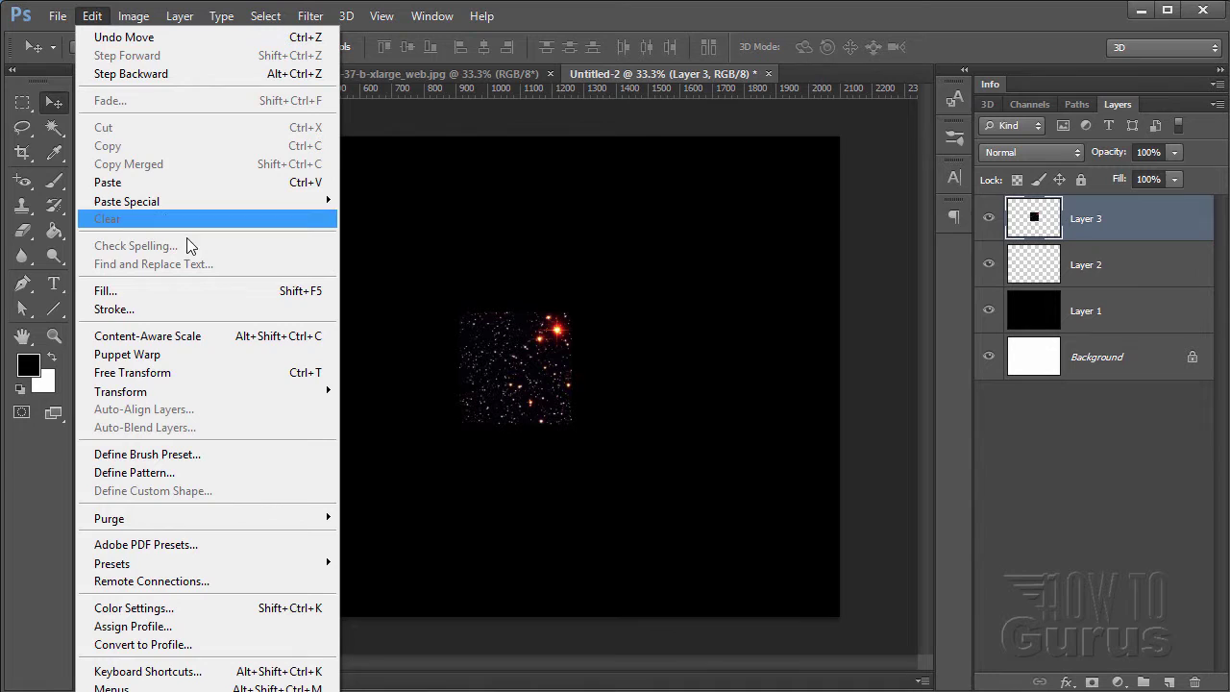
{"action": "mouse_move", "coordinate": [180, 395]}
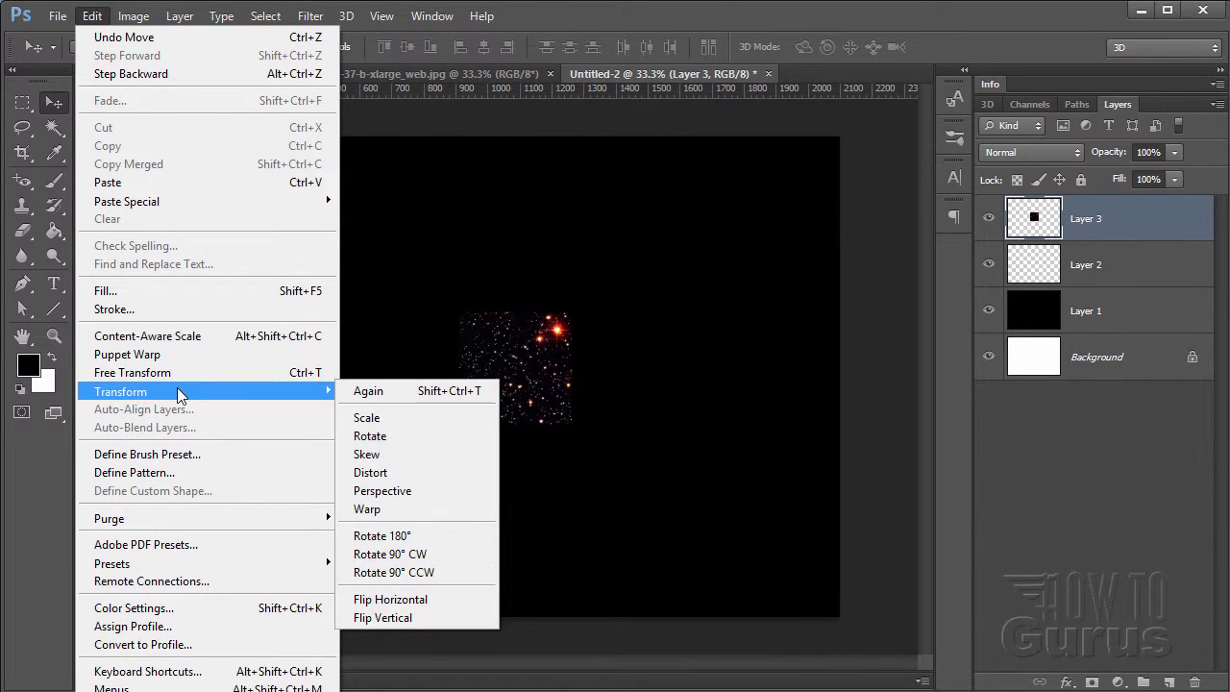
{"action": "left_click", "coordinate": [403, 419]}
{"action": "left_click_drag", "start_coordinate": [460, 313], "coordinate": [166, 128]}
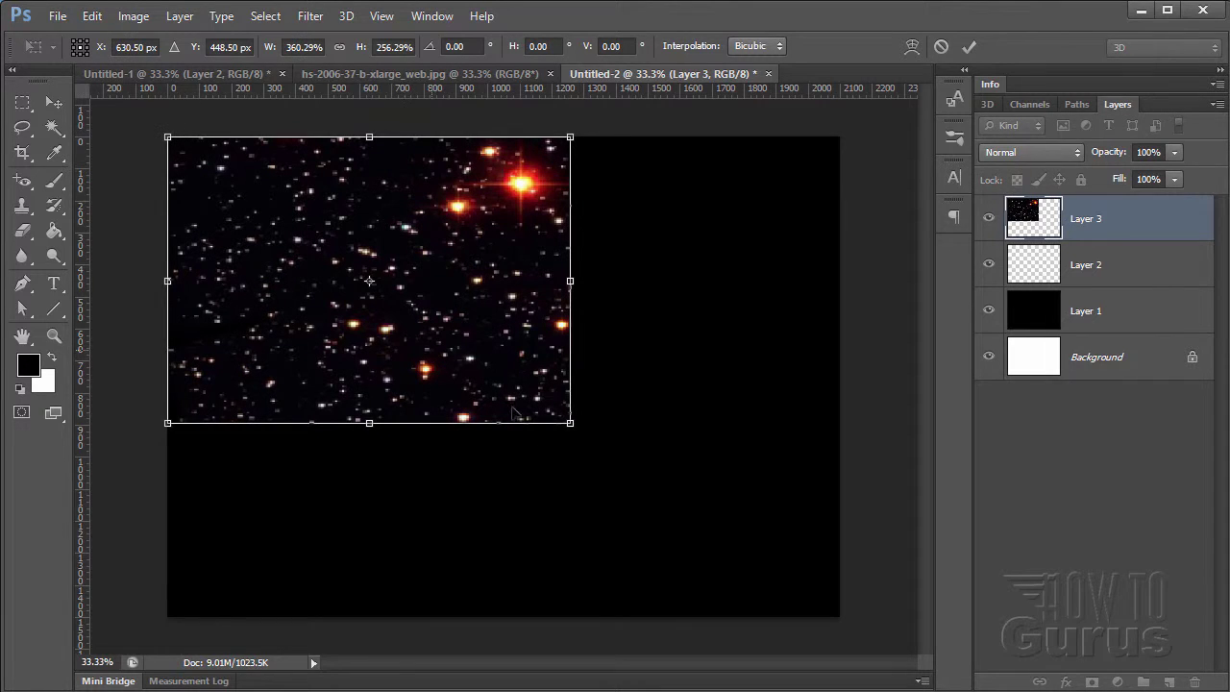
{"action": "left_click_drag", "start_coordinate": [569, 424], "coordinate": [838, 617]}
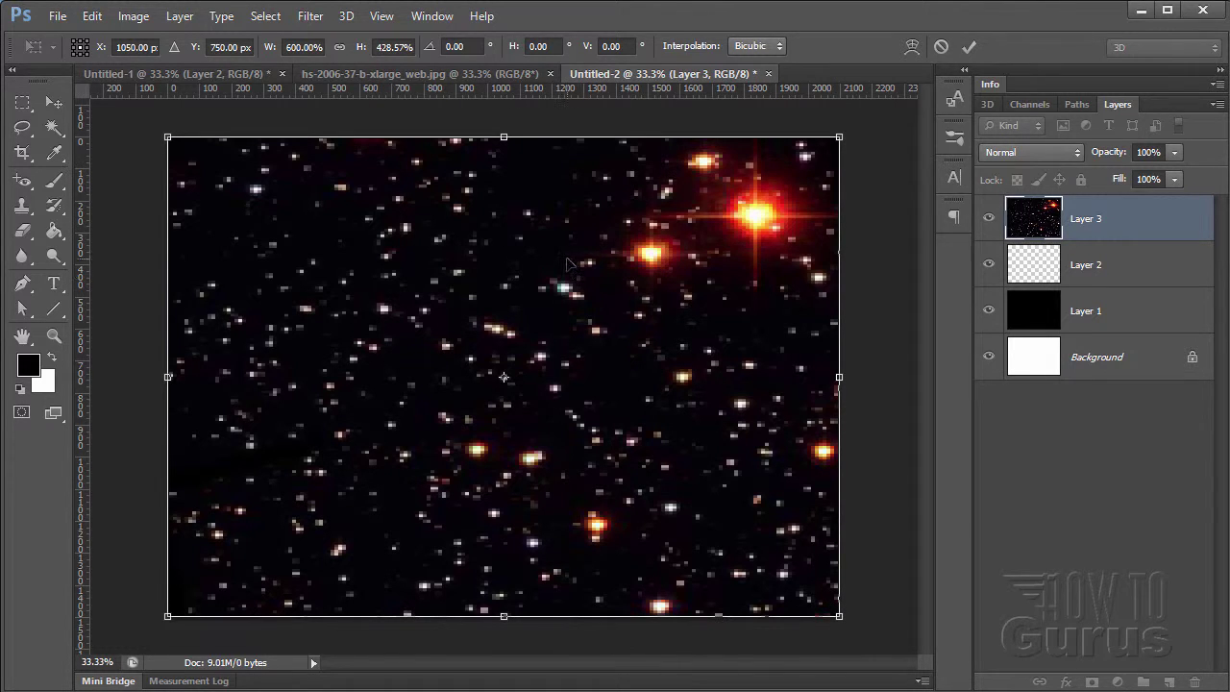
{"action": "left_click", "coordinate": [970, 48]}
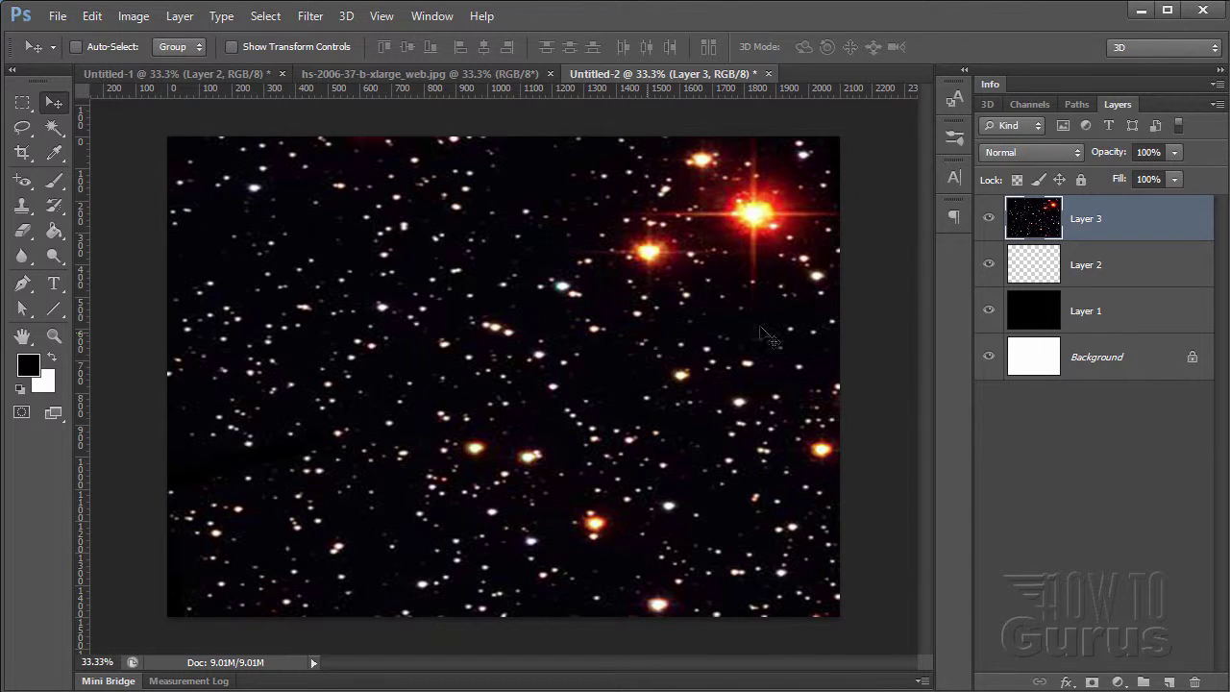
{"action": "left_click", "coordinate": [988, 219]}
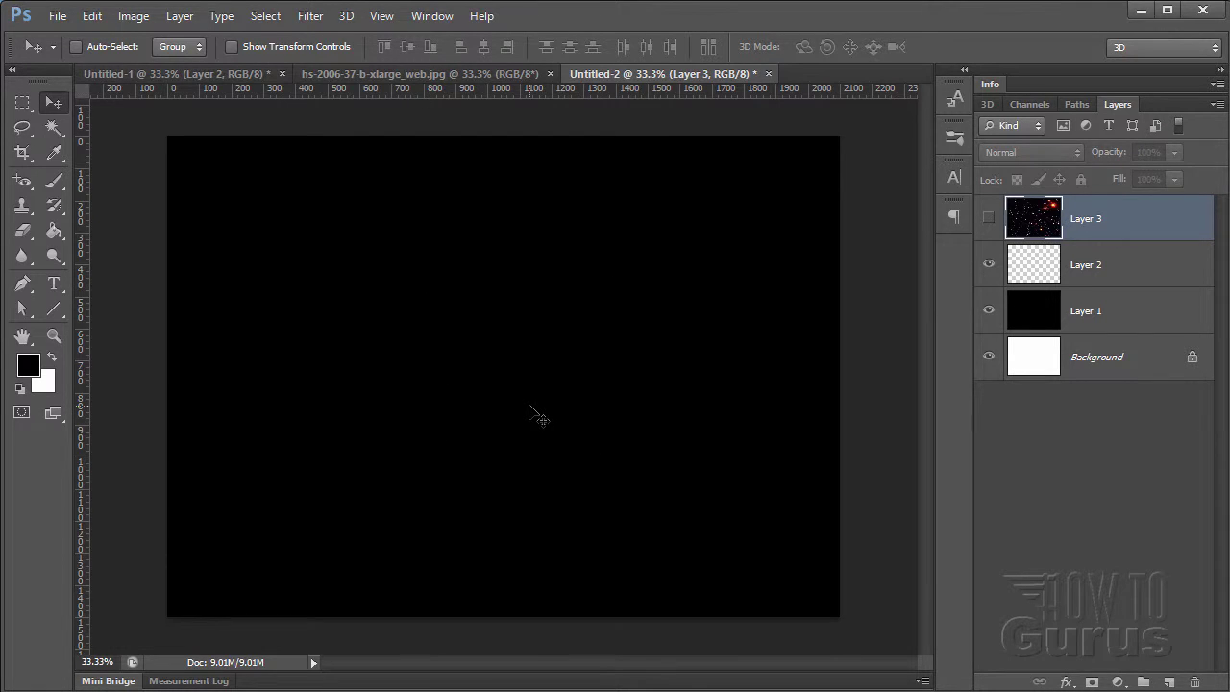
Step: Set the Type tool's text colour to pure red (ff0000)
{"action": "left_click", "coordinate": [55, 286]}
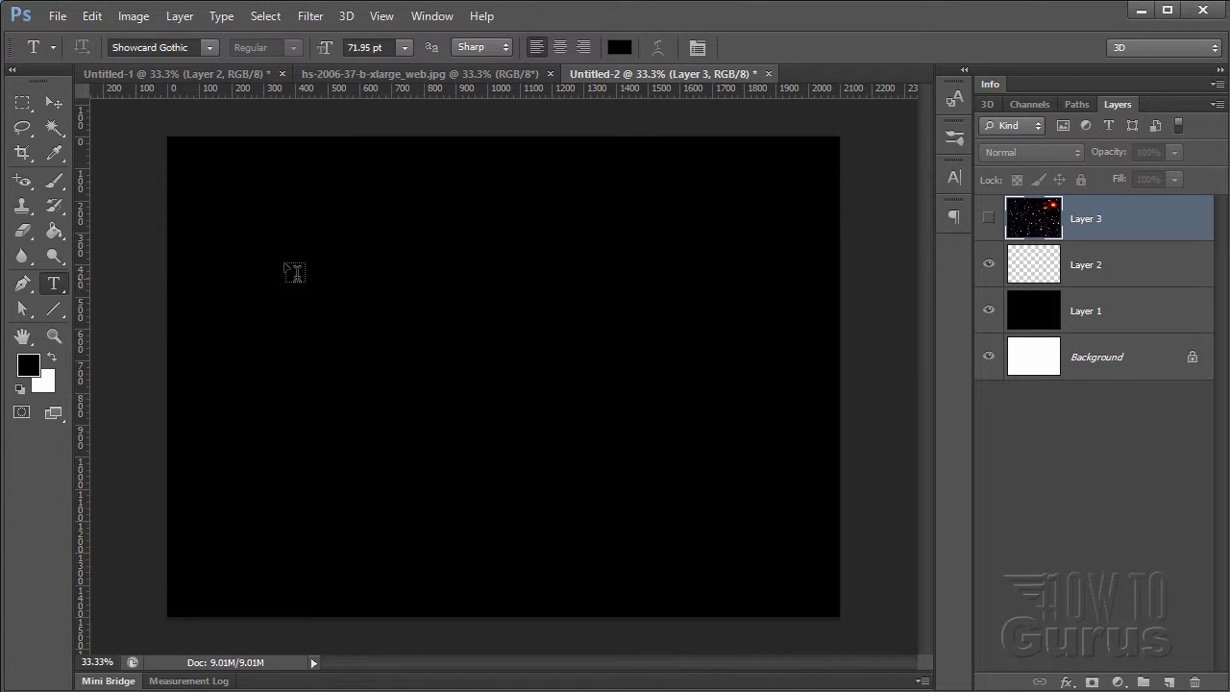
{"action": "left_click", "coordinate": [617, 48]}
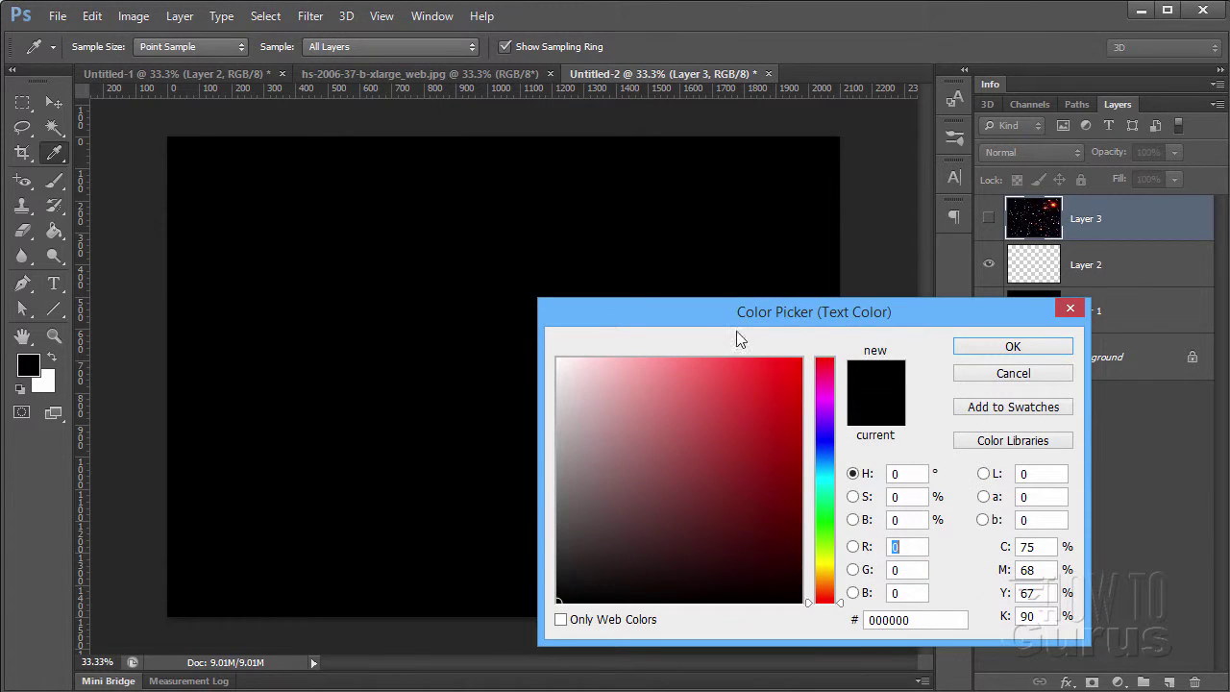
{"action": "left_click_drag", "start_coordinate": [777, 371], "coordinate": [827, 312]}
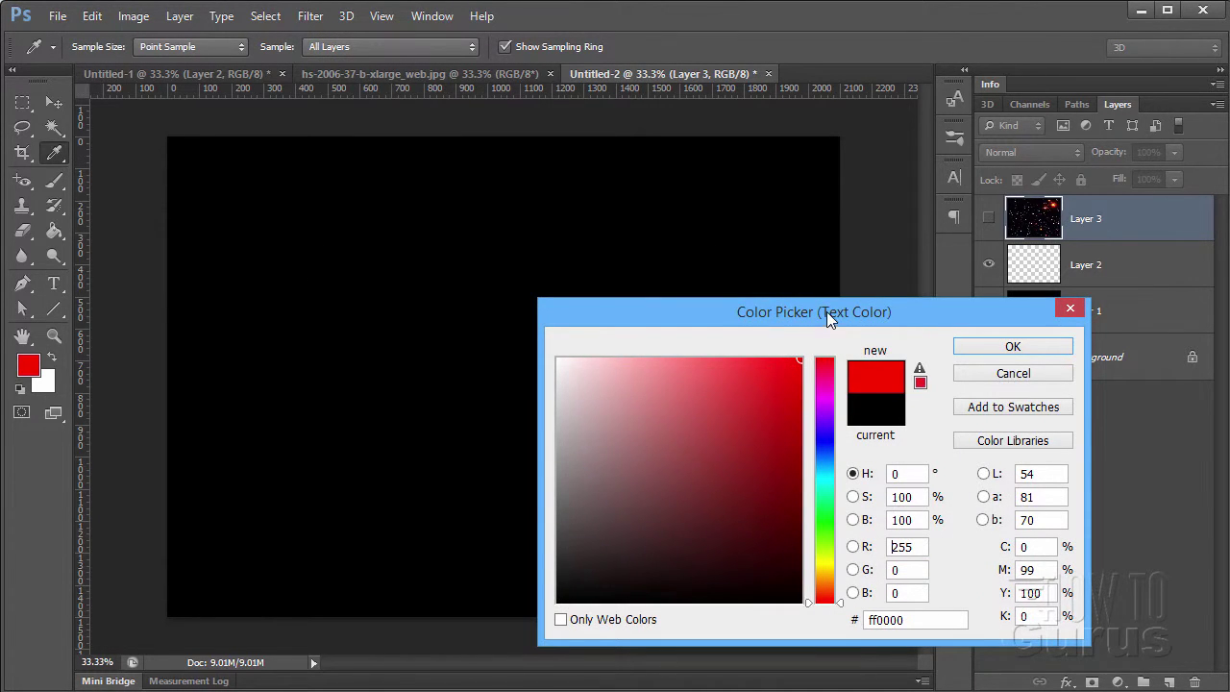
{"action": "left_click", "coordinate": [1011, 347]}
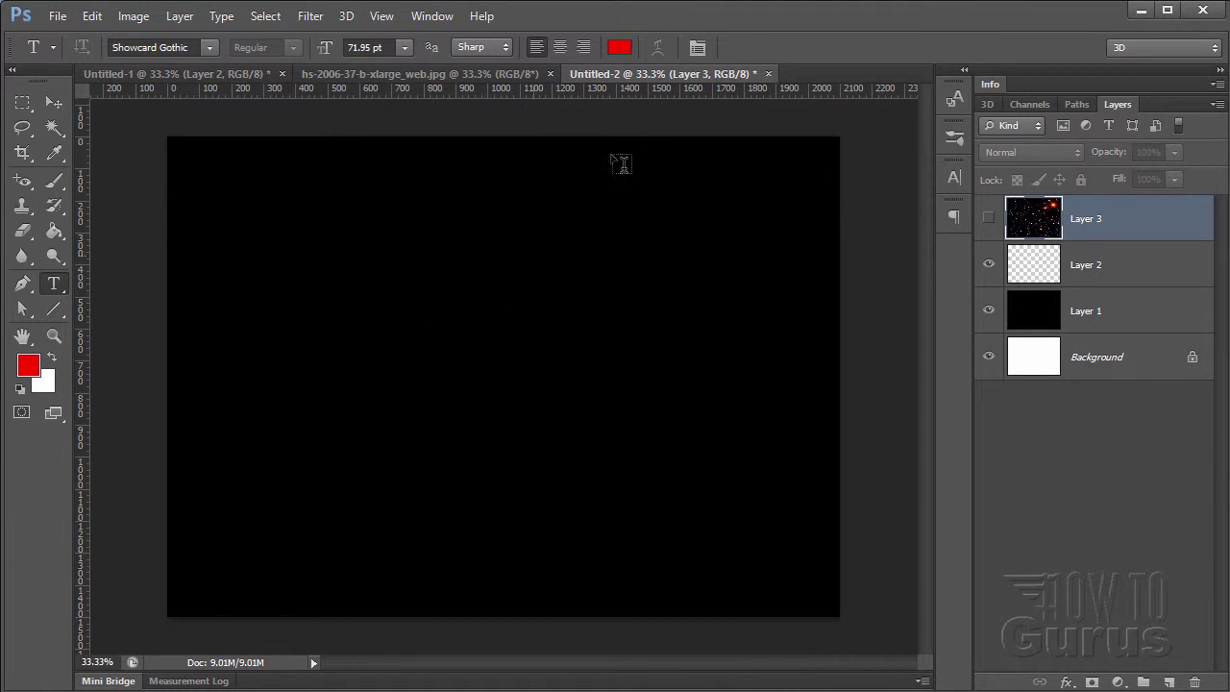
Step: Type STARS on the canvas in the Showcard Gothic font
{"action": "left_click", "coordinate": [370, 344]}
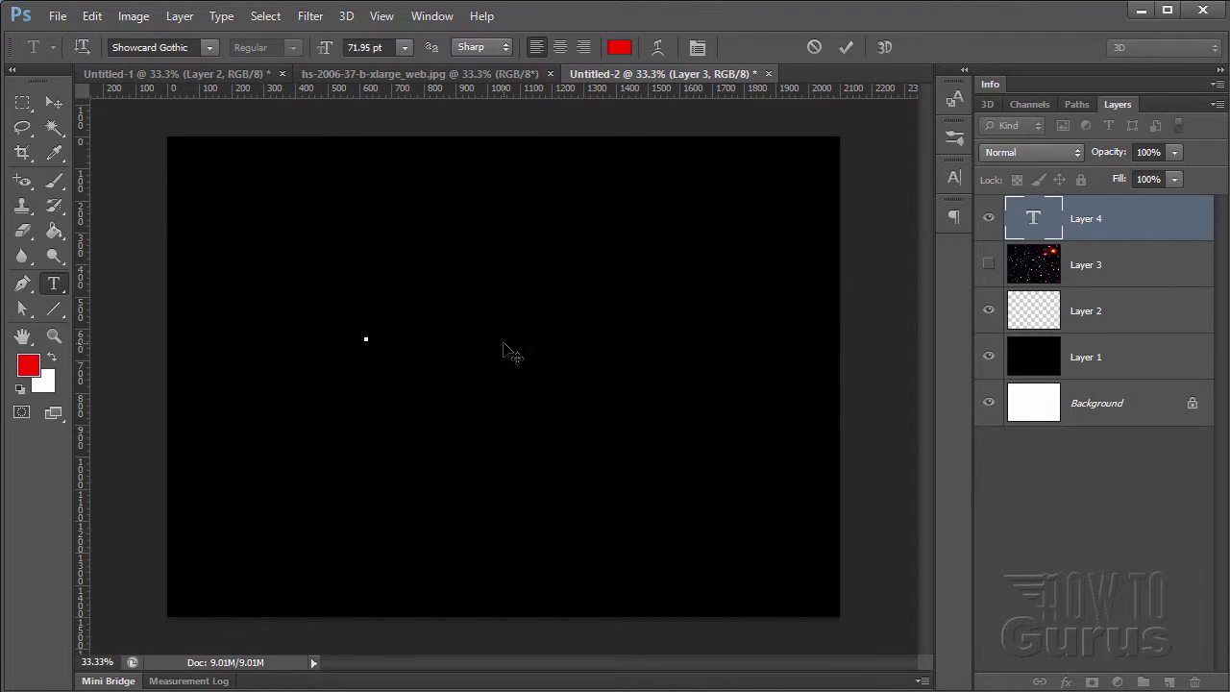
{"action": "type", "text": "STARS"}
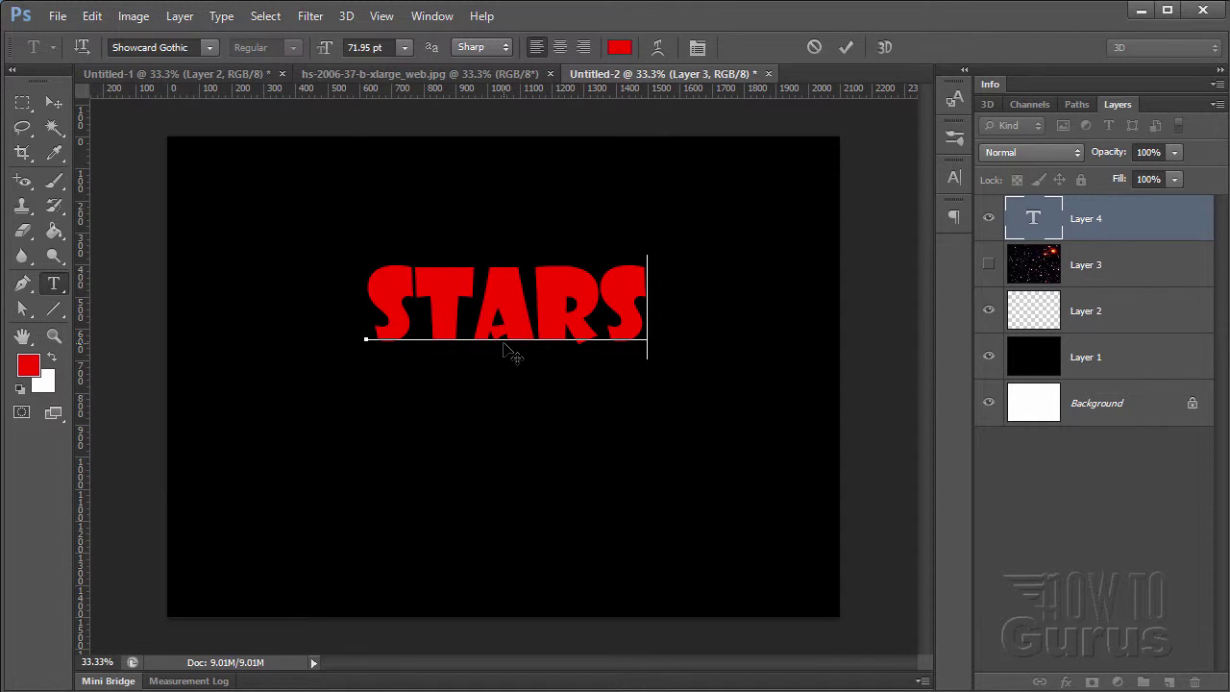
{"action": "left_click", "coordinate": [210, 48]}
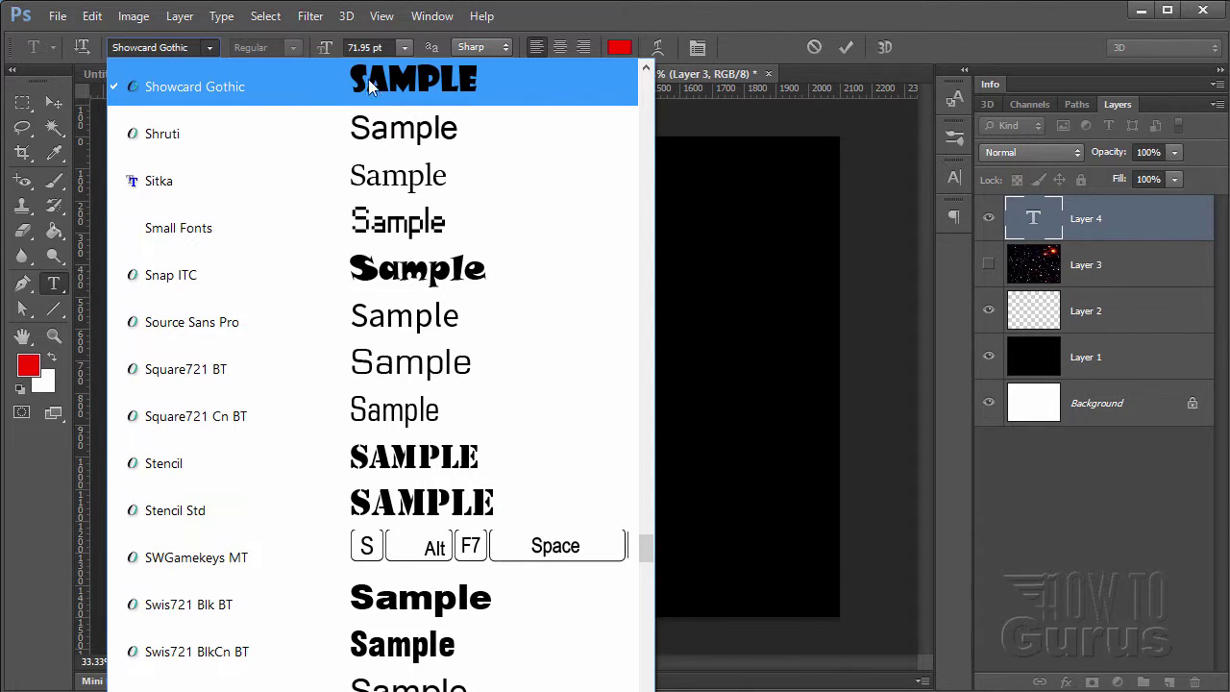
{"action": "left_click", "coordinate": [567, 18]}
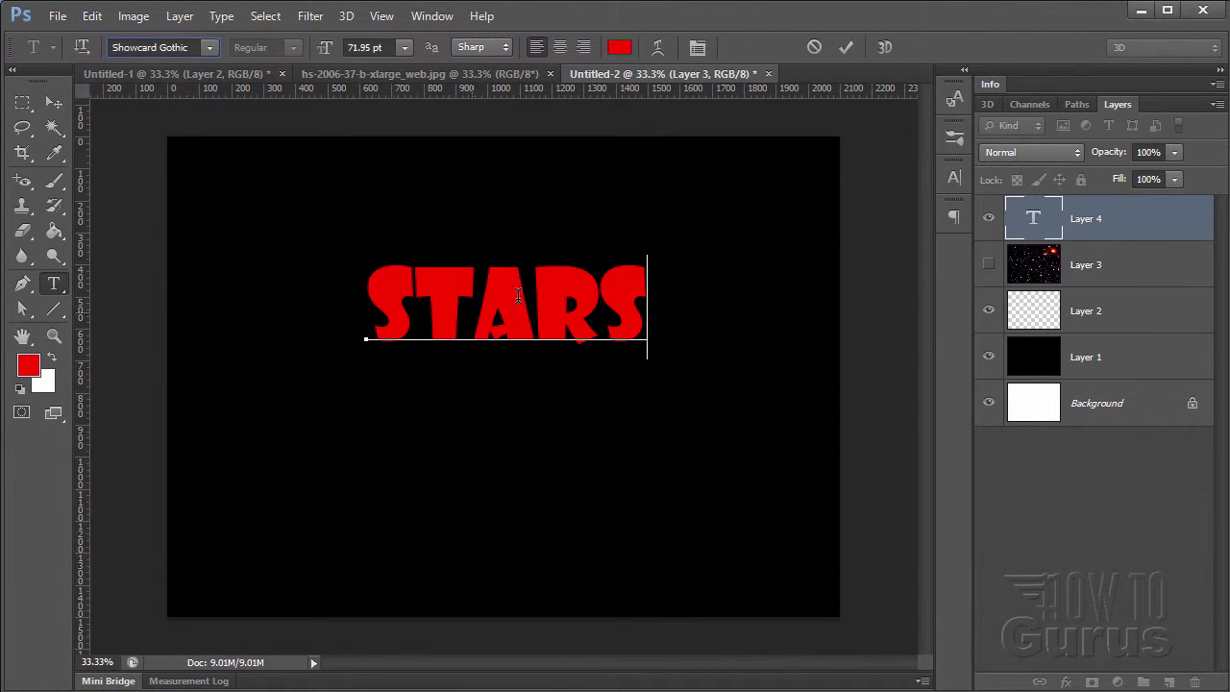
Step: Move STARS lower, scale it up to about 192% across the canvas width, and apply
{"action": "left_click", "coordinate": [56, 107]}
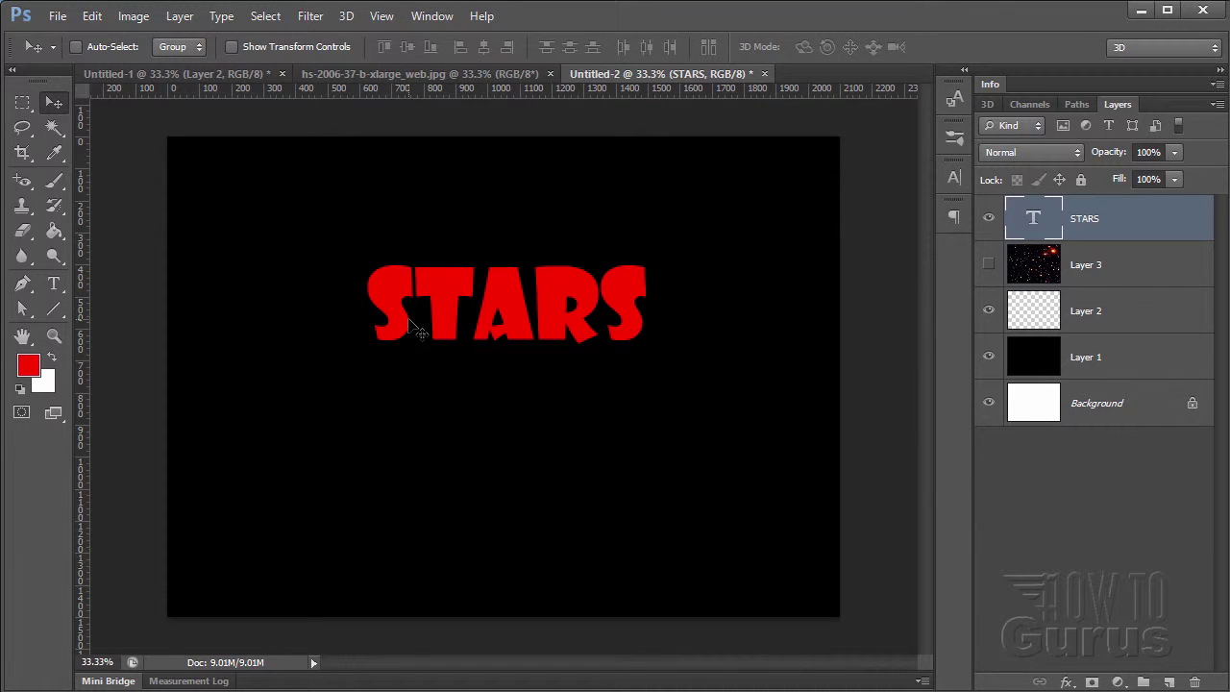
{"action": "left_click_drag", "start_coordinate": [511, 331], "coordinate": [504, 390]}
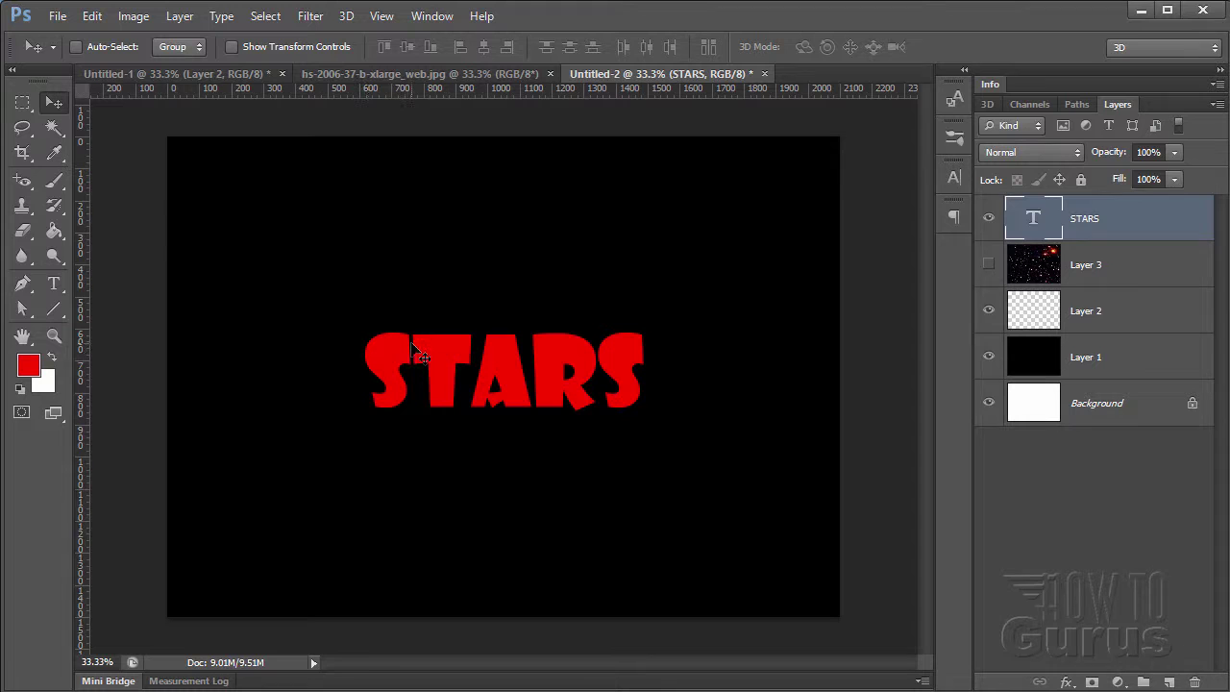
{"action": "left_click", "coordinate": [91, 16]}
{"action": "mouse_move", "coordinate": [170, 392]}
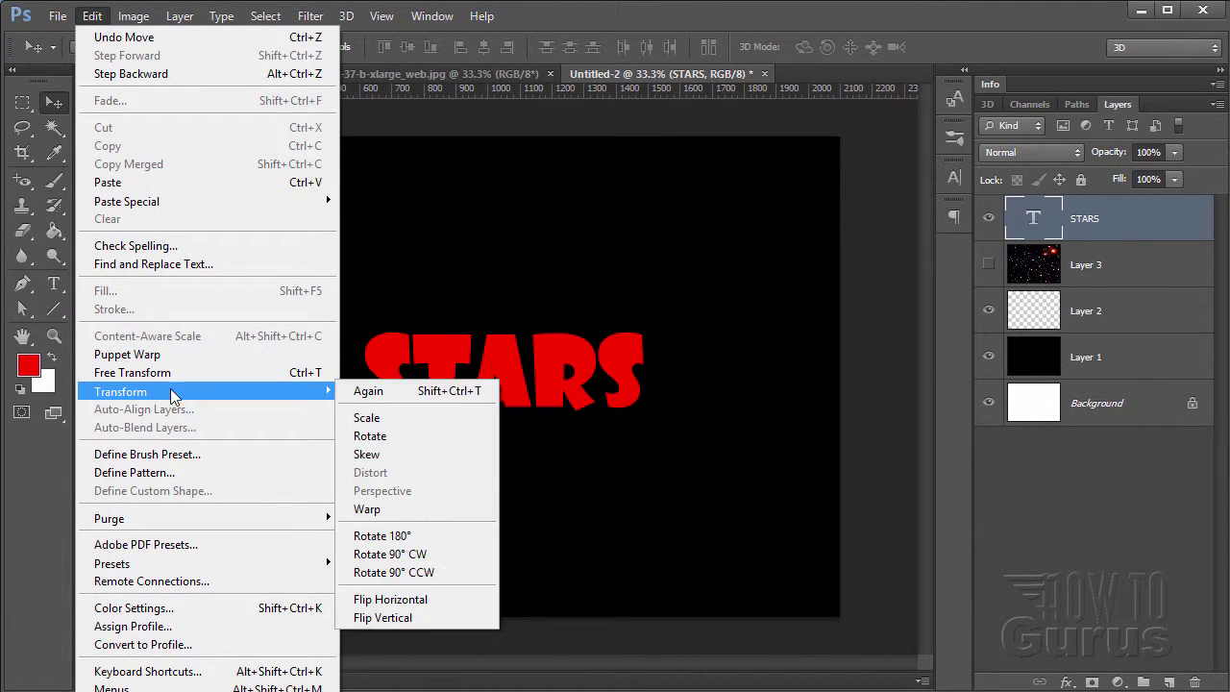
{"action": "left_click", "coordinate": [351, 420]}
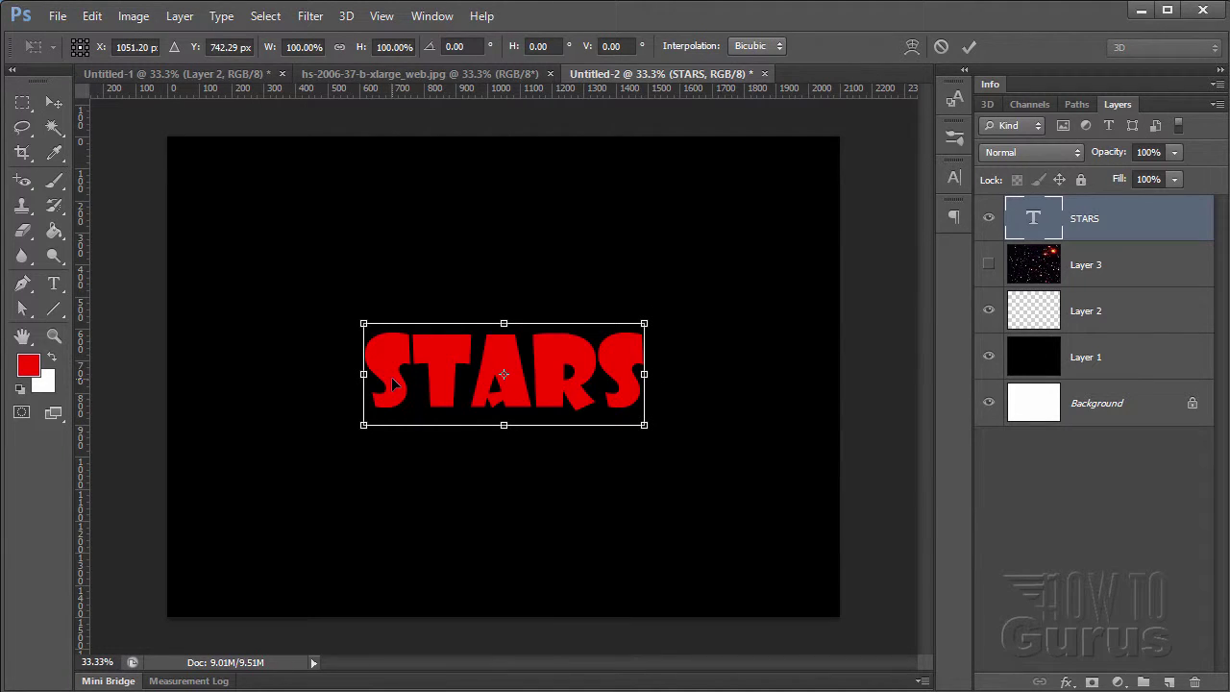
{"action": "left_click_drag", "start_coordinate": [363, 324], "coordinate": [261, 269]}
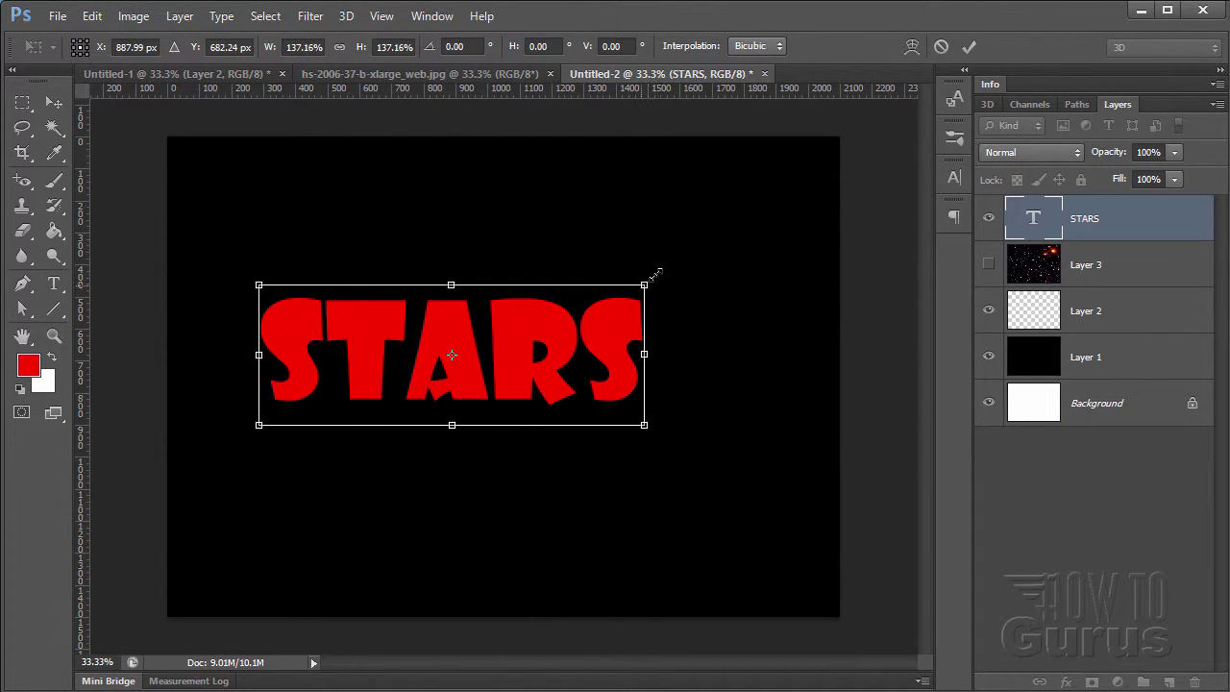
{"action": "left_click_drag", "start_coordinate": [660, 266], "coordinate": [783, 214]}
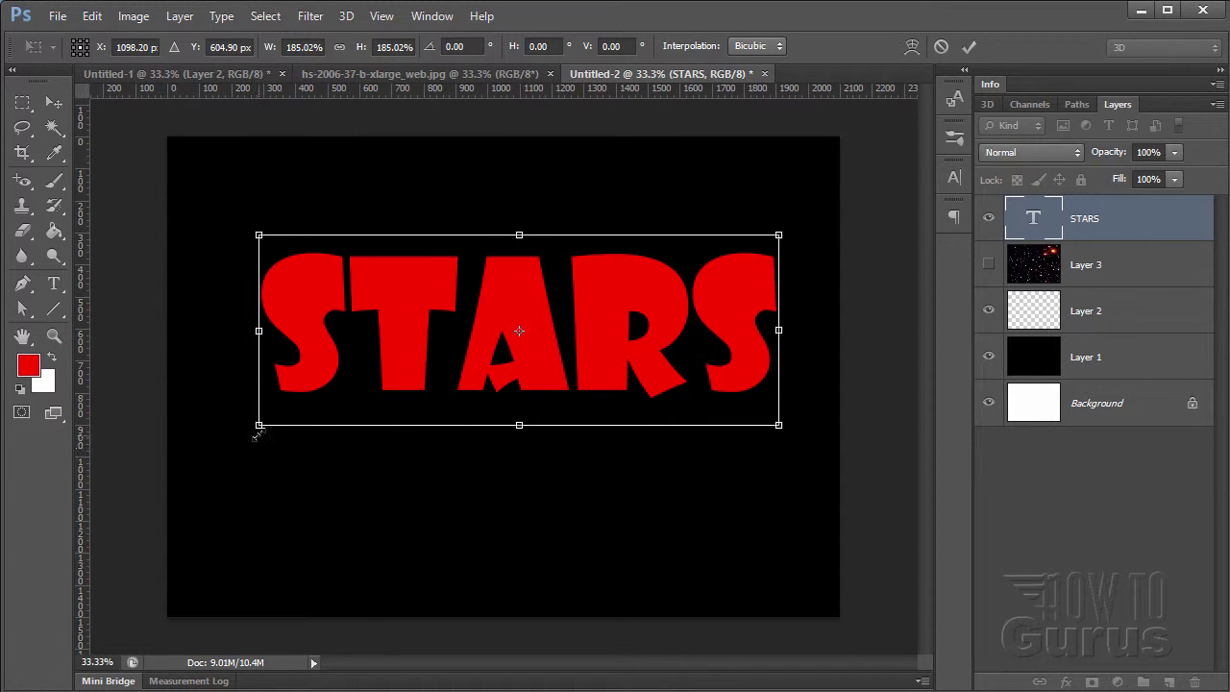
{"action": "left_click_drag", "start_coordinate": [252, 429], "coordinate": [233, 437]}
{"action": "left_click_drag", "start_coordinate": [536, 378], "coordinate": [538, 409]}
{"action": "left_click", "coordinate": [54, 108]}
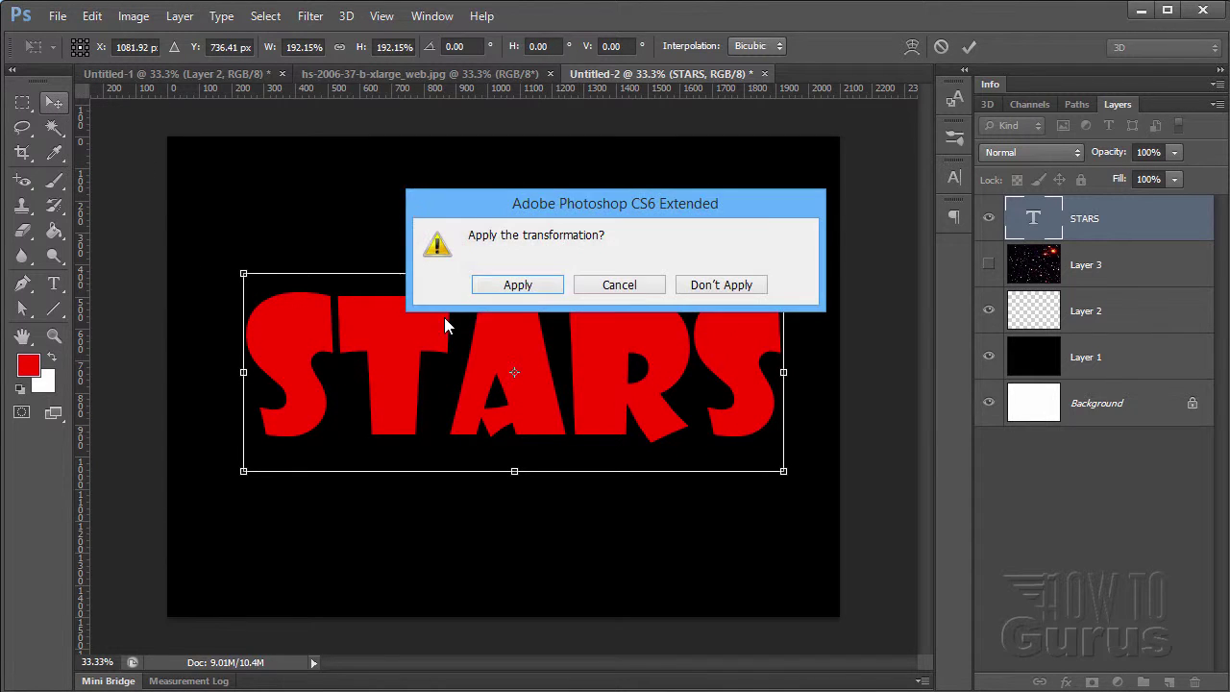
{"action": "left_click", "coordinate": [527, 288]}
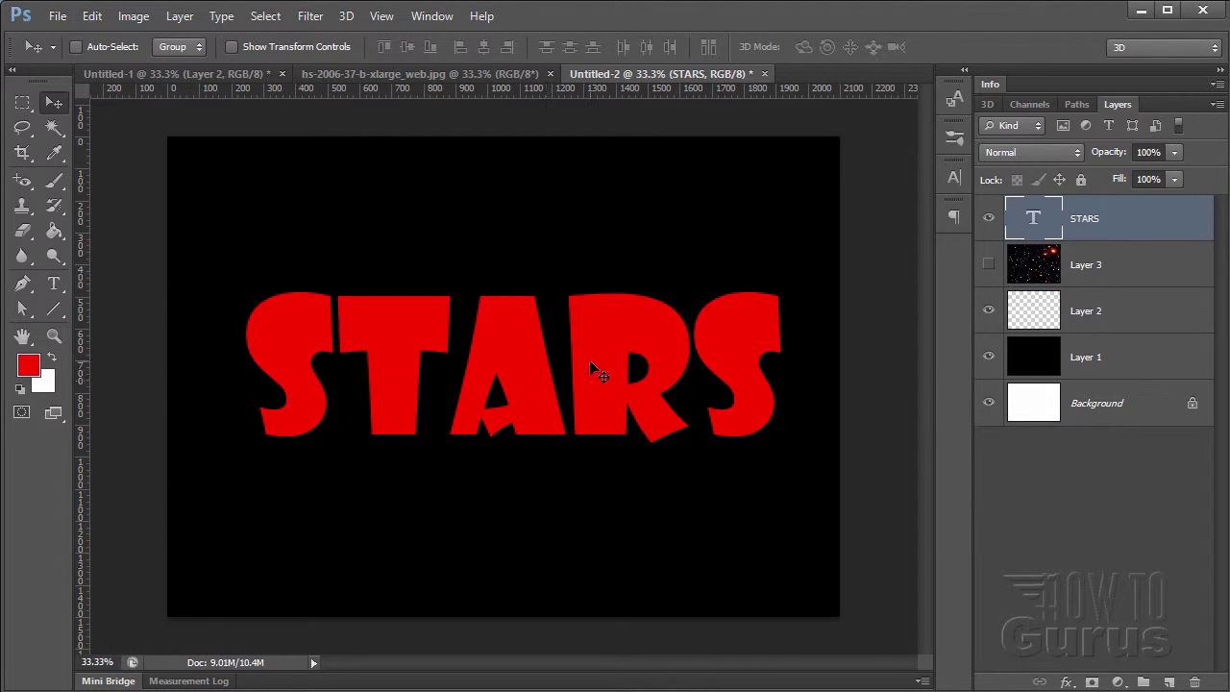
Step: Copy the star-cluster photo into the STARS document and move it toward the centre
{"action": "left_click", "coordinate": [453, 76]}
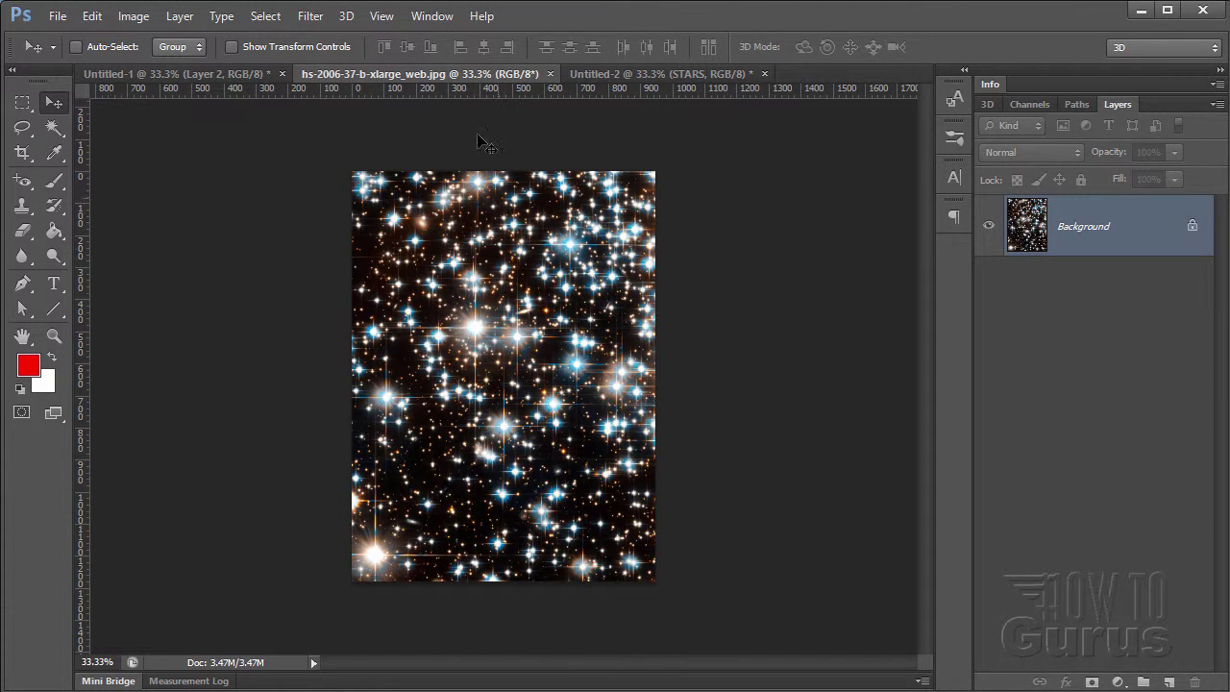
{"action": "left_click_drag", "start_coordinate": [439, 82], "coordinate": [933, 352]}
{"action": "left_click_drag", "start_coordinate": [1016, 246], "coordinate": [571, 297]}
{"action": "left_click", "coordinate": [904, 354]}
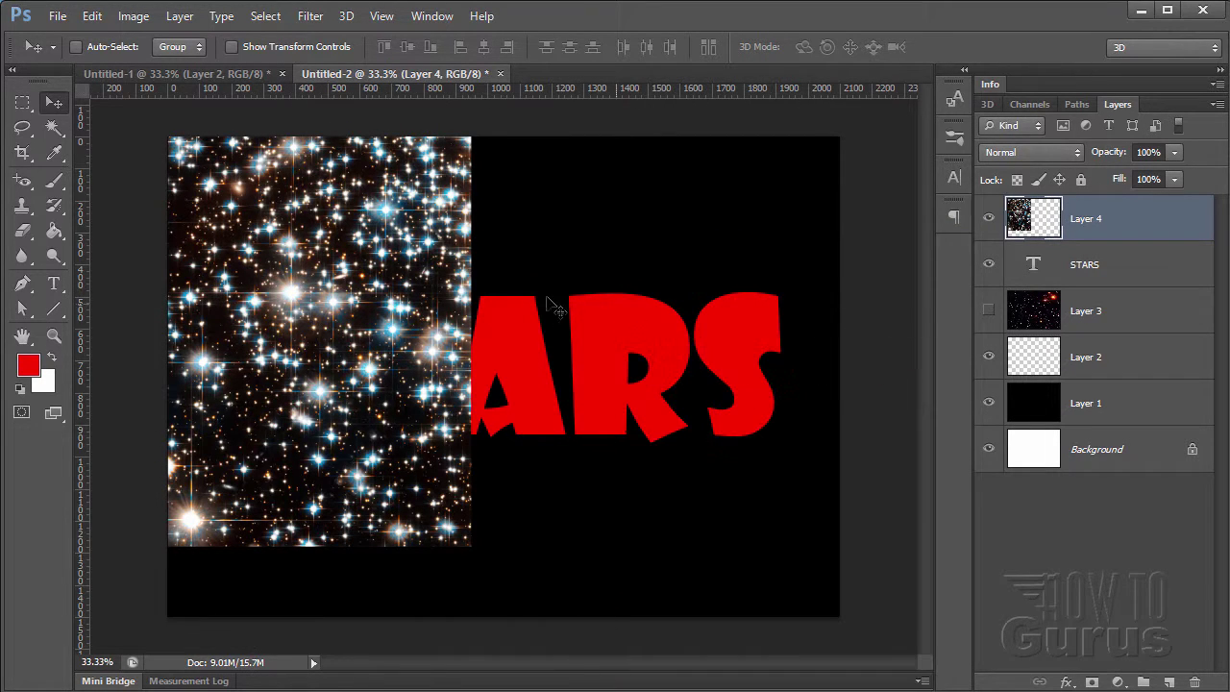
{"action": "left_click_drag", "start_coordinate": [360, 383], "coordinate": [434, 411]}
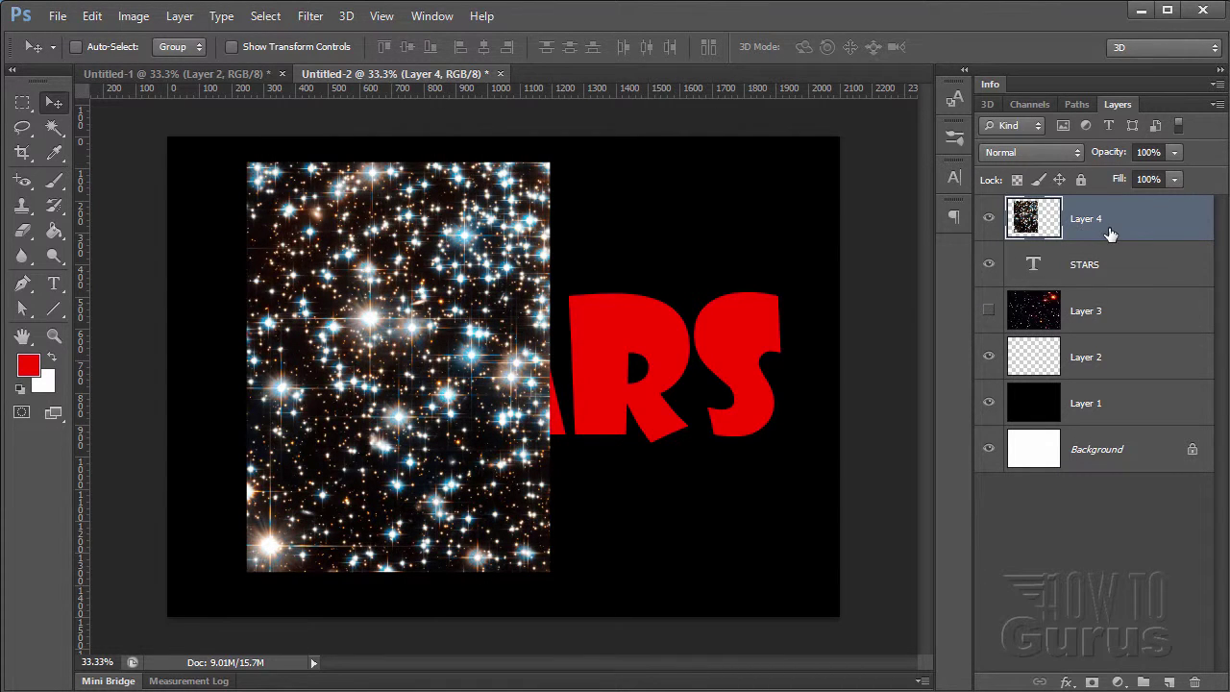
Step: Duplicate the star layer, place the copy to the right, and merge both into Layer 4 copy
{"action": "left_click_drag", "start_coordinate": [1115, 250], "coordinate": [1169, 682]}
{"action": "left_click_drag", "start_coordinate": [341, 465], "coordinate": [644, 463]}
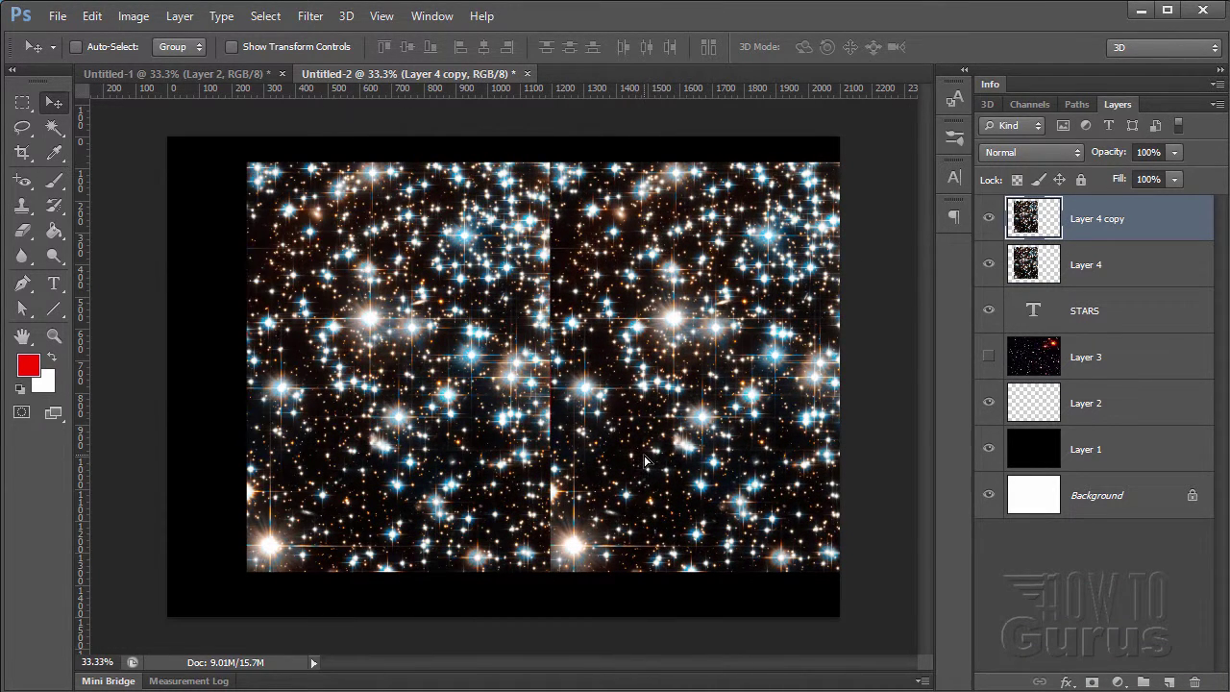
{"action": "left_click", "coordinate": [1134, 274]}
{"action": "left_click", "coordinate": [1134, 230], "text": "shift"}
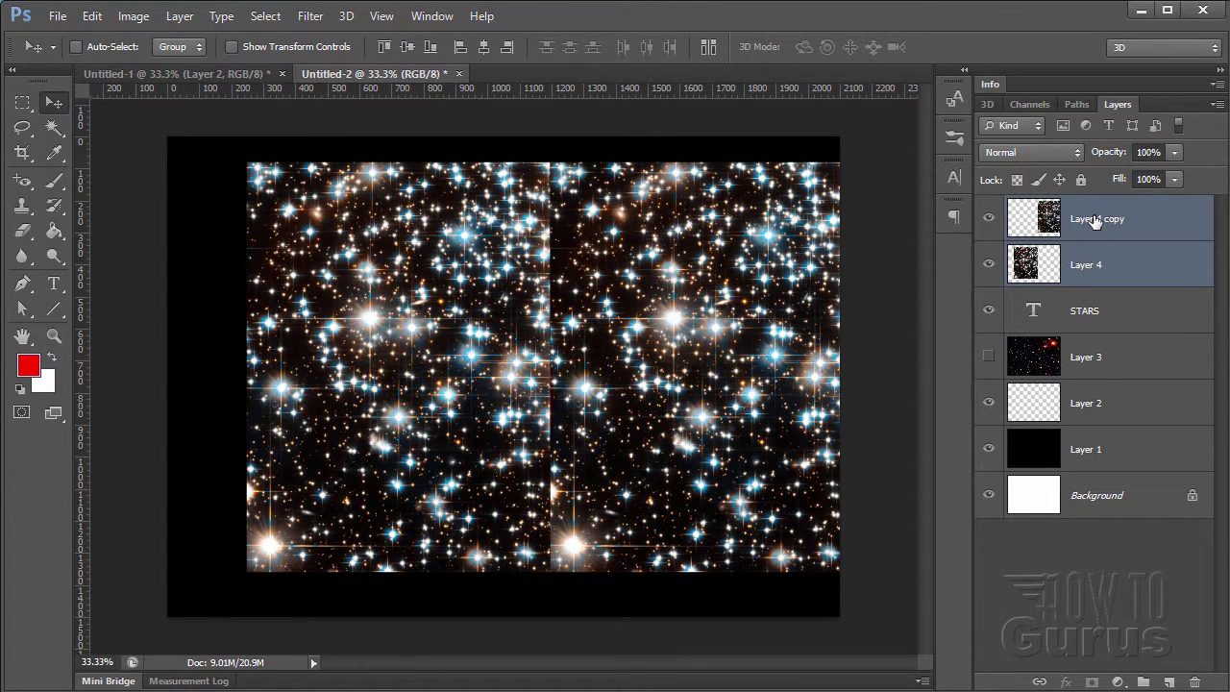
{"action": "right_click", "coordinate": [1096, 221]}
{"action": "left_click", "coordinate": [1144, 534]}
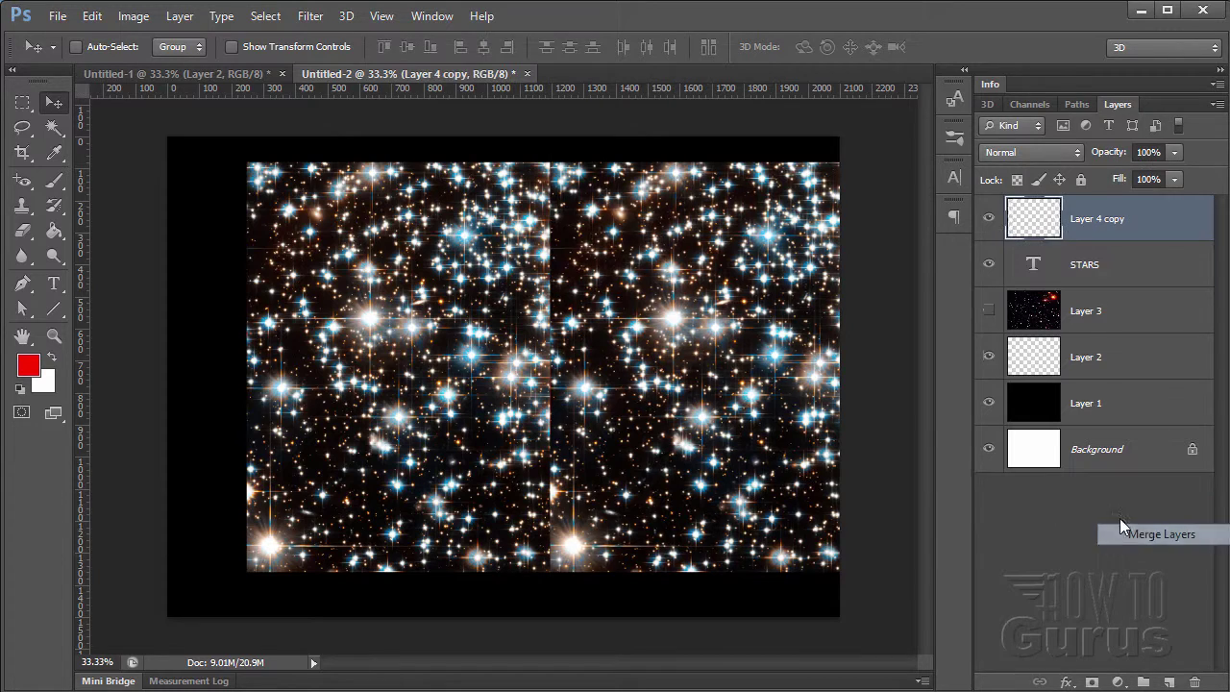
Step: Nudge the merged star field left and down, and set up a larger Clone Stamp brush
{"action": "left_click_drag", "start_coordinate": [648, 371], "coordinate": [615, 379]}
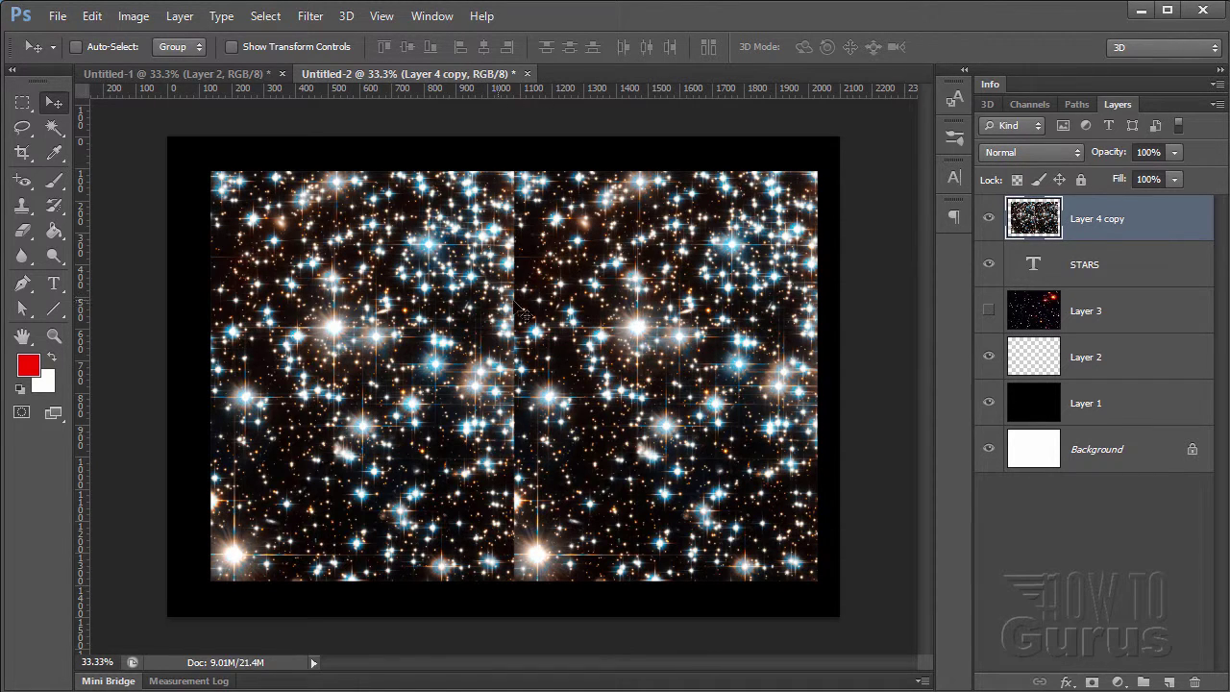
{"action": "left_click", "coordinate": [22, 207]}
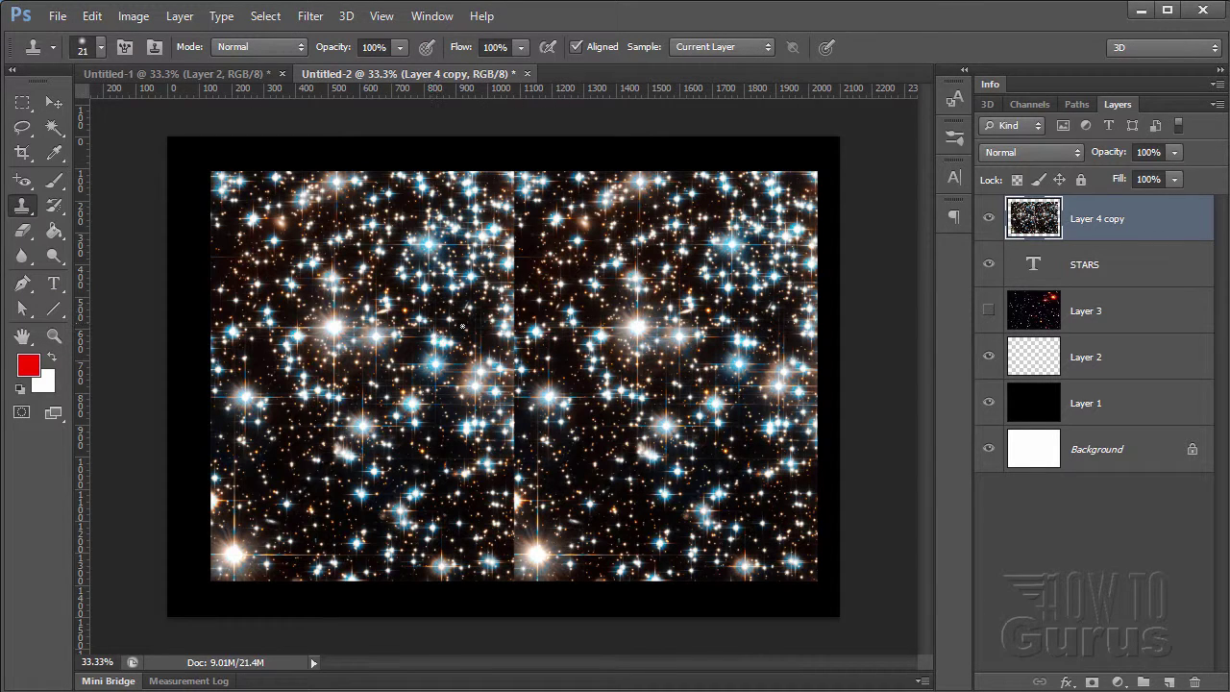
{"action": "left_click", "coordinate": [101, 46]}
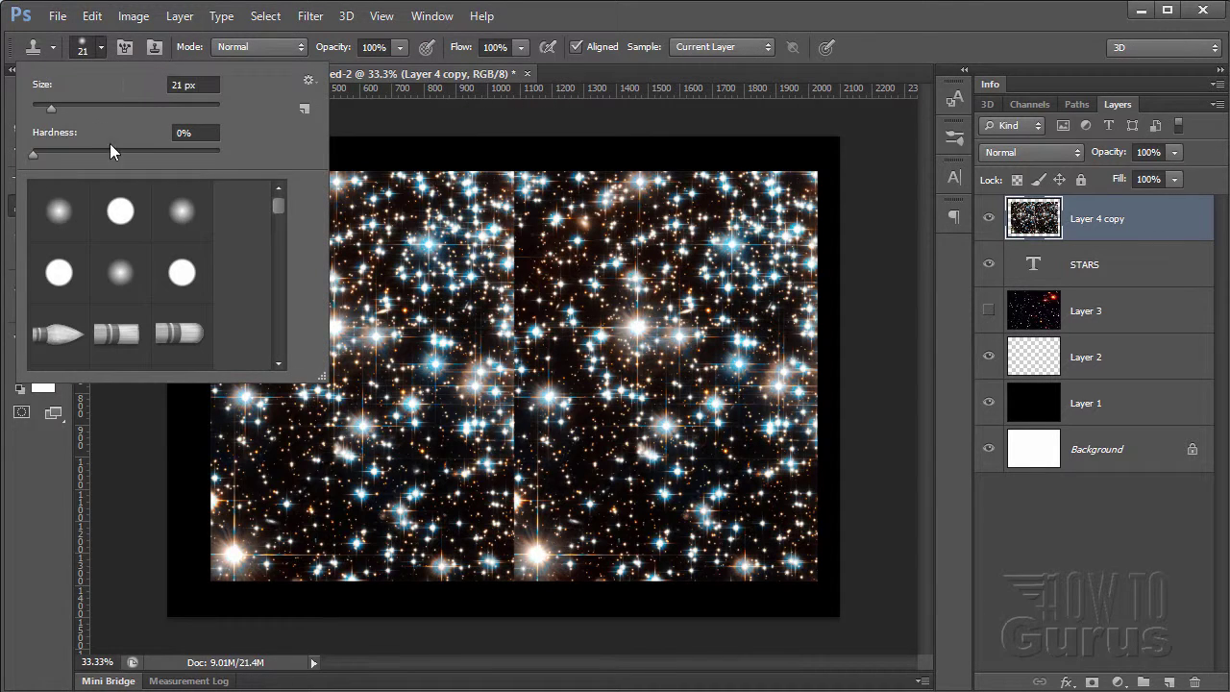
{"action": "left_click_drag", "start_coordinate": [48, 110], "coordinate": [170, 109]}
{"action": "left_click", "coordinate": [104, 50]}
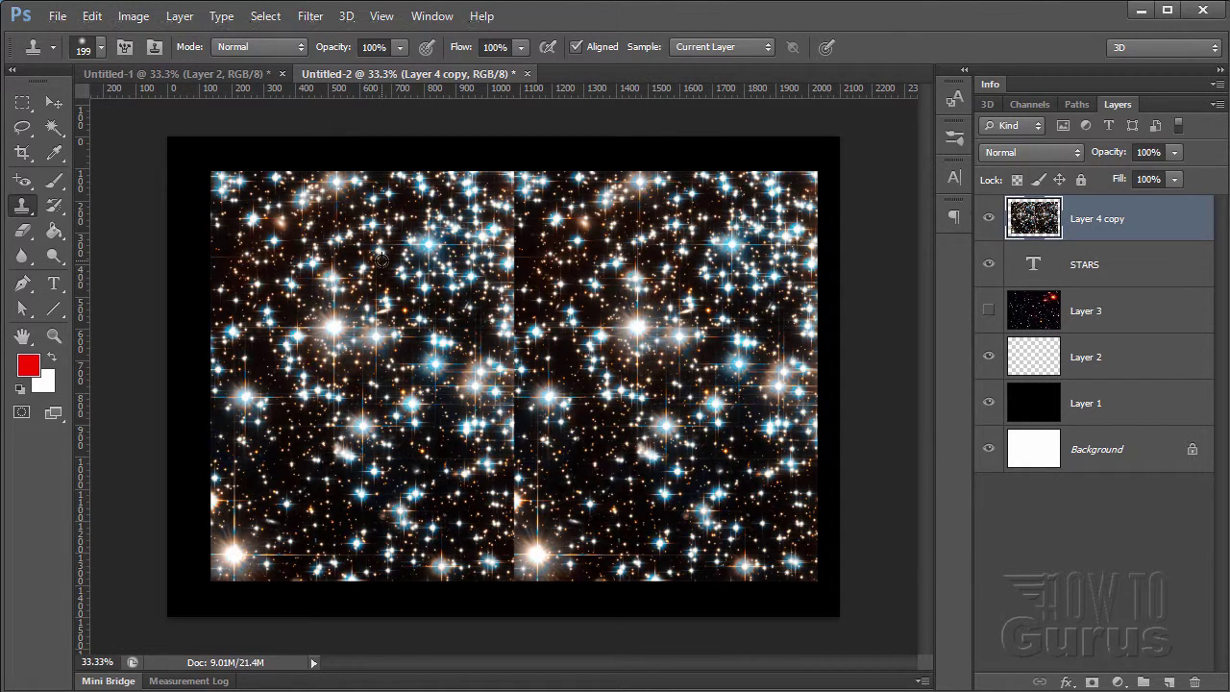
Step: Clone stars and nebula over the centre seam and a bright star in Layer 4 copy
{"action": "left_click", "coordinate": [381, 258], "text": "alt"}
{"action": "mouse_move", "coordinate": [522, 256]}
{"action": "left_mouse_down"}
{"action": "mouse_move", "coordinate": [539, 260]}
{"action": "mouse_move", "coordinate": [509, 192]}
{"action": "mouse_move", "coordinate": [486, 280]}
{"action": "mouse_move", "coordinate": [461, 279]}
{"action": "left_mouse_up"}
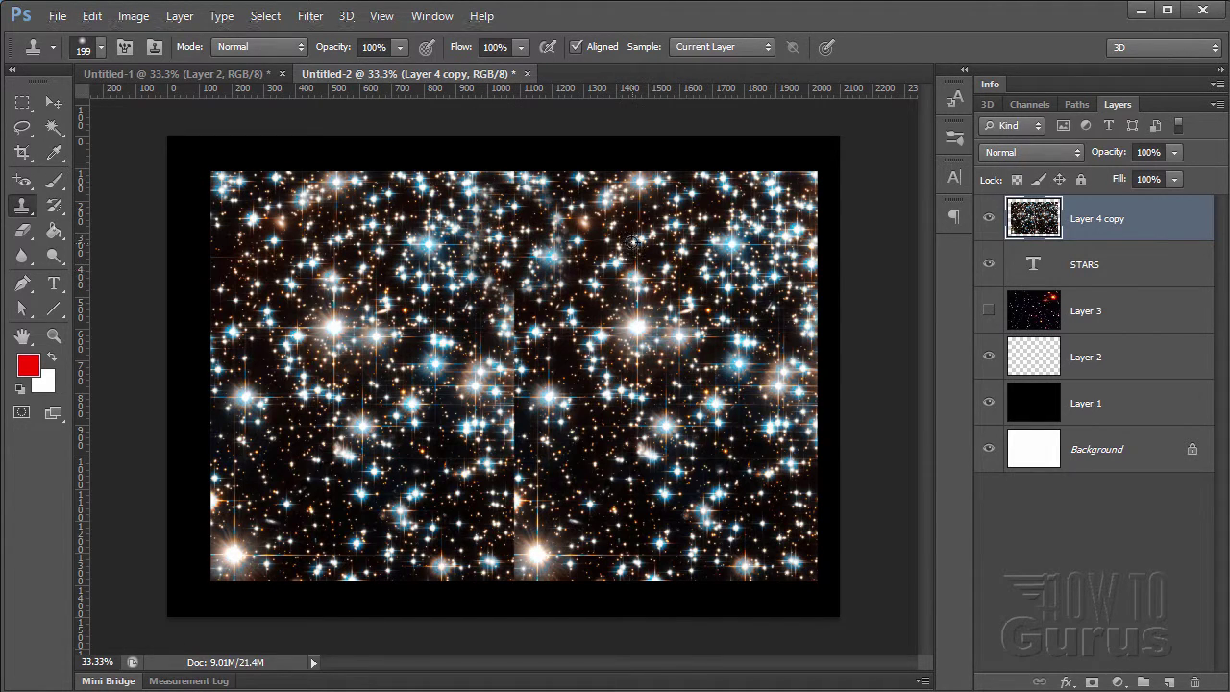
{"action": "left_click", "coordinate": [632, 243], "text": "alt"}
{"action": "left_click_drag", "start_coordinate": [500, 170], "coordinate": [544, 186]}
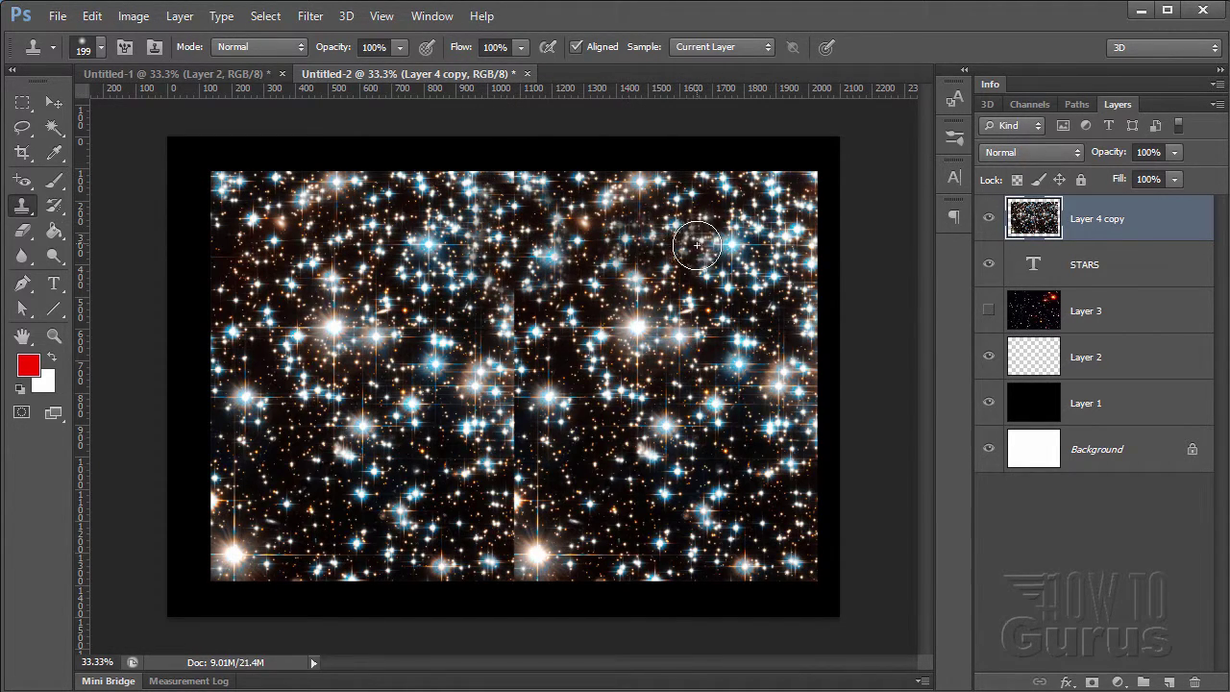
{"action": "left_click", "coordinate": [657, 250], "text": "alt"}
{"action": "mouse_move", "coordinate": [524, 274]}
{"action": "left_mouse_down"}
{"action": "mouse_move", "coordinate": [511, 320]}
{"action": "mouse_move", "coordinate": [524, 364]}
{"action": "mouse_move", "coordinate": [656, 380]}
{"action": "mouse_move", "coordinate": [411, 404]}
{"action": "mouse_move", "coordinate": [518, 413]}
{"action": "mouse_move", "coordinate": [544, 380]}
{"action": "mouse_move", "coordinate": [501, 398]}
{"action": "mouse_move", "coordinate": [524, 457]}
{"action": "mouse_move", "coordinate": [462, 508]}
{"action": "mouse_move", "coordinate": [677, 456]}
{"action": "mouse_move", "coordinate": [500, 488]}
{"action": "mouse_move", "coordinate": [523, 511]}
{"action": "mouse_move", "coordinate": [531, 567]}
{"action": "left_mouse_up"}
{"action": "left_click", "coordinate": [301, 299], "text": "alt"}
{"action": "left_click", "coordinate": [687, 426], "text": "alt"}
{"action": "left_click", "coordinate": [374, 438], "text": "alt"}
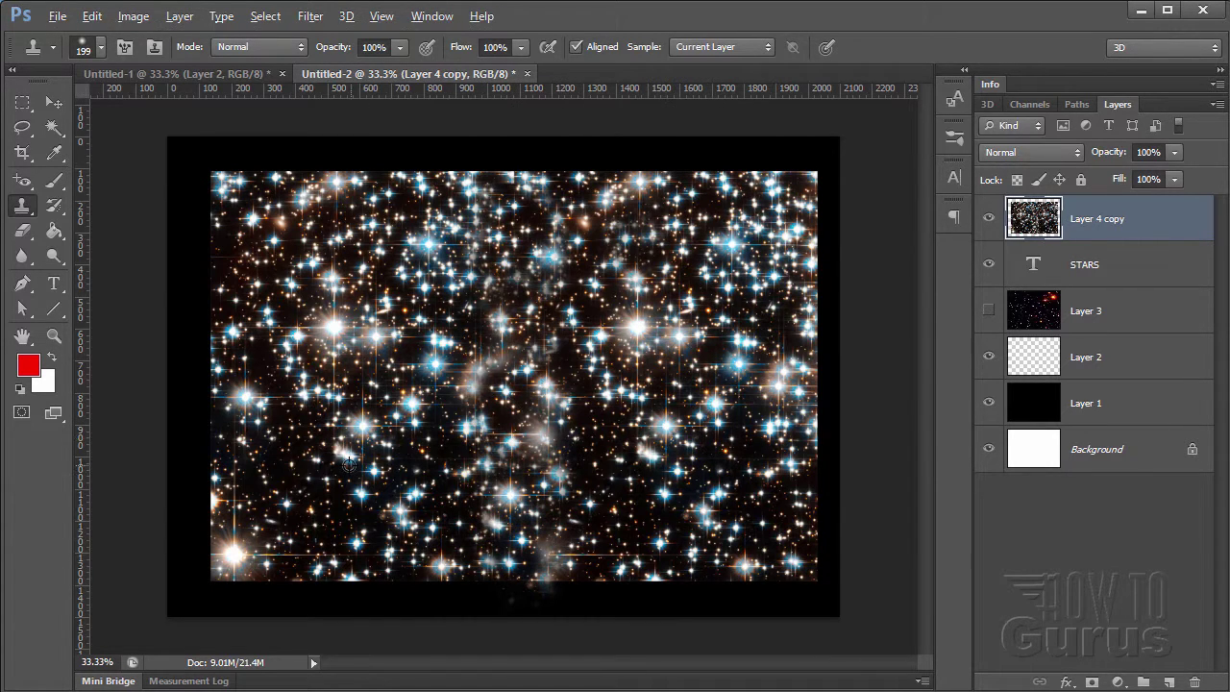
{"action": "mouse_move", "coordinate": [500, 520]}
{"action": "left_mouse_down"}
{"action": "mouse_move", "coordinate": [535, 551]}
{"action": "mouse_move", "coordinate": [524, 531]}
{"action": "mouse_move", "coordinate": [561, 493]}
{"action": "left_mouse_up"}
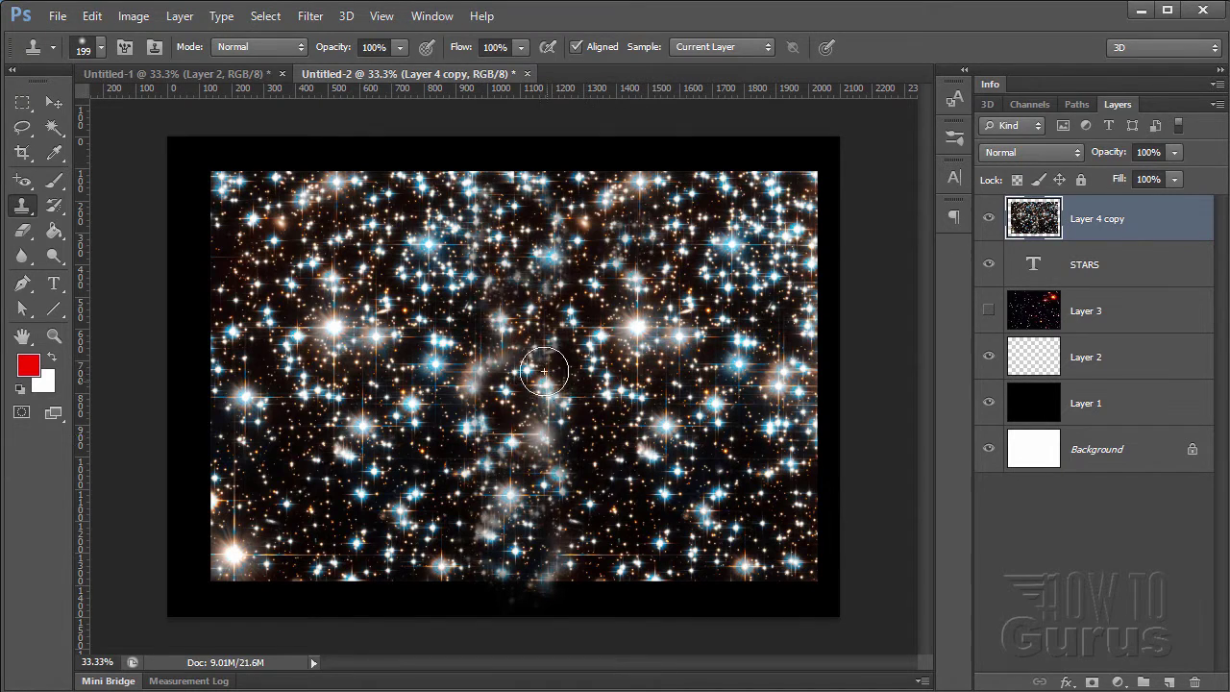
{"action": "left_click_drag", "start_coordinate": [665, 384], "coordinate": [666, 358]}
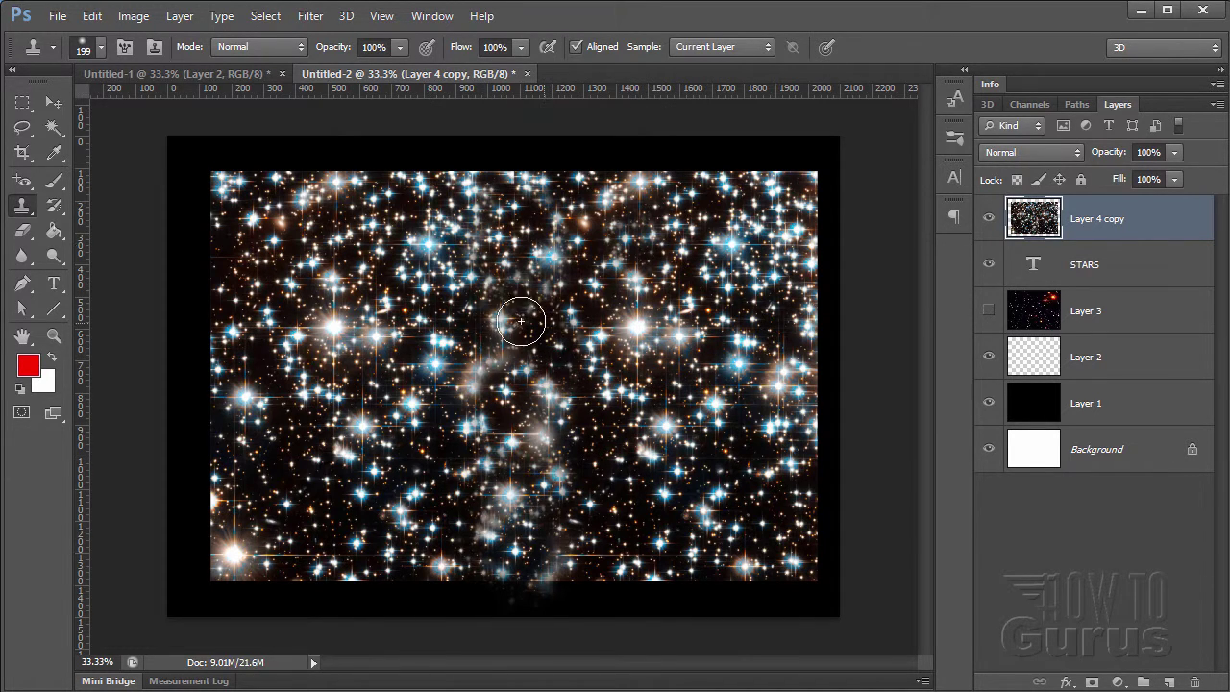
{"action": "left_click", "coordinate": [53, 102]}
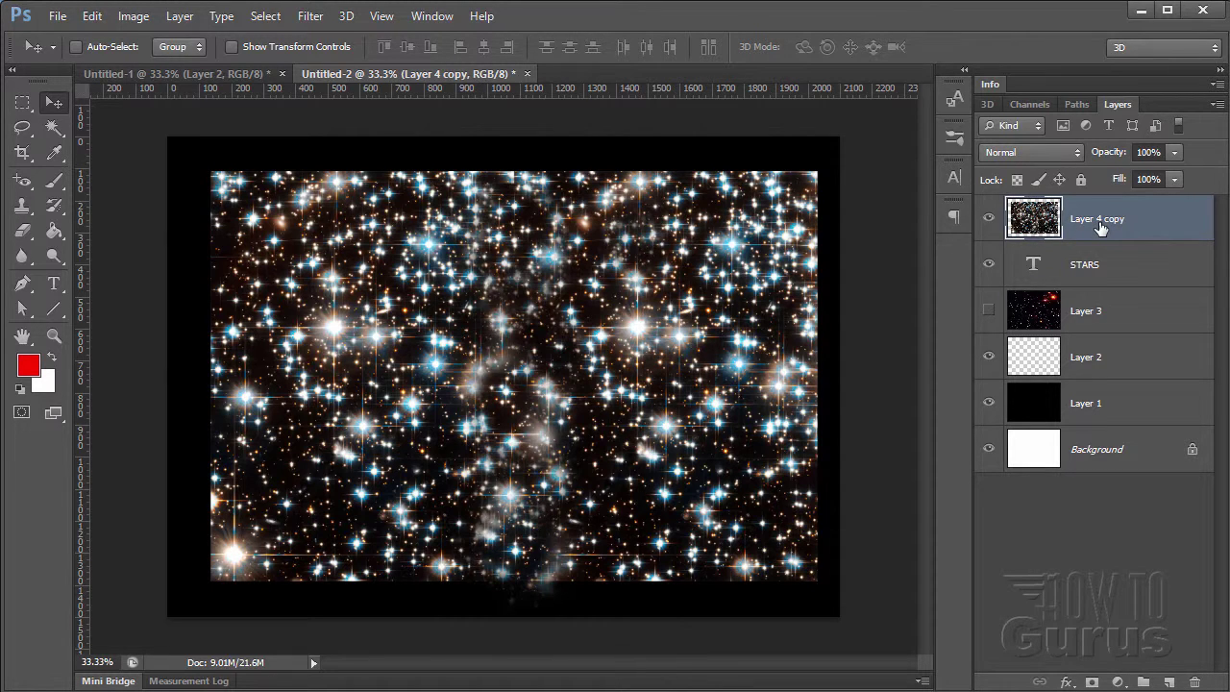
Step: Clip Layer 4 copy to the STARS text, reposition the stars within the letters, and select STARS
{"action": "left_click", "coordinate": [180, 17]}
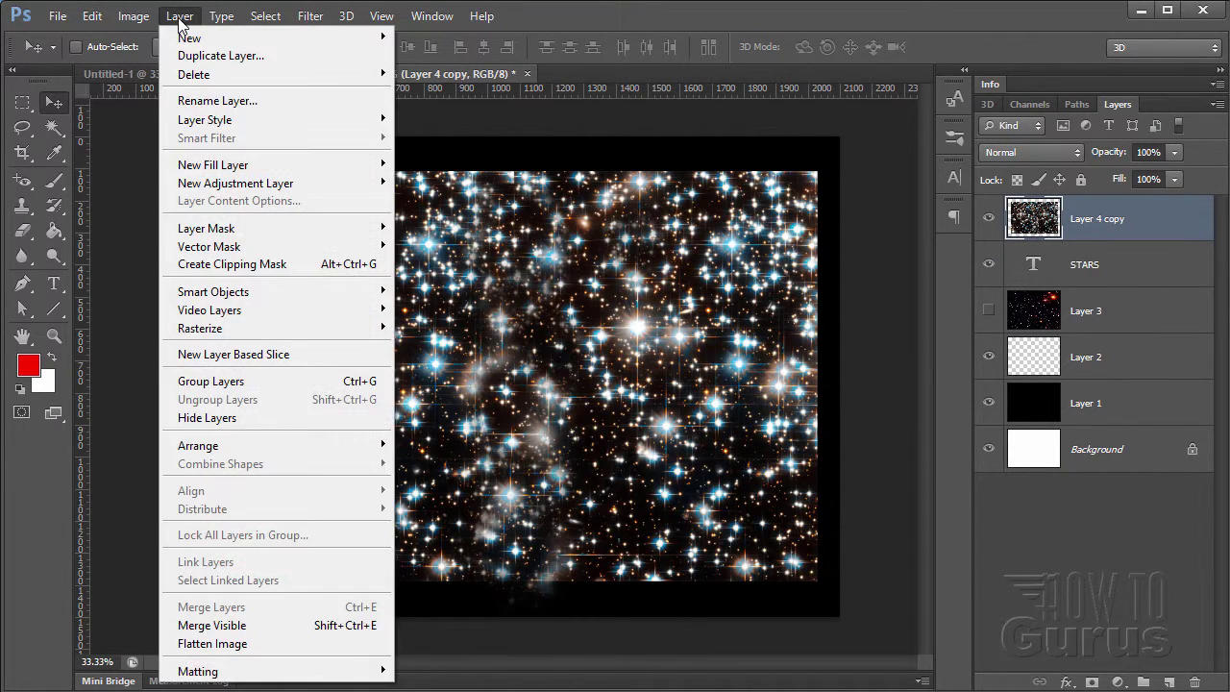
{"action": "left_click", "coordinate": [237, 271]}
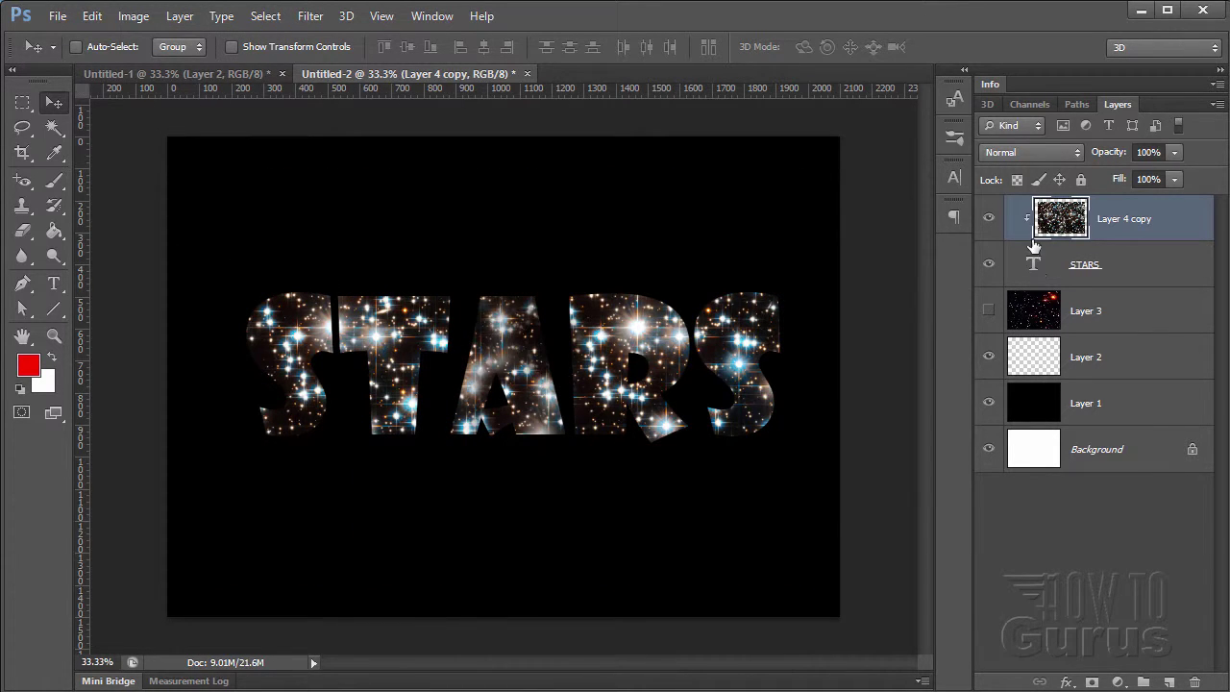
{"action": "mouse_move", "coordinate": [605, 370]}
{"action": "left_mouse_down"}
{"action": "mouse_move", "coordinate": [635, 380]}
{"action": "mouse_move", "coordinate": [625, 384]}
{"action": "mouse_move", "coordinate": [638, 362]}
{"action": "mouse_move", "coordinate": [626, 364]}
{"action": "mouse_move", "coordinate": [617, 336]}
{"action": "mouse_move", "coordinate": [652, 381]}
{"action": "mouse_move", "coordinate": [673, 373]}
{"action": "mouse_move", "coordinate": [655, 369]}
{"action": "mouse_move", "coordinate": [736, 360]}
{"action": "mouse_move", "coordinate": [594, 352]}
{"action": "left_mouse_up"}
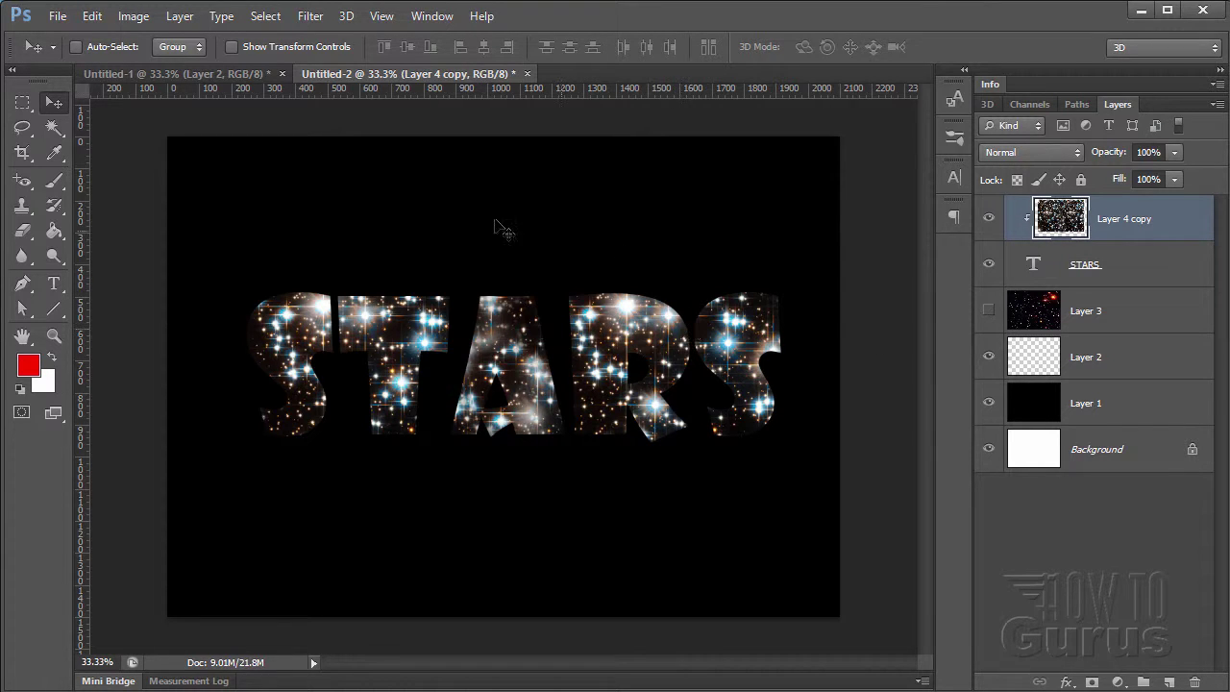
{"action": "left_click", "coordinate": [1109, 273]}
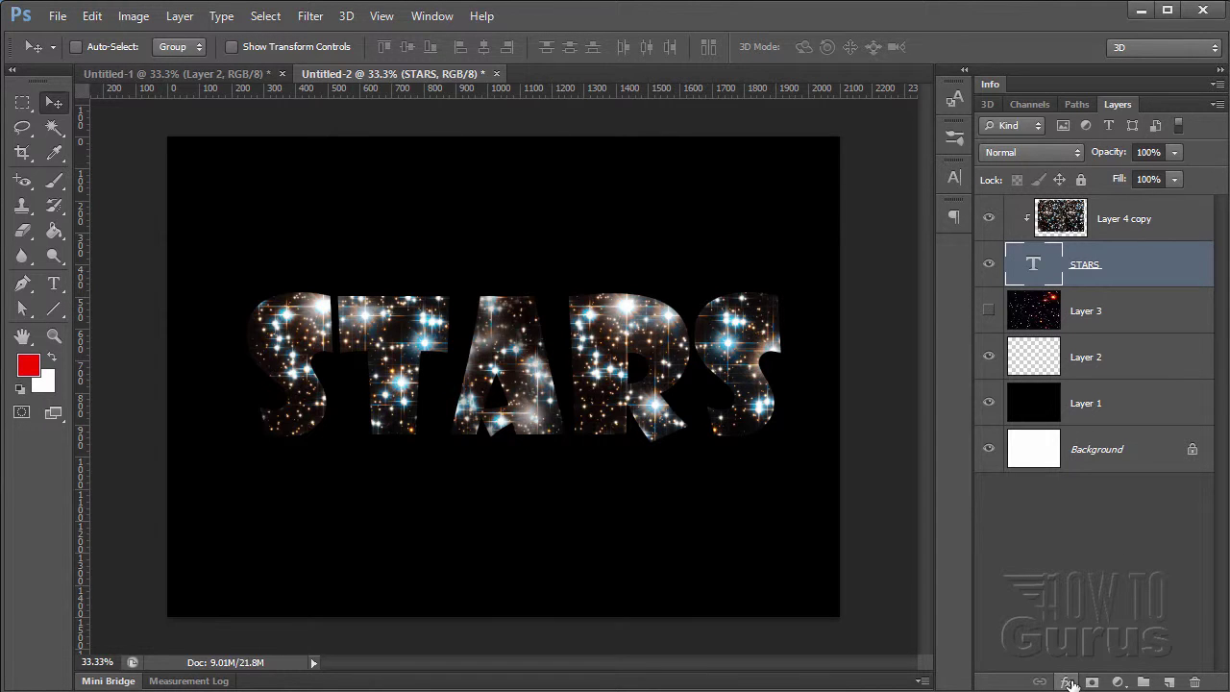
Step: Add a 3 px black outside Stroke to STARS and enable a Screen Outer Glow
{"action": "left_click", "coordinate": [179, 16]}
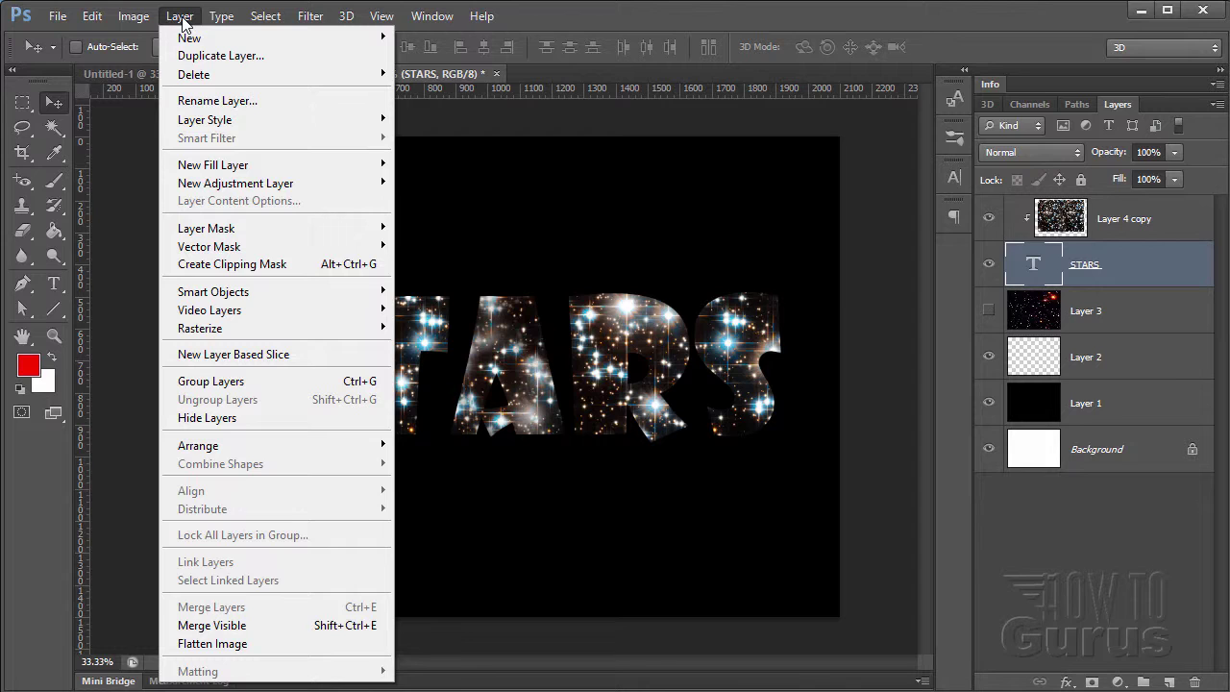
{"action": "mouse_move", "coordinate": [306, 125]}
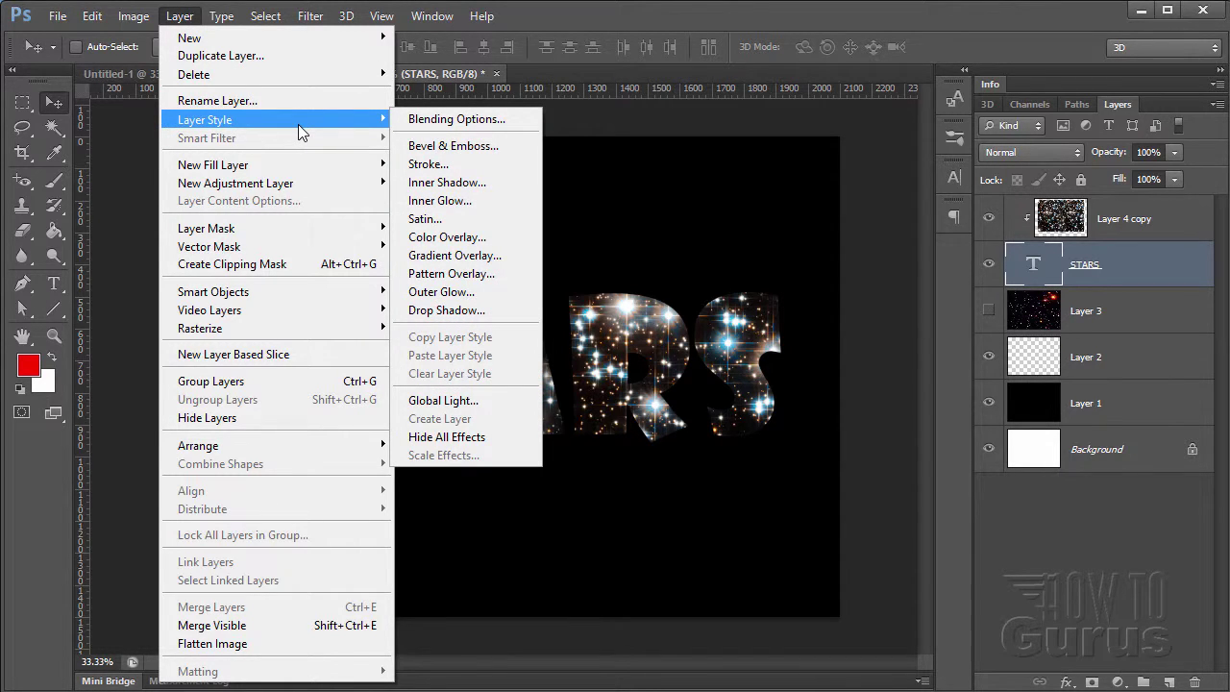
{"action": "left_click", "coordinate": [471, 164]}
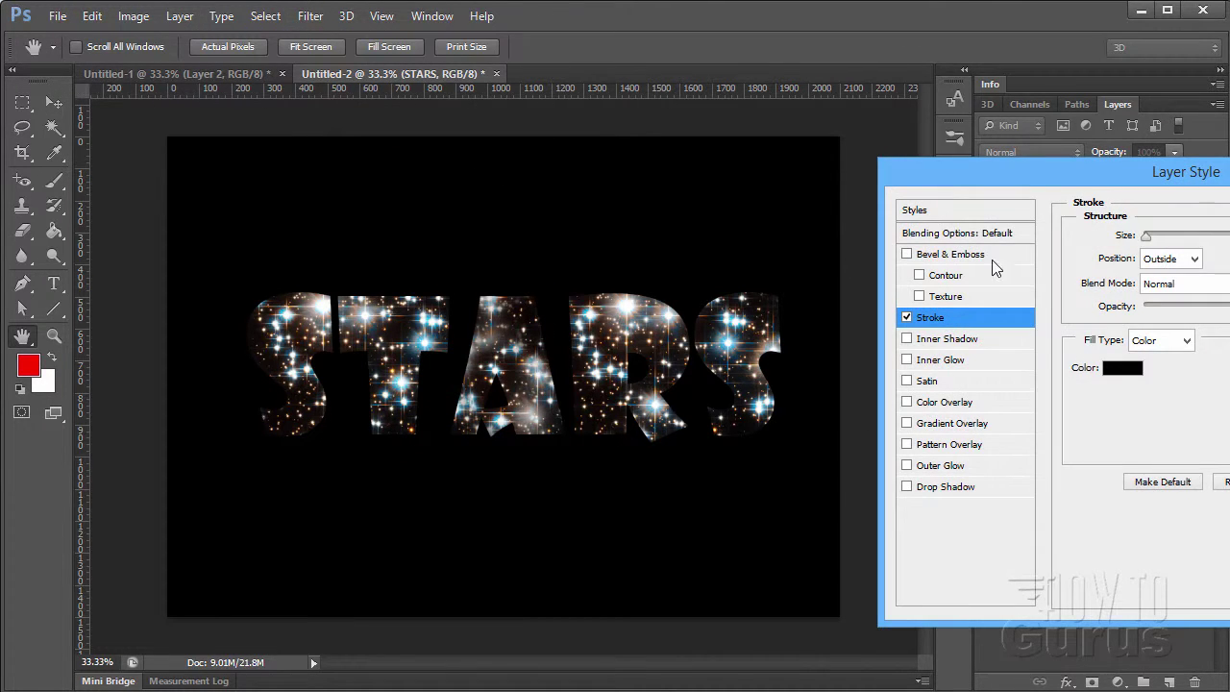
{"action": "left_click_drag", "start_coordinate": [975, 172], "coordinate": [757, 165]}
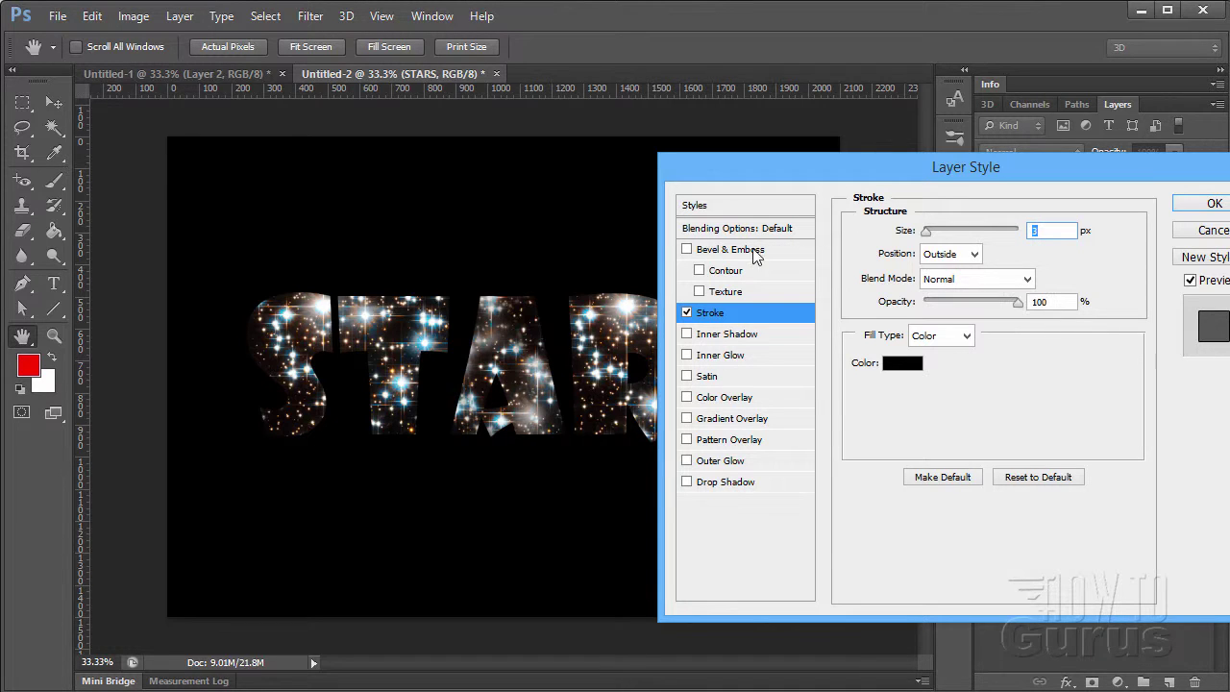
{"action": "left_click", "coordinate": [769, 463]}
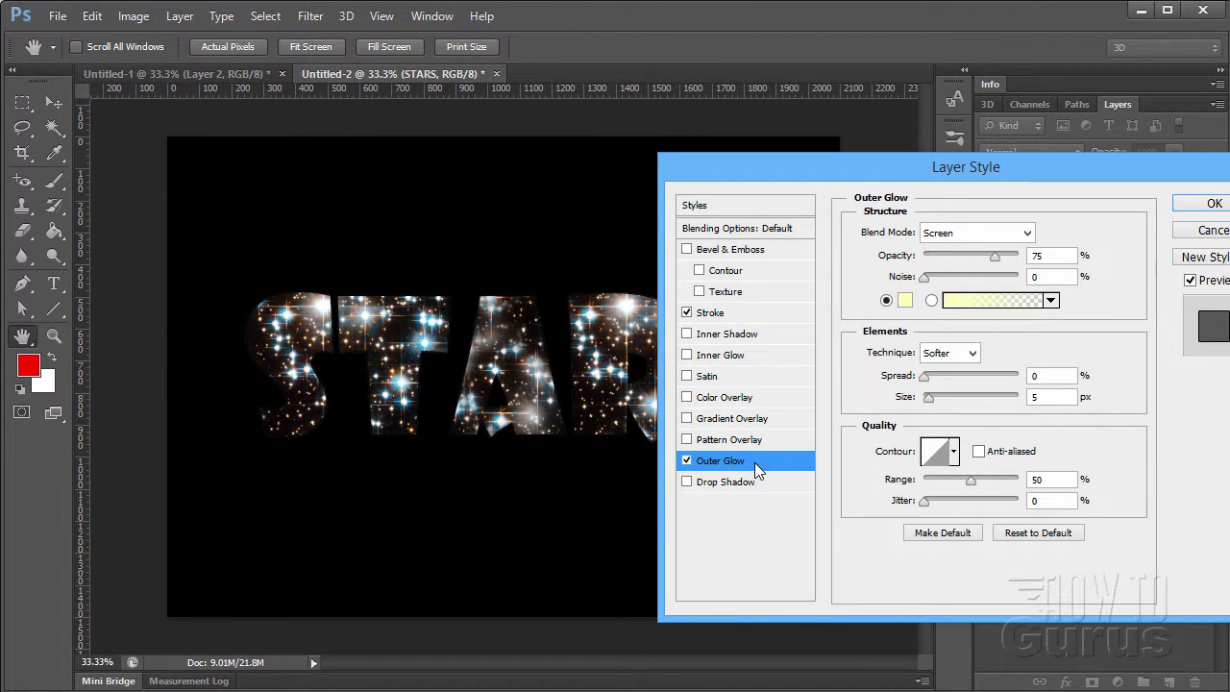
Step: Change the Outer Glow colour from pale yellow to light blue #bed6ff
{"action": "left_click", "coordinate": [905, 300]}
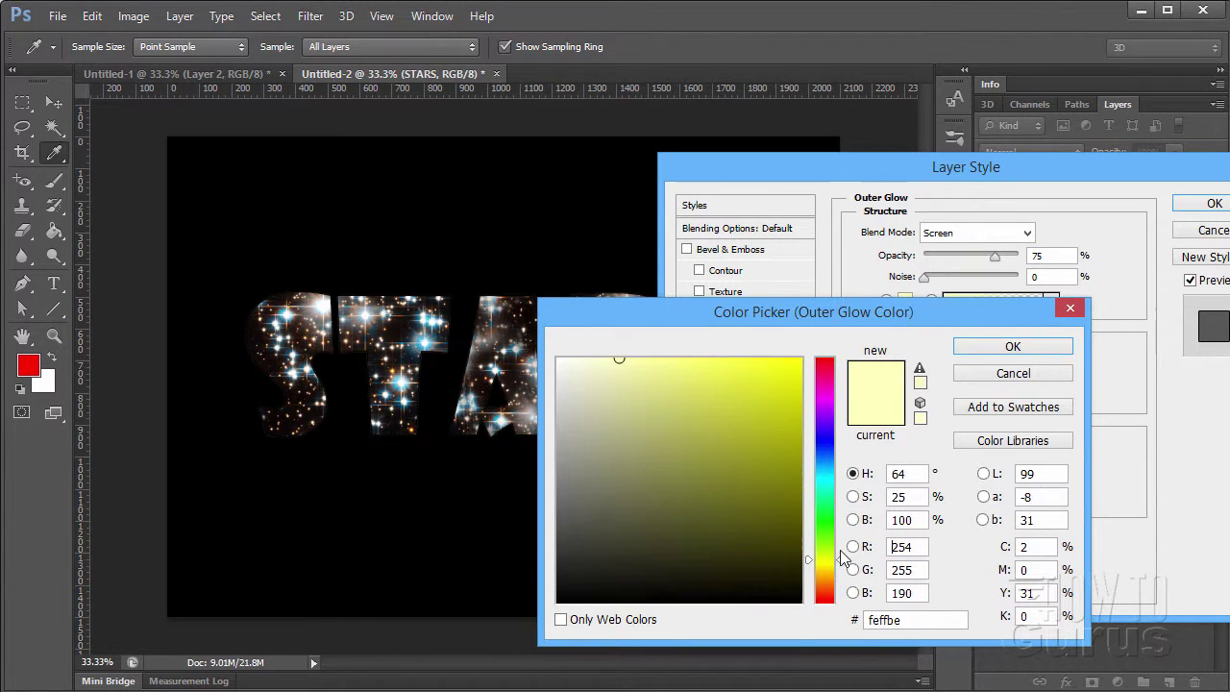
{"action": "left_click_drag", "start_coordinate": [842, 564], "coordinate": [843, 471]}
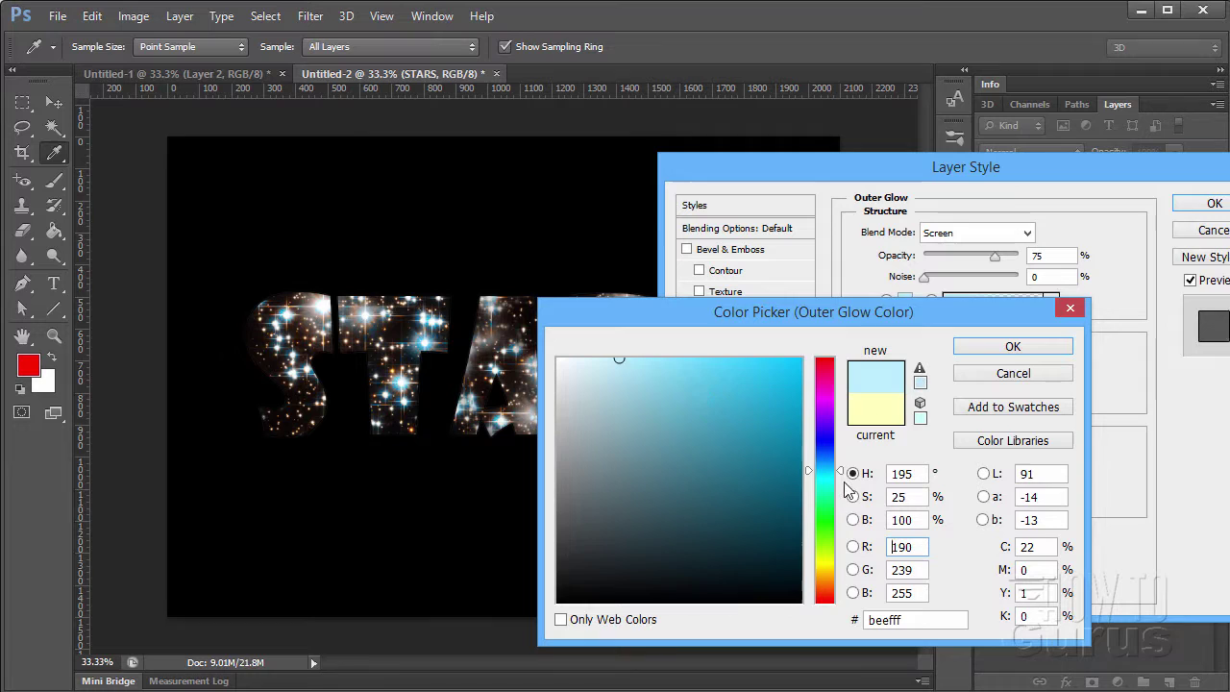
{"action": "mouse_move", "coordinate": [843, 473]}
{"action": "left_mouse_down"}
{"action": "mouse_move", "coordinate": [842, 385]}
{"action": "mouse_move", "coordinate": [842, 534]}
{"action": "mouse_move", "coordinate": [843, 414]}
{"action": "mouse_move", "coordinate": [850, 456]}
{"action": "left_mouse_up"}
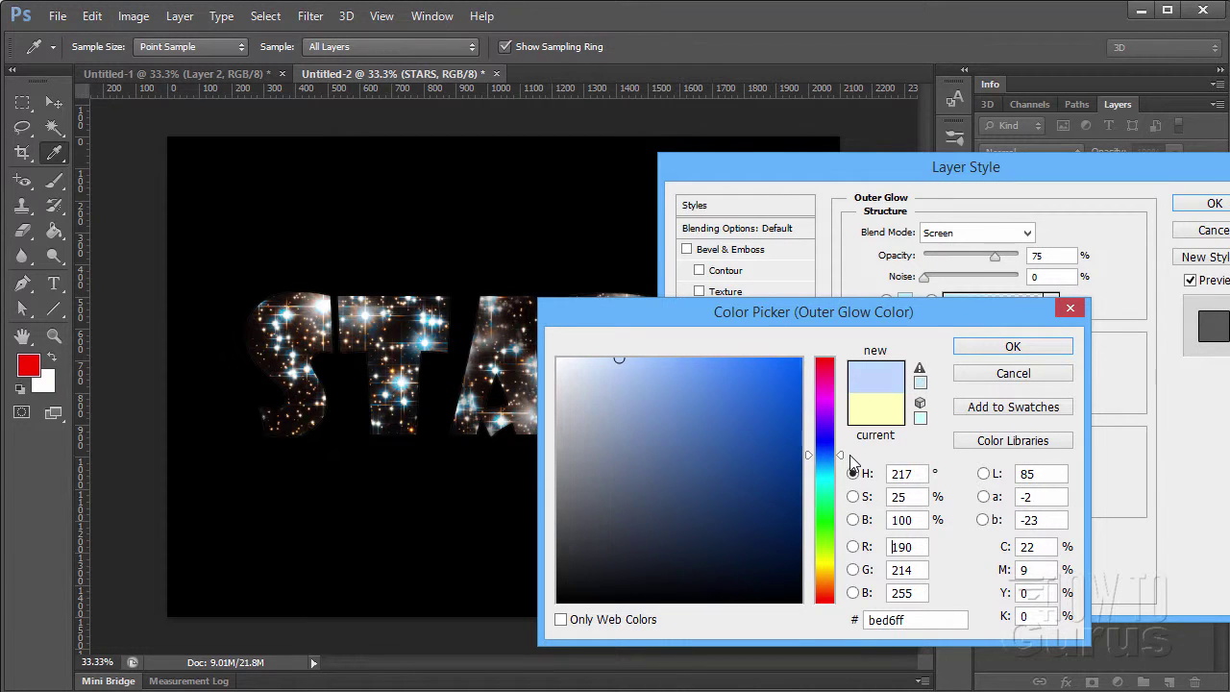
{"action": "left_click", "coordinate": [980, 348]}
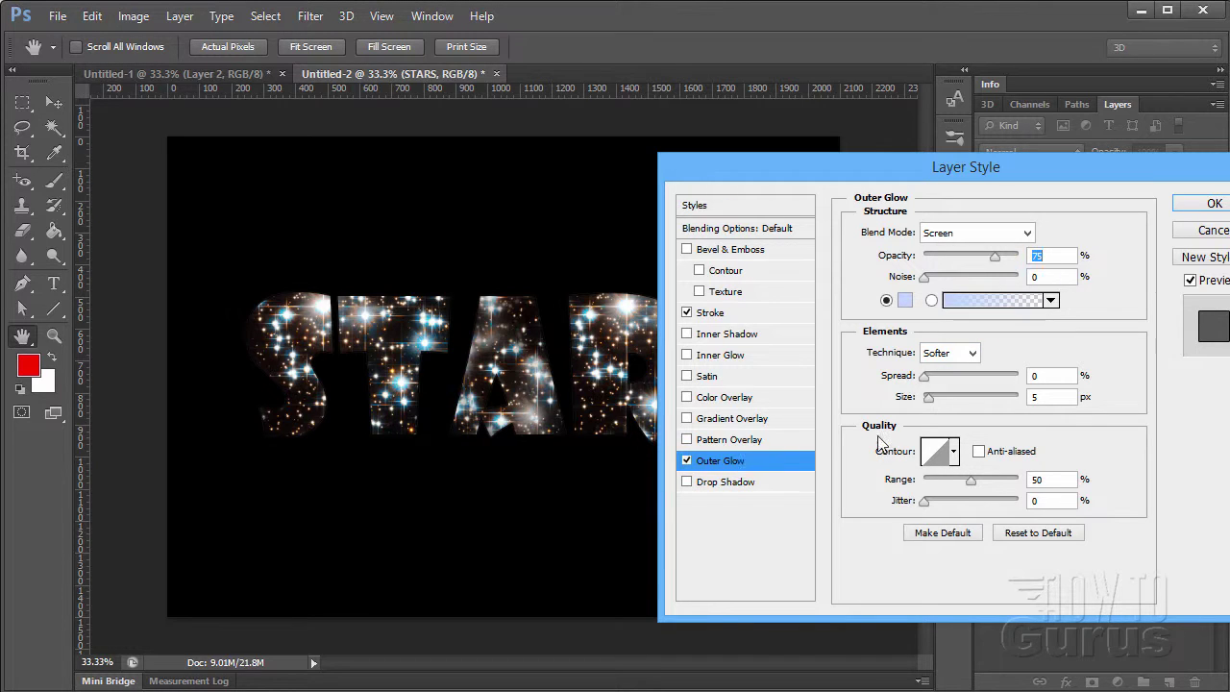
Step: Drag the Outer Glow sliders to 62 px size, 2% spread and 45% opacity for a soft blue halo
{"action": "left_click_drag", "start_coordinate": [736, 175], "coordinate": [753, 175]}
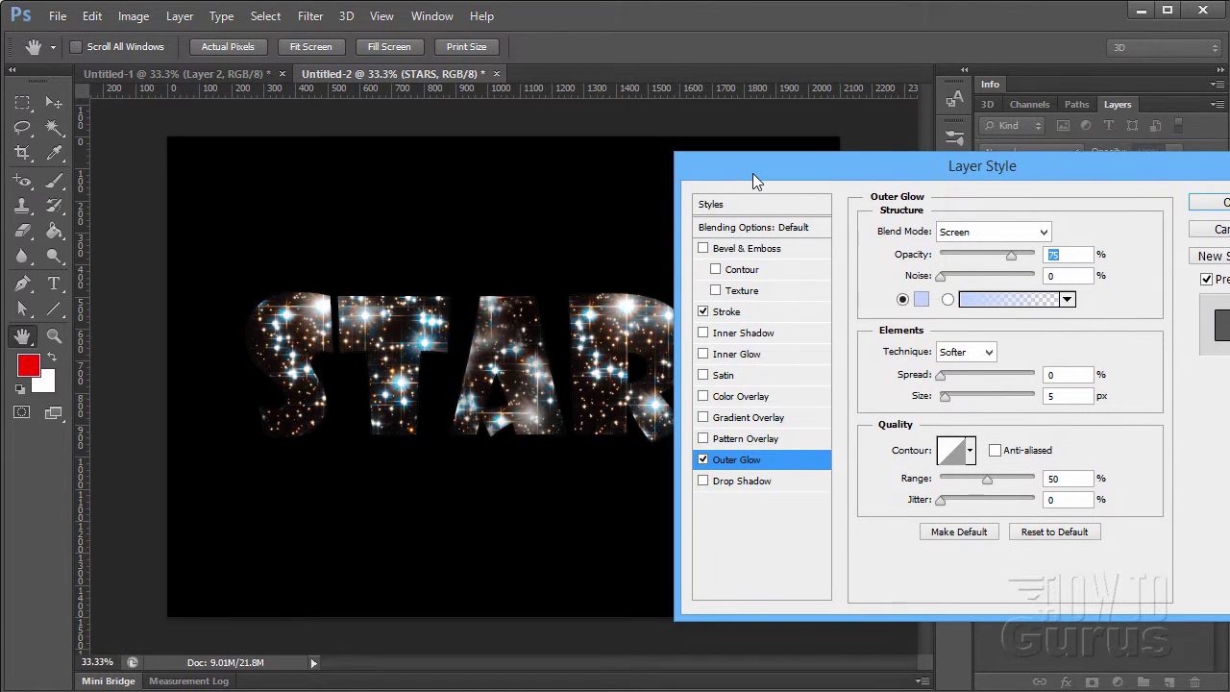
{"action": "mouse_move", "coordinate": [948, 398]}
{"action": "left_mouse_down"}
{"action": "mouse_move", "coordinate": [963, 401]}
{"action": "mouse_move", "coordinate": [954, 374]}
{"action": "mouse_move", "coordinate": [970, 400]}
{"action": "left_mouse_up"}
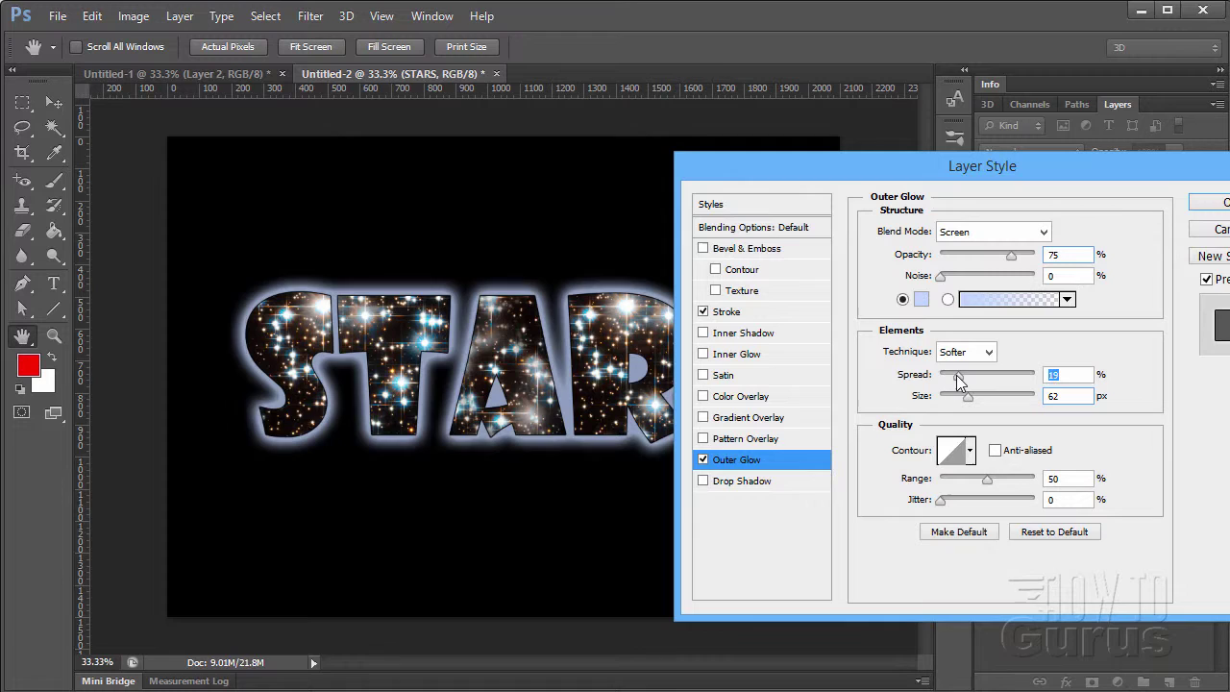
{"action": "left_click_drag", "start_coordinate": [959, 382], "coordinate": [946, 381]}
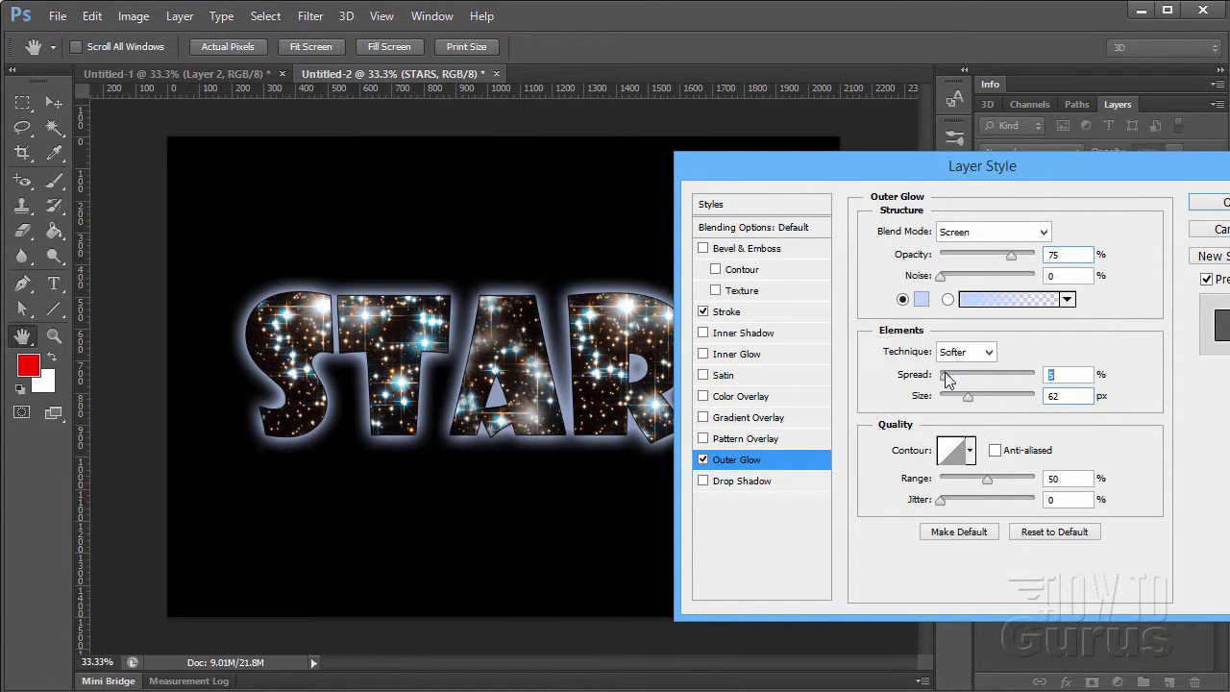
{"action": "left_click_drag", "start_coordinate": [946, 373], "coordinate": [944, 378]}
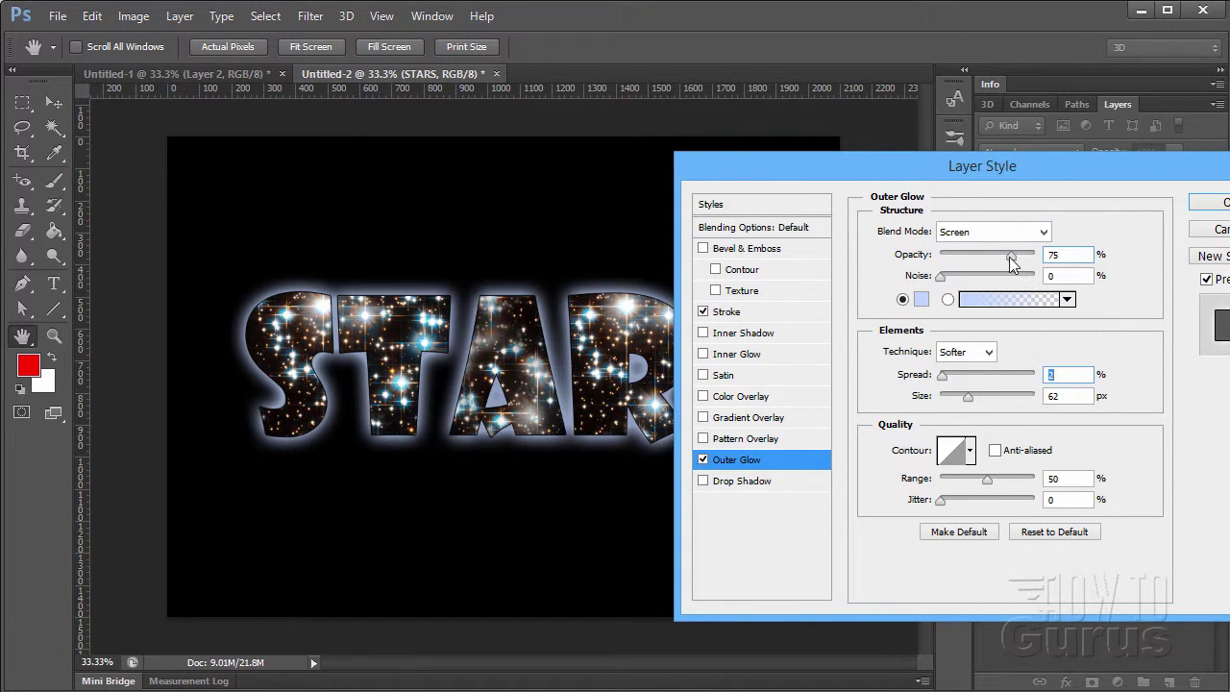
{"action": "left_click_drag", "start_coordinate": [1009, 257], "coordinate": [982, 257]}
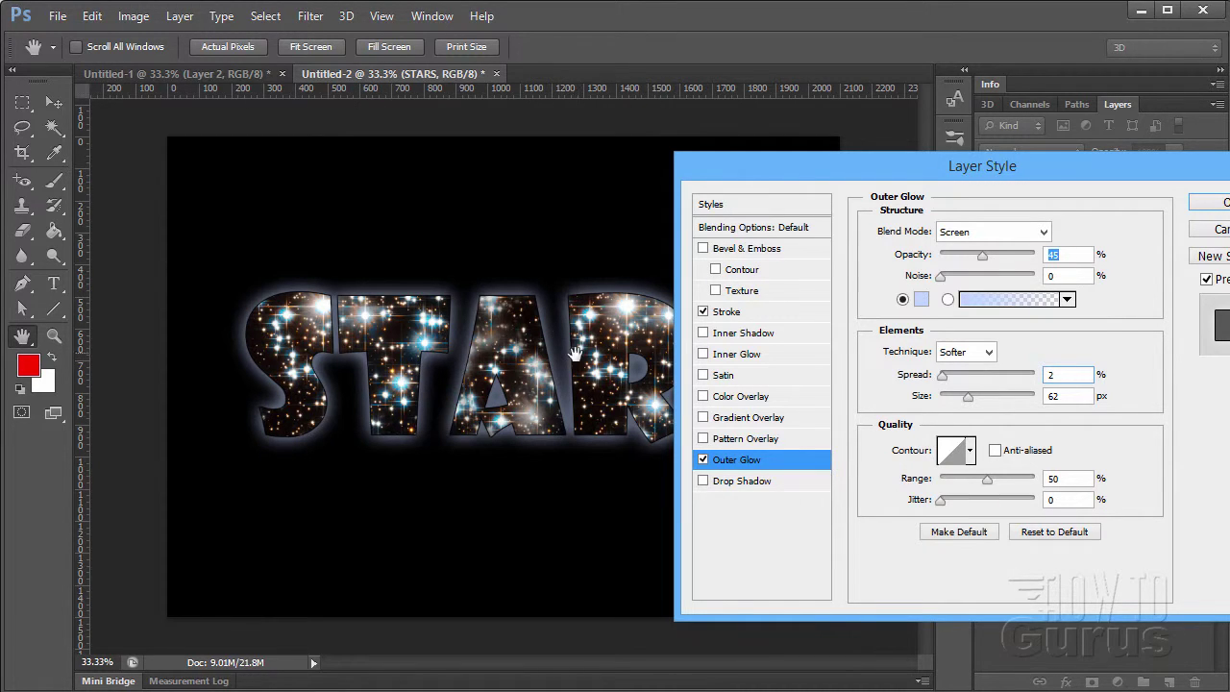
Step: Set the STARS stroke size to 10 px and apply the Stroke and Outer Glow style
{"action": "left_click", "coordinate": [797, 311]}
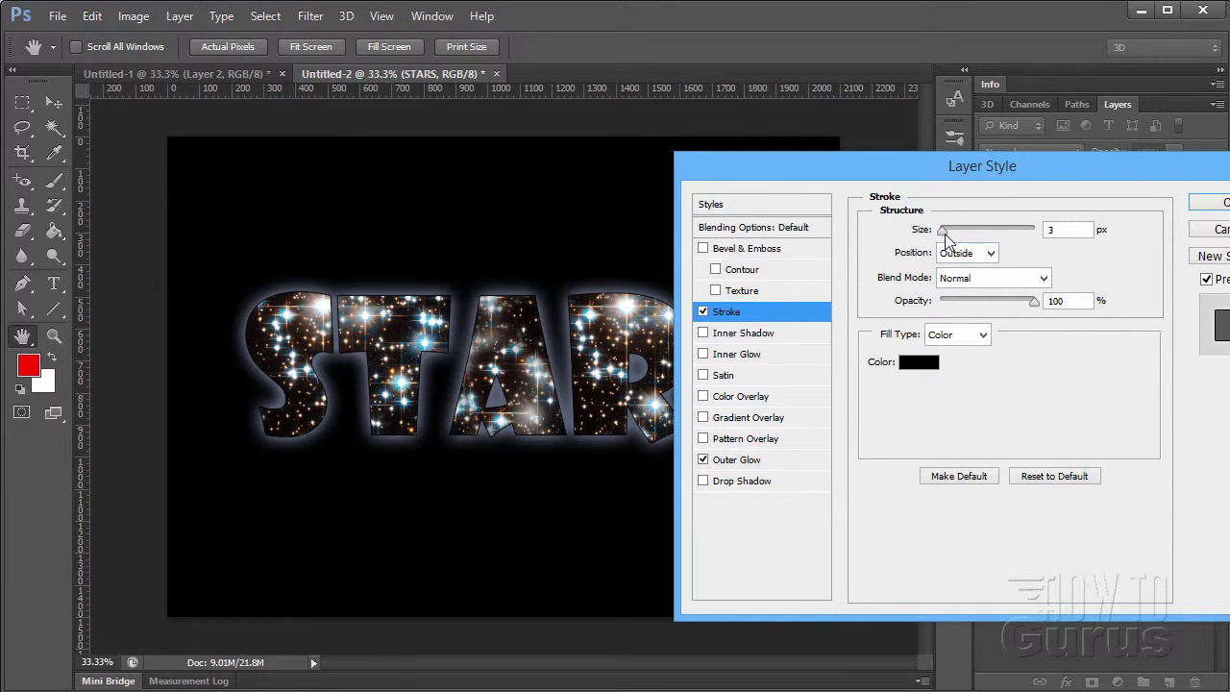
{"action": "mouse_move", "coordinate": [946, 240]}
{"action": "left_mouse_down"}
{"action": "mouse_move", "coordinate": [961, 232]}
{"action": "mouse_move", "coordinate": [951, 237]}
{"action": "left_mouse_up"}
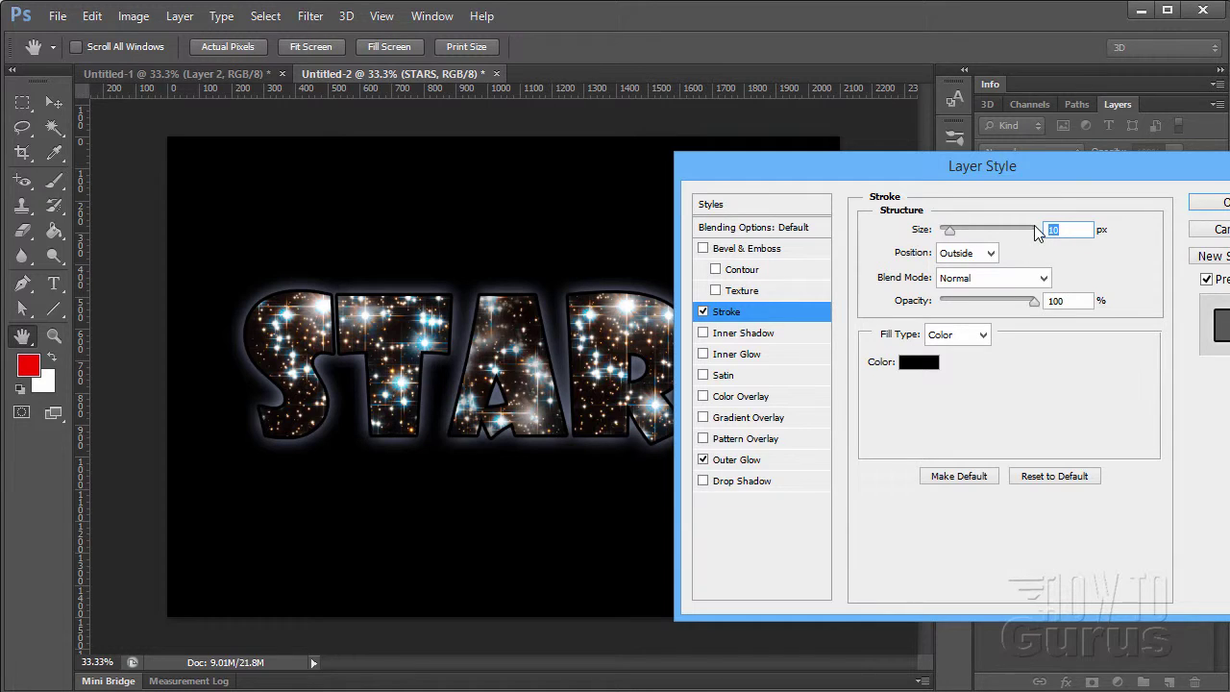
{"action": "left_click_drag", "start_coordinate": [1027, 172], "coordinate": [553, 492]}
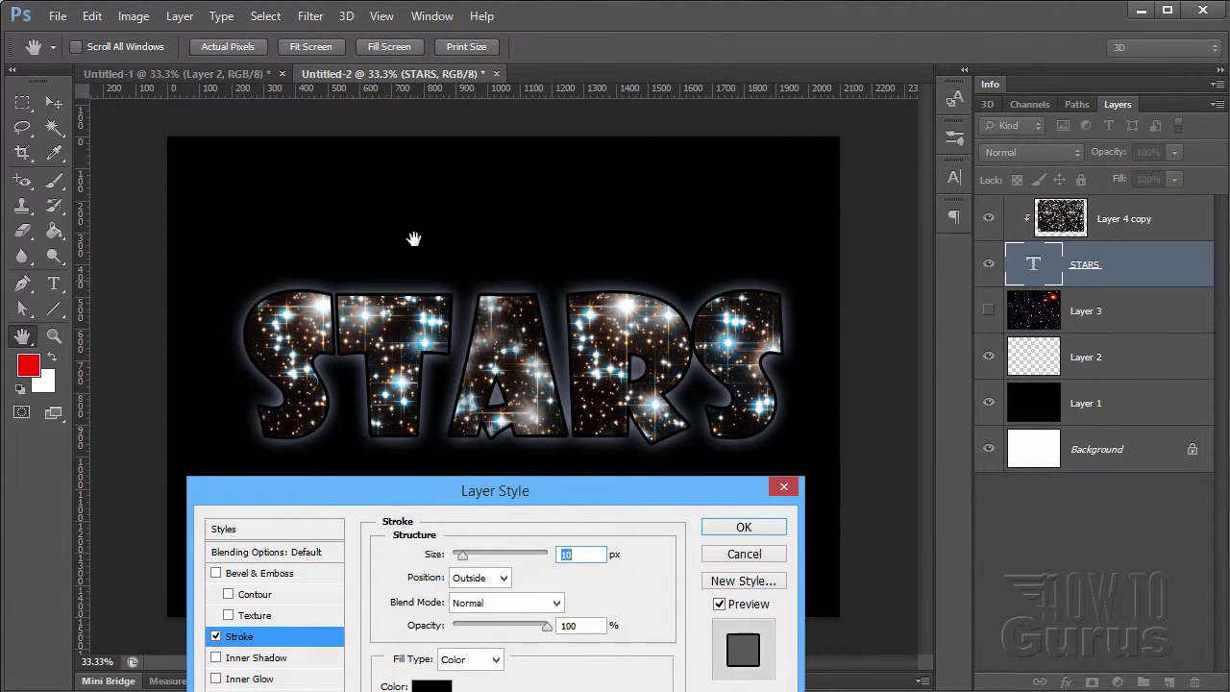
{"action": "left_click", "coordinate": [760, 529]}
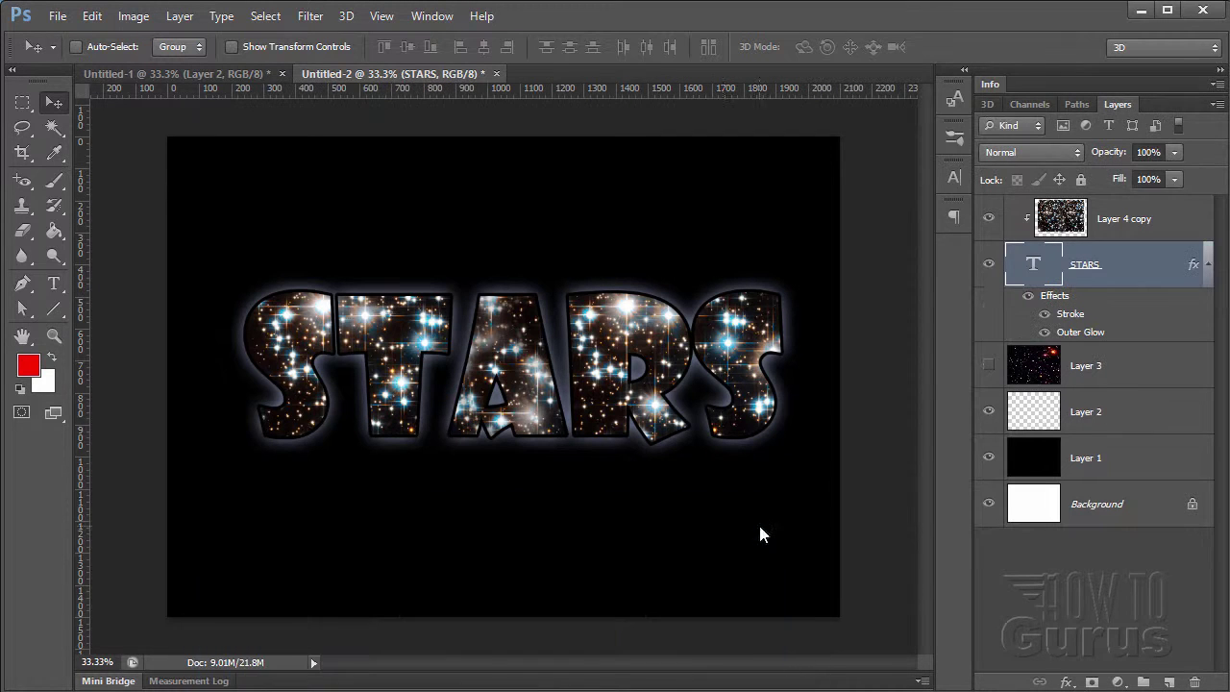
Step: Briefly preview the Layer 3 starfield, then set the foreground colour to a saturated blue
{"action": "left_click", "coordinate": [990, 366]}
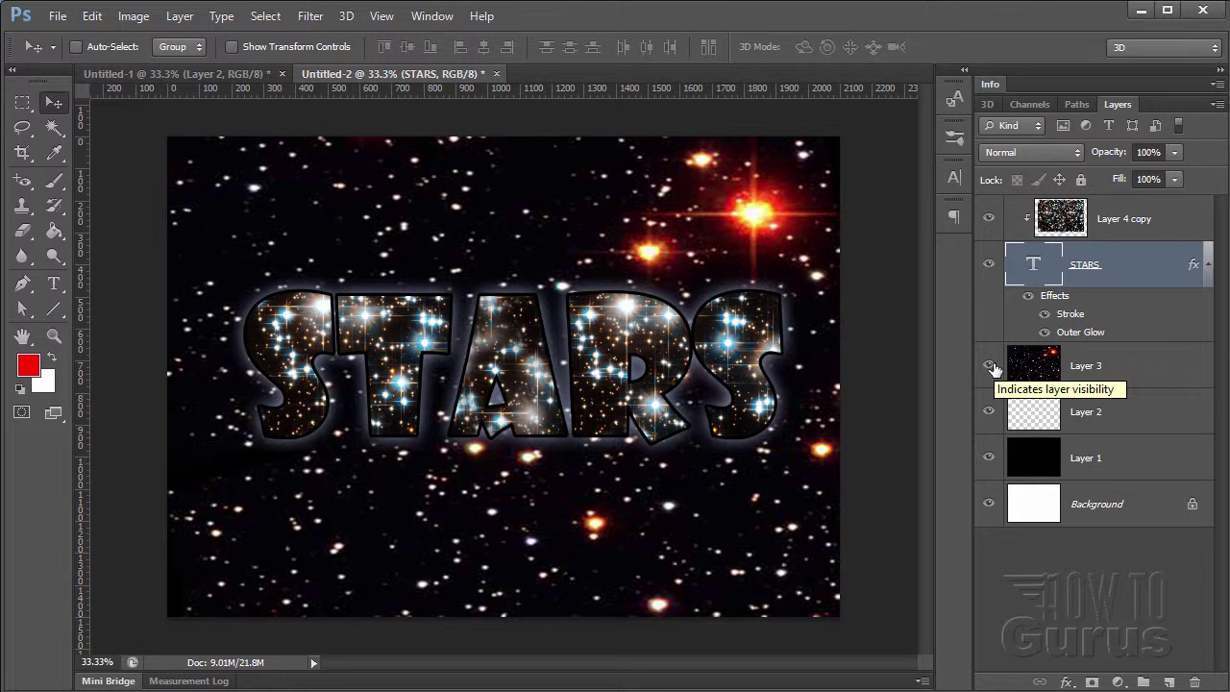
{"action": "left_click", "coordinate": [990, 366]}
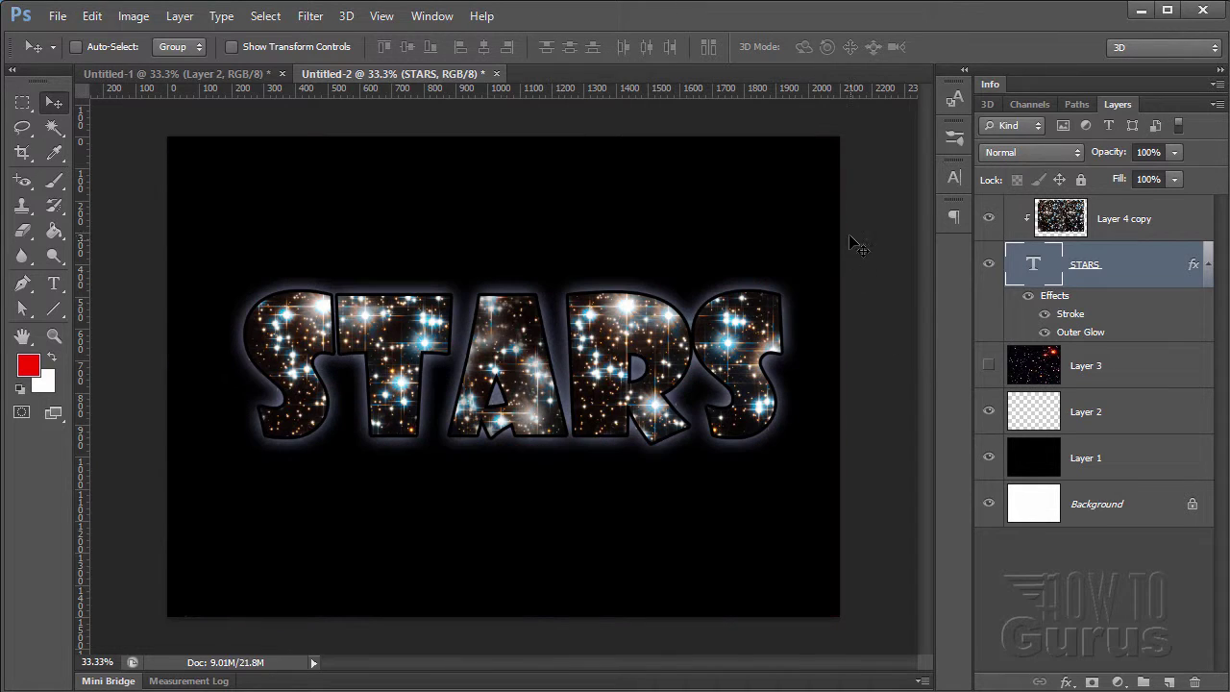
{"action": "left_click", "coordinate": [27, 366]}
{"action": "left_click", "coordinate": [821, 434]}
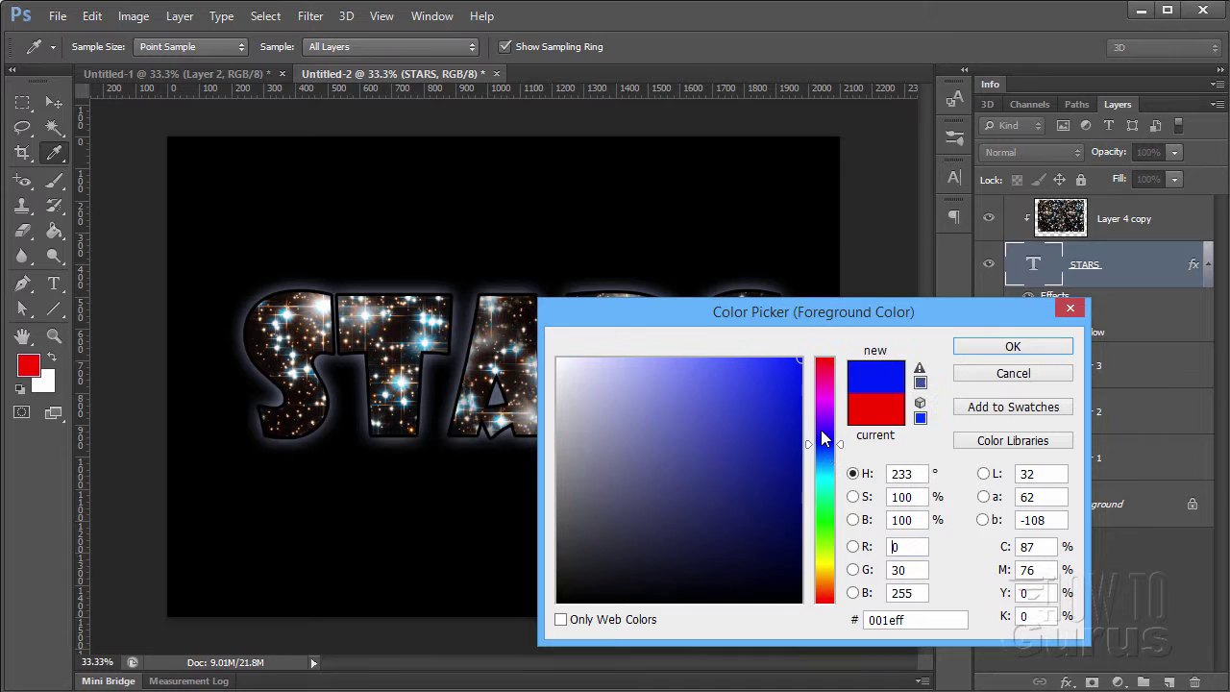
{"action": "mouse_move", "coordinate": [794, 364]}
{"action": "left_mouse_down"}
{"action": "mouse_move", "coordinate": [796, 375]}
{"action": "mouse_move", "coordinate": [807, 352]}
{"action": "mouse_move", "coordinate": [860, 384]}
{"action": "left_mouse_up"}
{"action": "left_click", "coordinate": [1009, 347]}
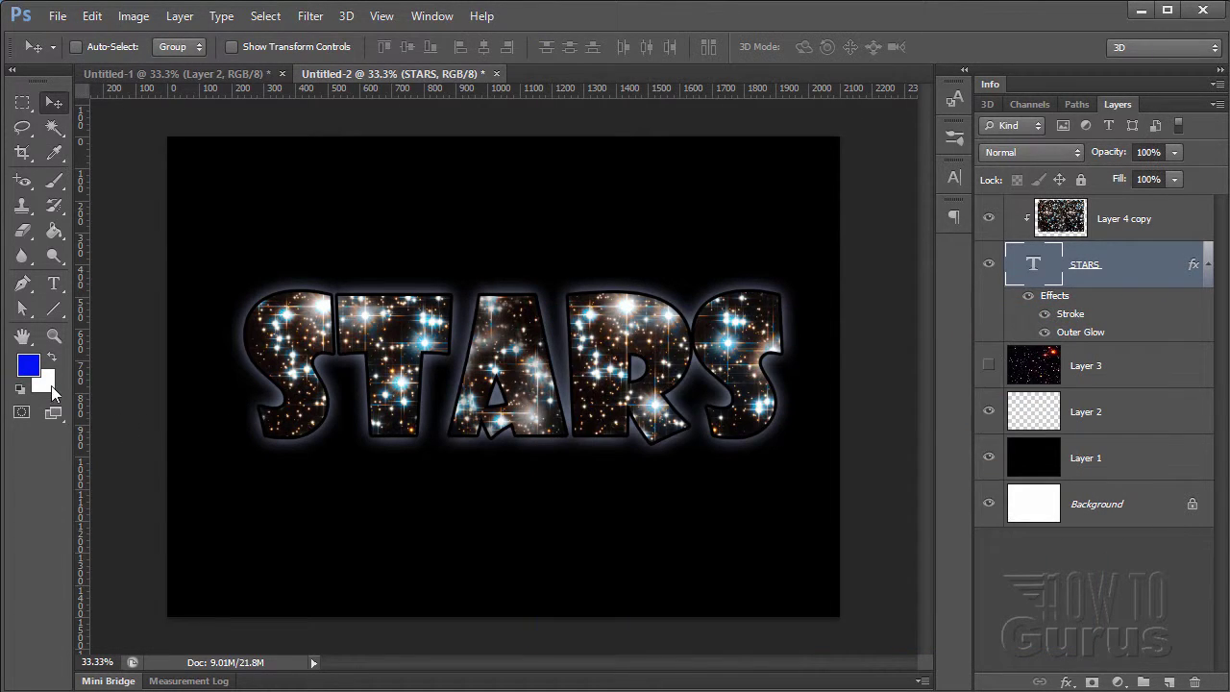
Step: Set the background colour to a light sky blue, #4cd1fd
{"action": "left_click", "coordinate": [51, 387]}
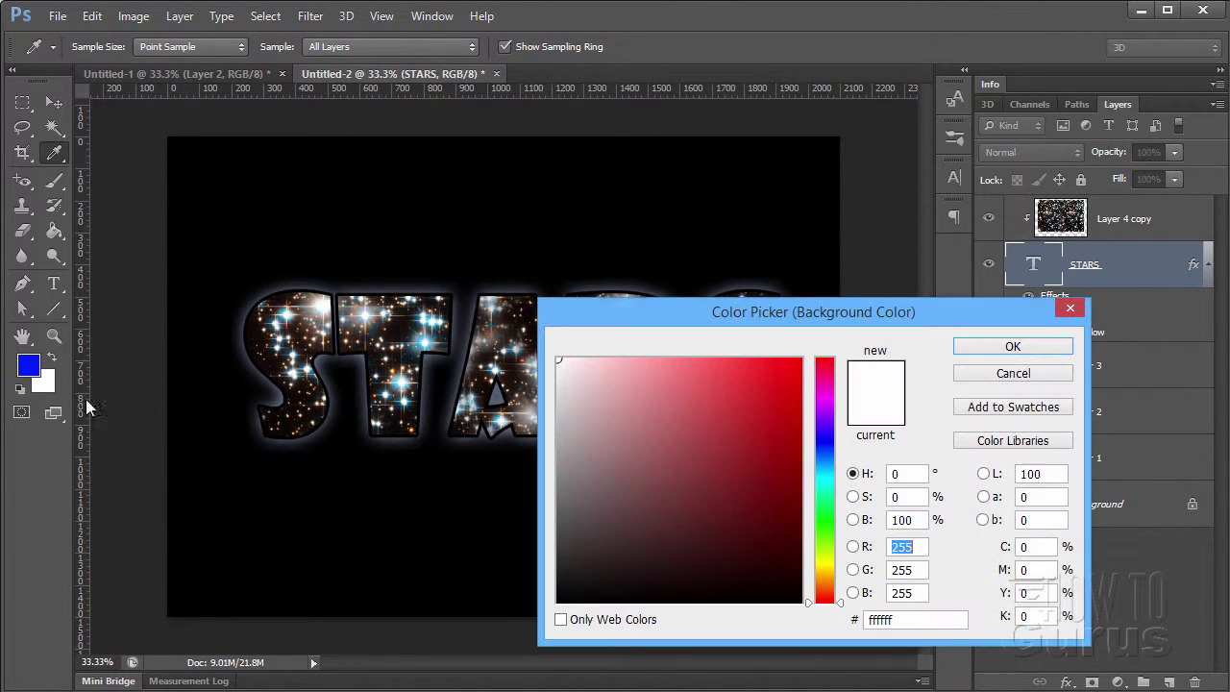
{"action": "left_click", "coordinate": [827, 479]}
{"action": "left_click_drag", "start_coordinate": [798, 380], "coordinate": [803, 356]}
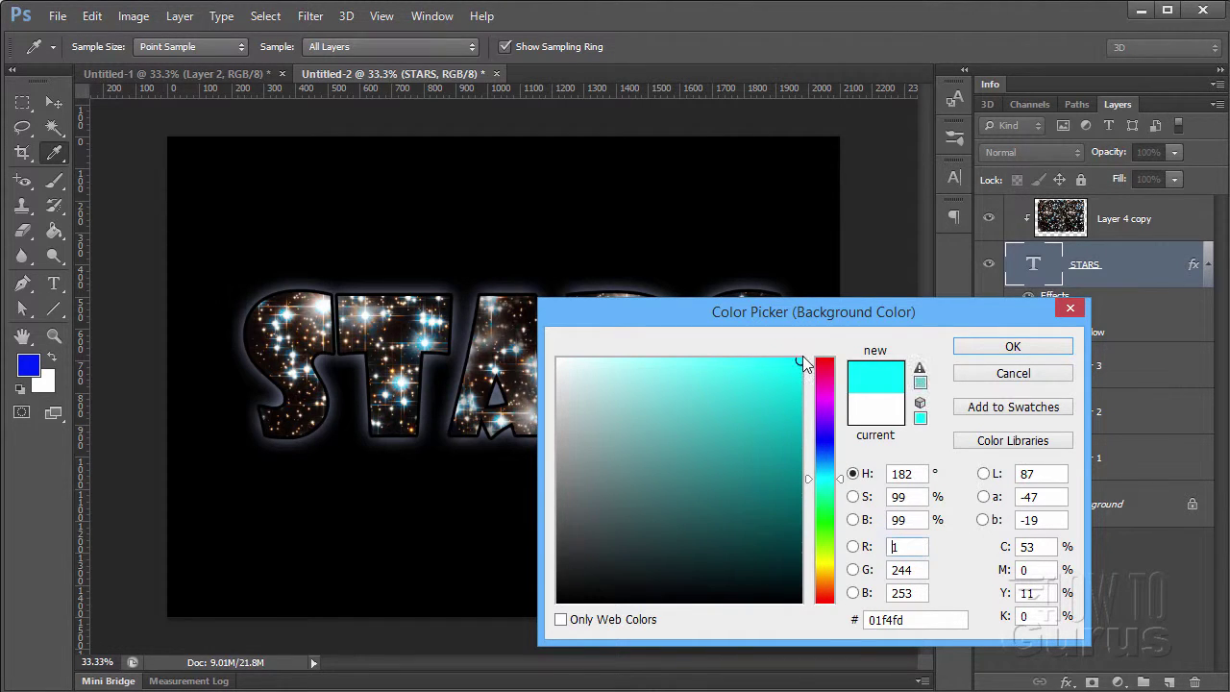
{"action": "left_click_drag", "start_coordinate": [838, 480], "coordinate": [839, 472]}
{"action": "left_click_drag", "start_coordinate": [805, 362], "coordinate": [722, 359]}
{"action": "left_click", "coordinate": [986, 348]}
{"action": "key", "text": "v"}
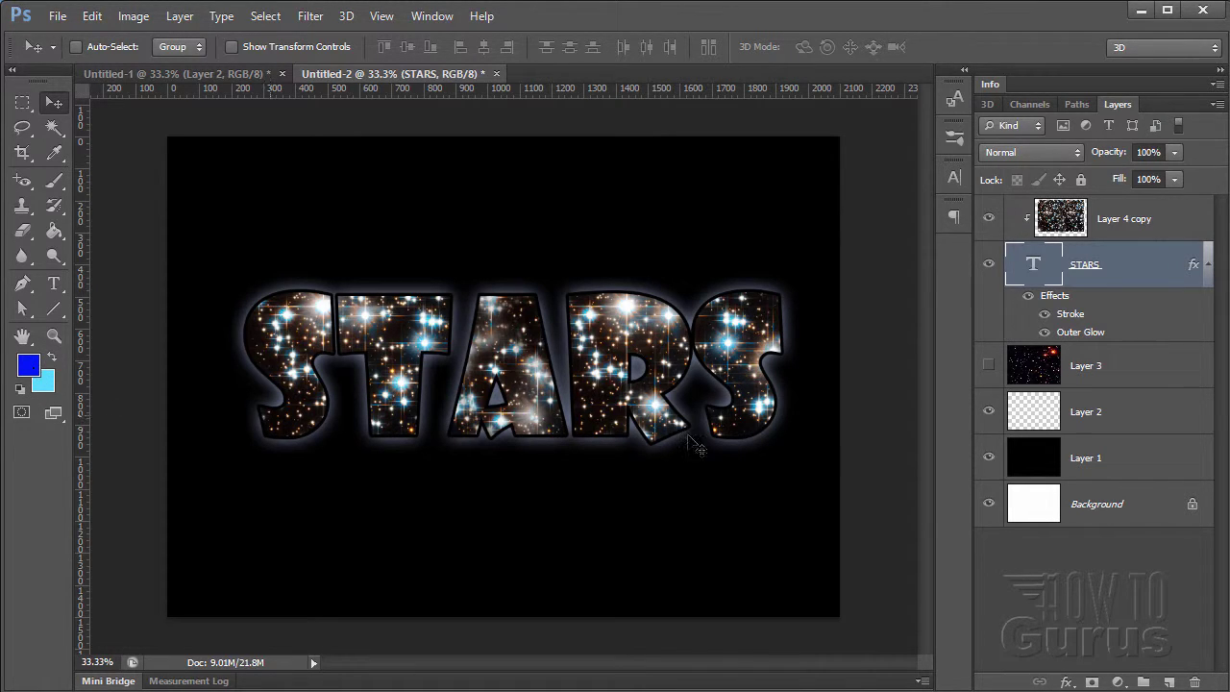
Step: Move Layer 2 above Layer 3 in the Layers panel
{"action": "left_click", "coordinate": [1139, 377]}
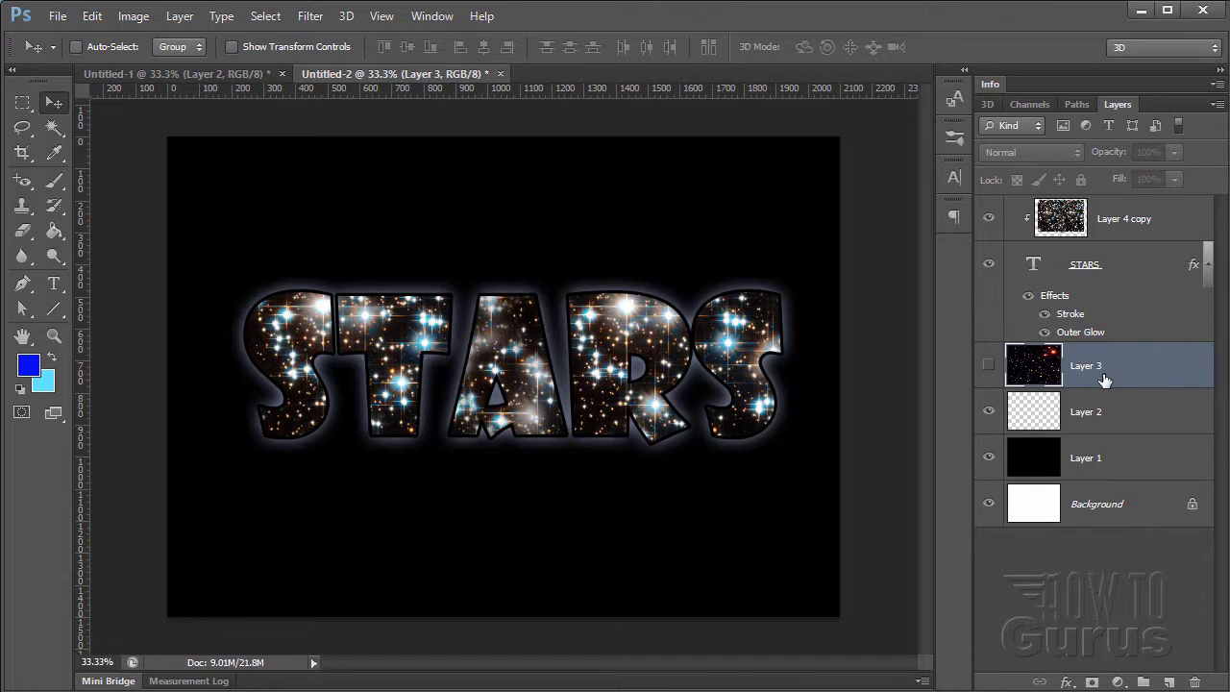
{"action": "left_click", "coordinate": [1120, 420]}
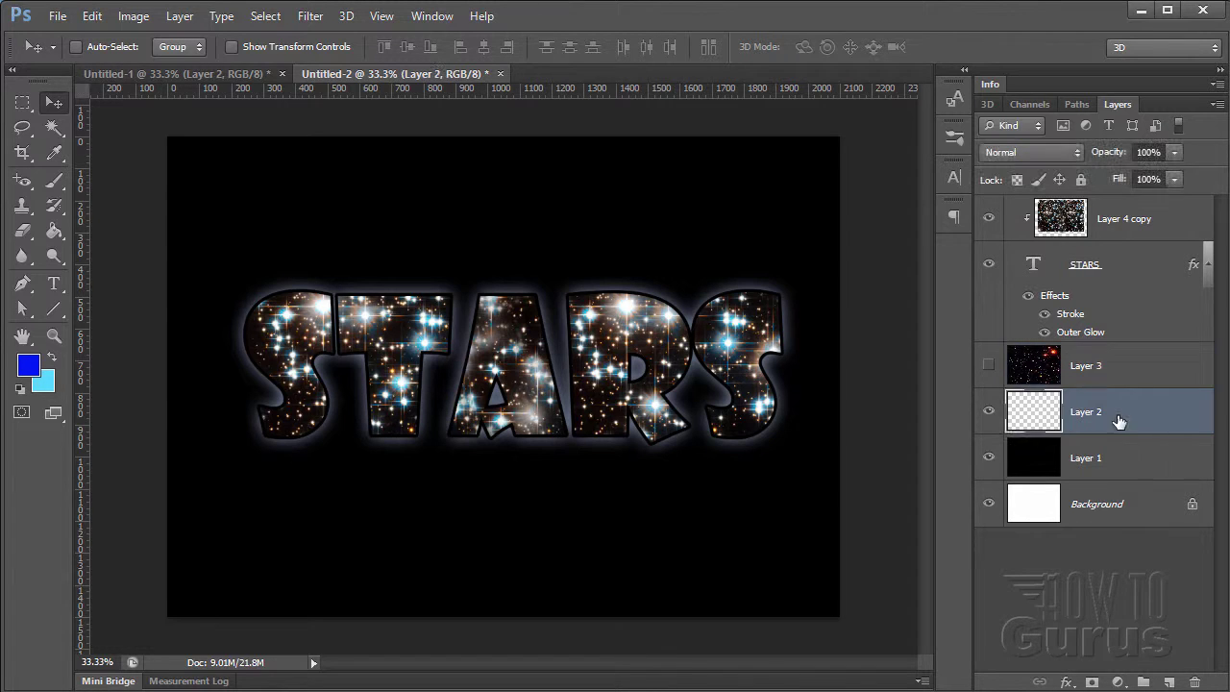
{"action": "left_click_drag", "start_coordinate": [1135, 421], "coordinate": [1126, 354]}
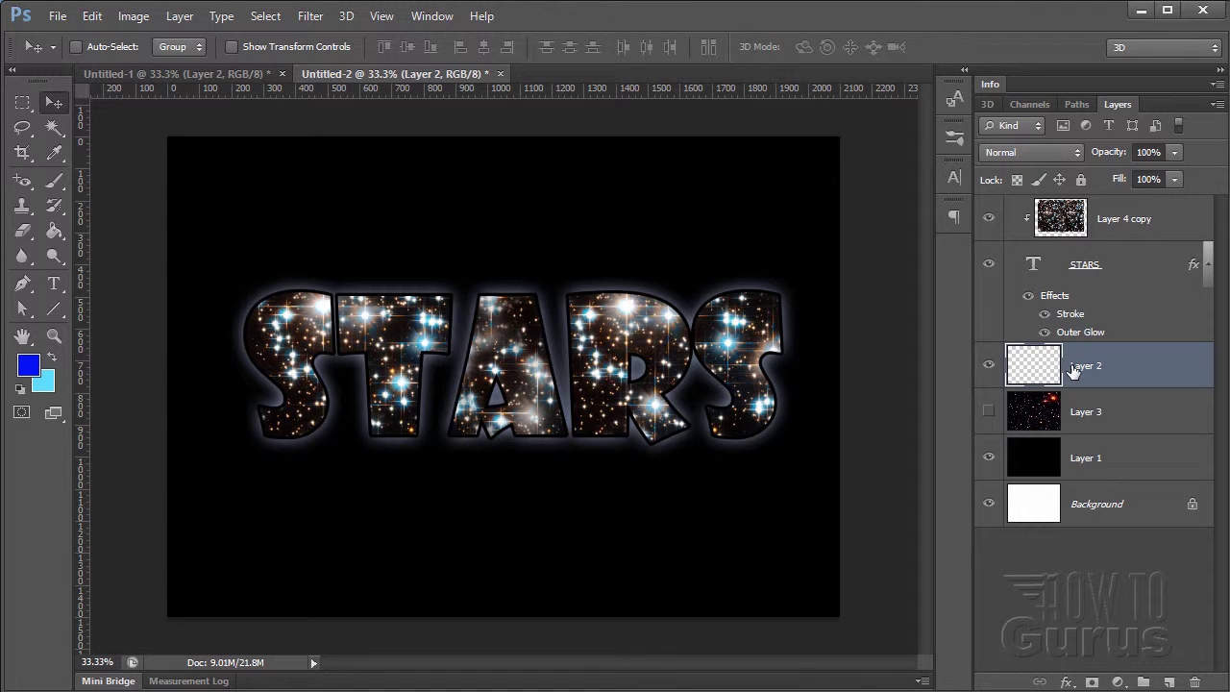
Step: Switch to the Brush tool and choose the 45 px scattered brush preset
{"action": "left_click", "coordinate": [54, 182]}
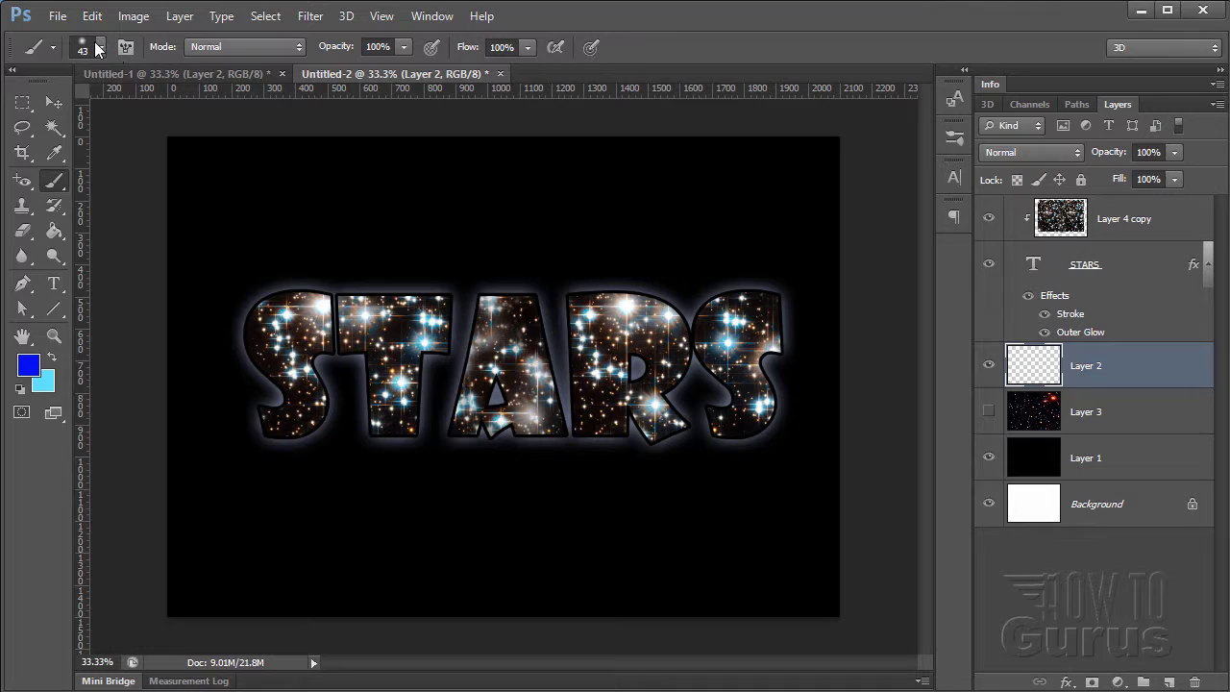
{"action": "left_click", "coordinate": [100, 48]}
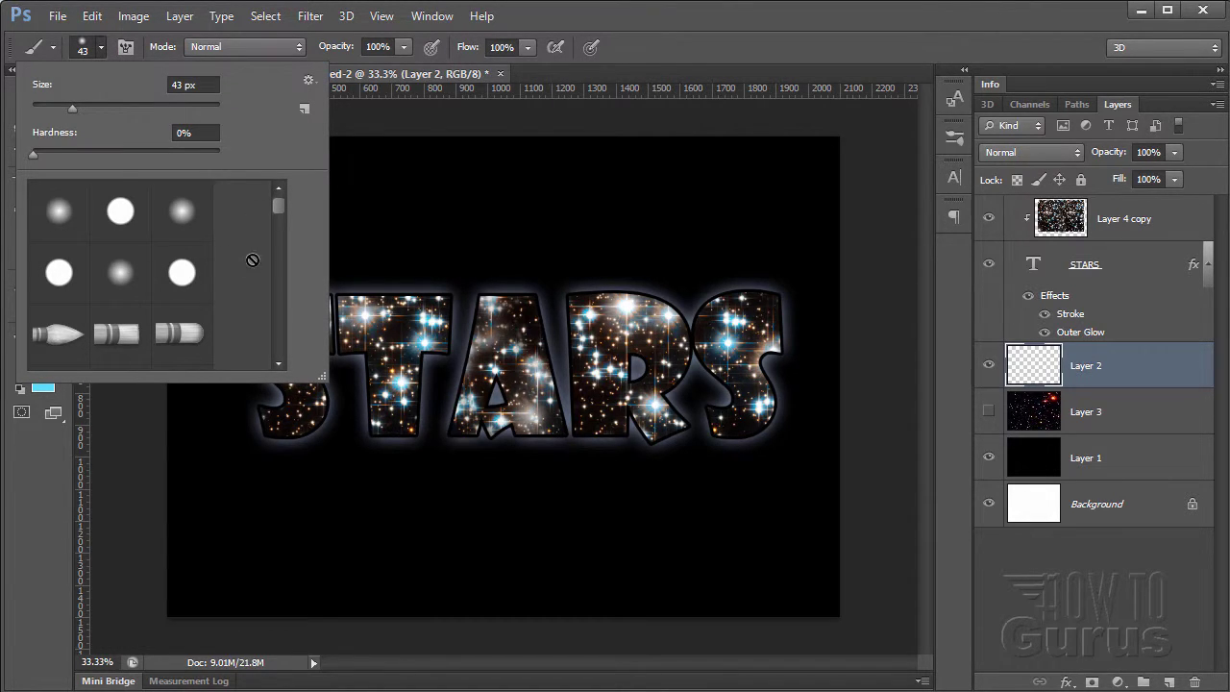
{"action": "scroll", "coordinate": [208, 259], "scroll_direction": "down", "scroll_amount": 1}
{"action": "scroll", "coordinate": [208, 260], "scroll_direction": "down", "scroll_amount": 8}
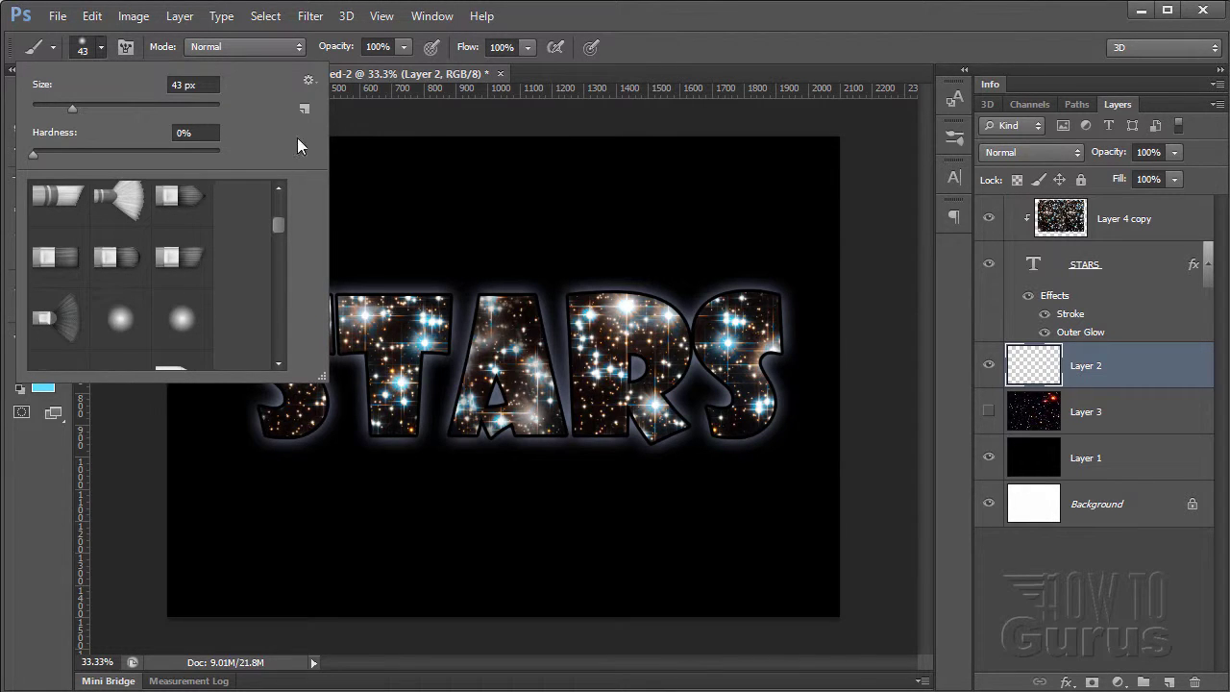
{"action": "left_click", "coordinate": [309, 81]}
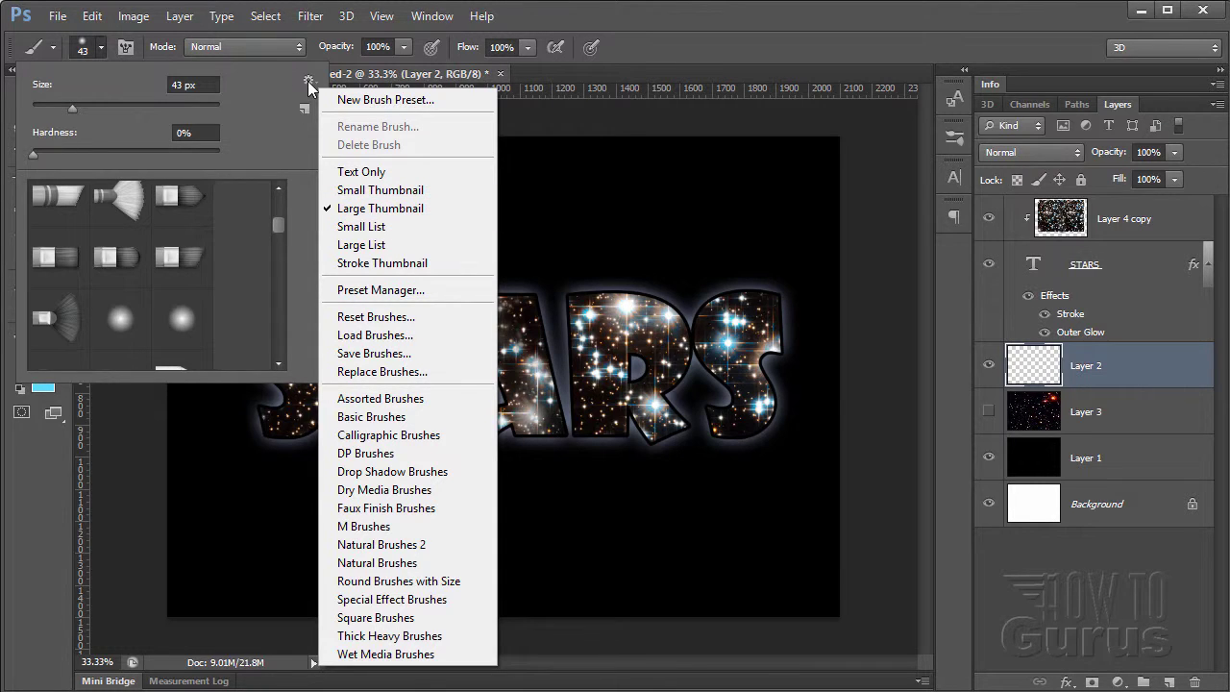
{"action": "left_click", "coordinate": [288, 125]}
{"action": "scroll", "coordinate": [210, 250], "scroll_direction": "down", "scroll_amount": 3}
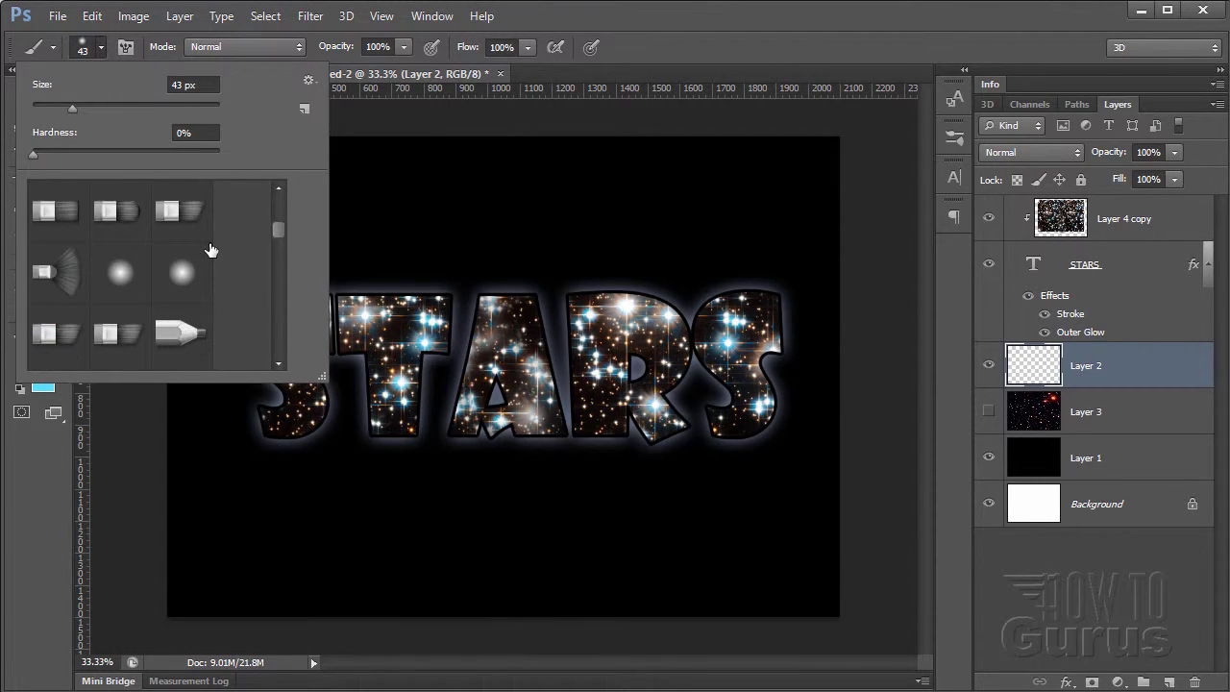
{"action": "scroll", "coordinate": [211, 250], "scroll_direction": "down", "scroll_amount": 6}
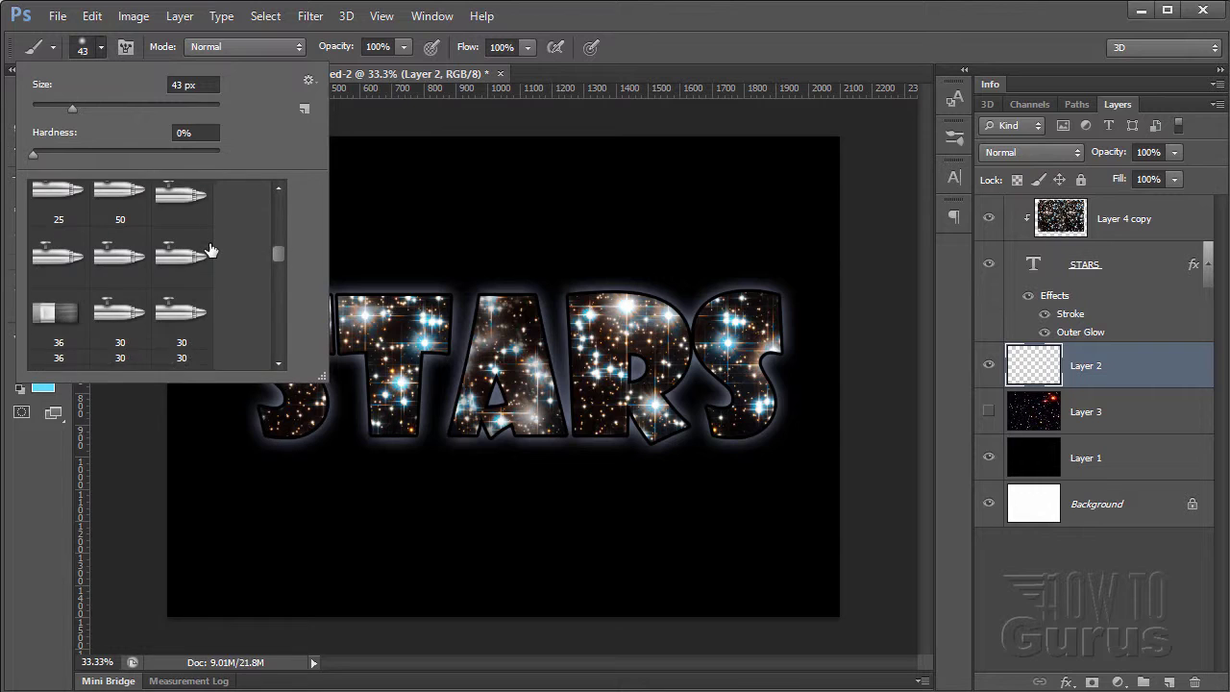
{"action": "scroll", "coordinate": [211, 250], "scroll_direction": "down", "scroll_amount": 5}
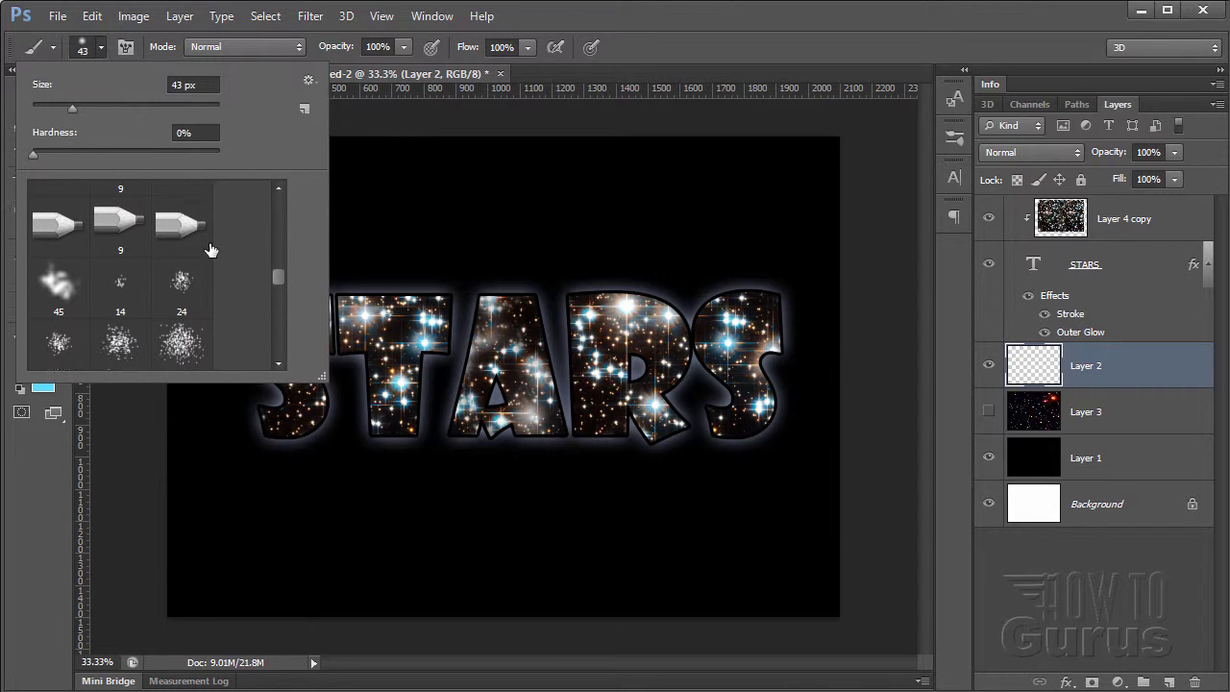
{"action": "left_click", "coordinate": [58, 298]}
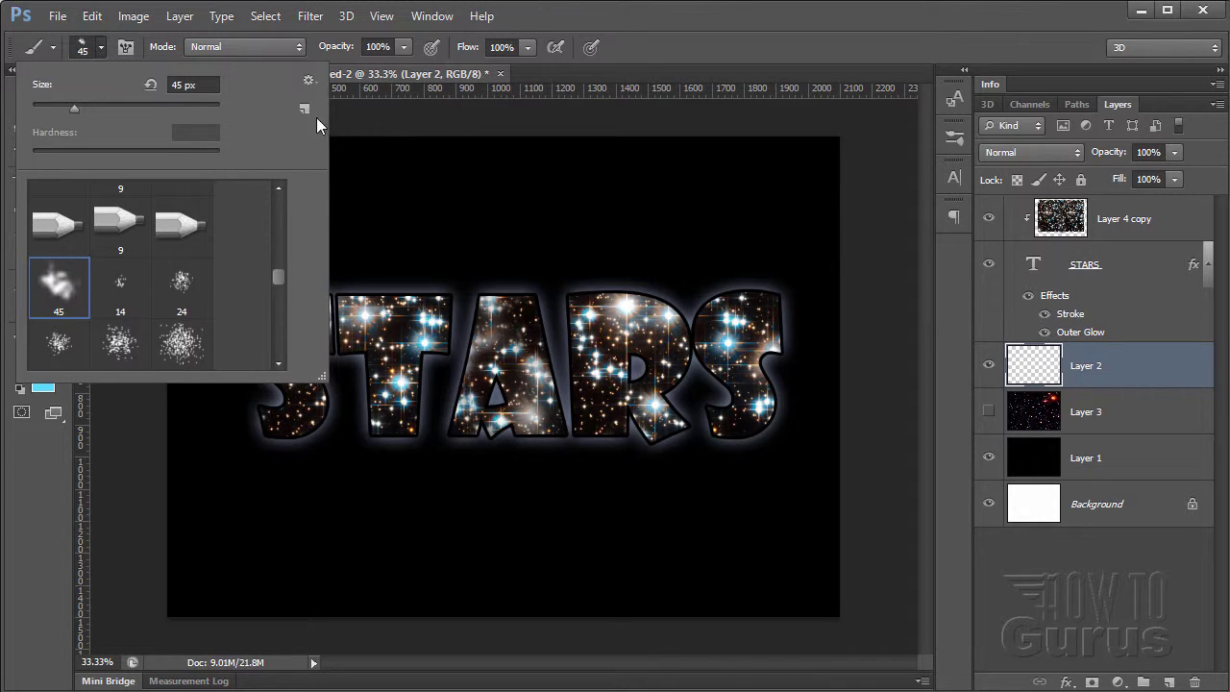
{"action": "left_click", "coordinate": [308, 81]}
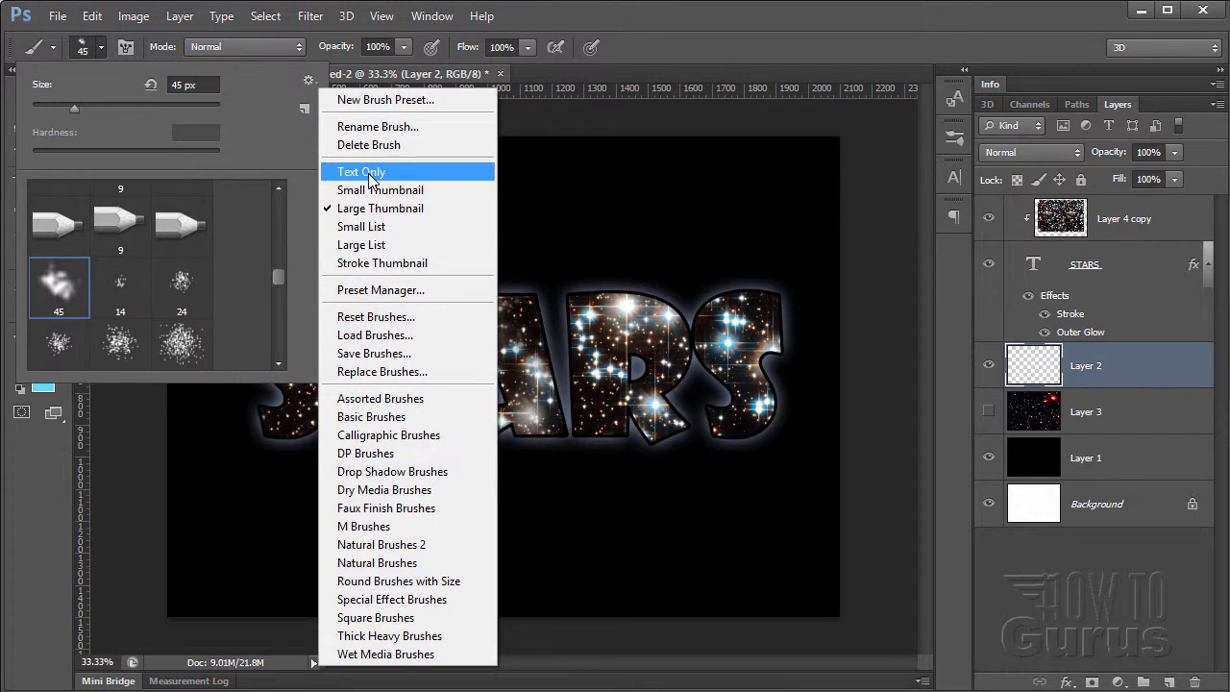
{"action": "left_click", "coordinate": [375, 246]}
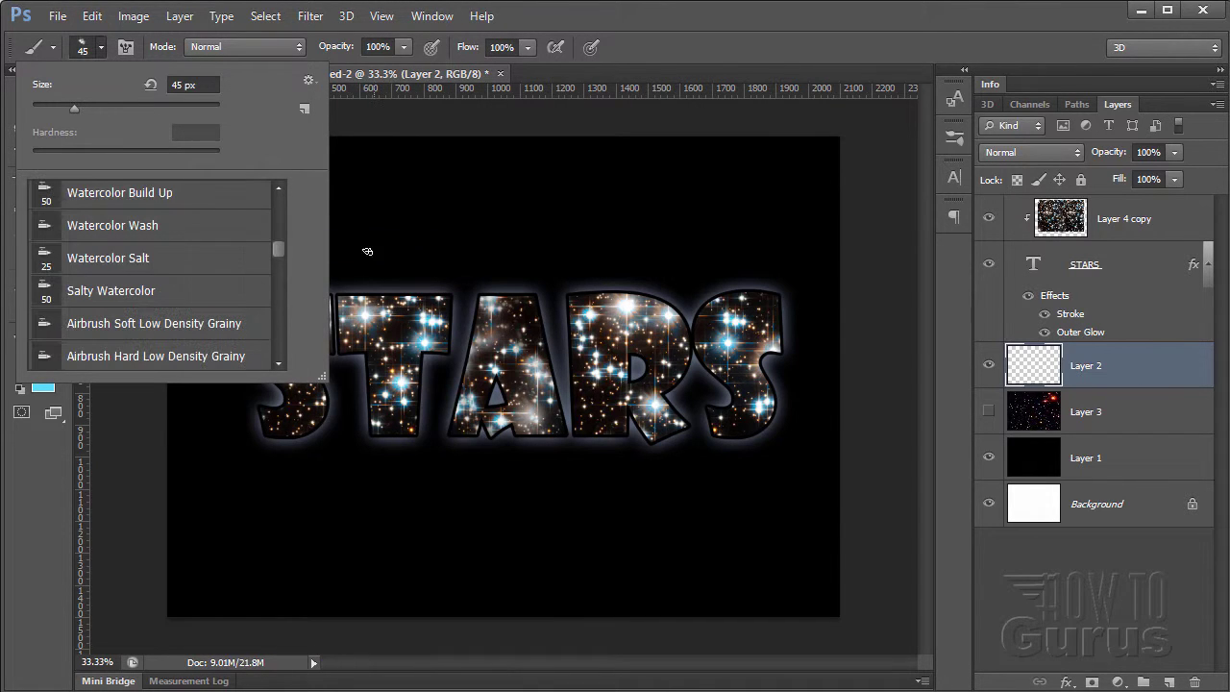
{"action": "scroll", "coordinate": [256, 272], "scroll_direction": "down", "scroll_amount": 5}
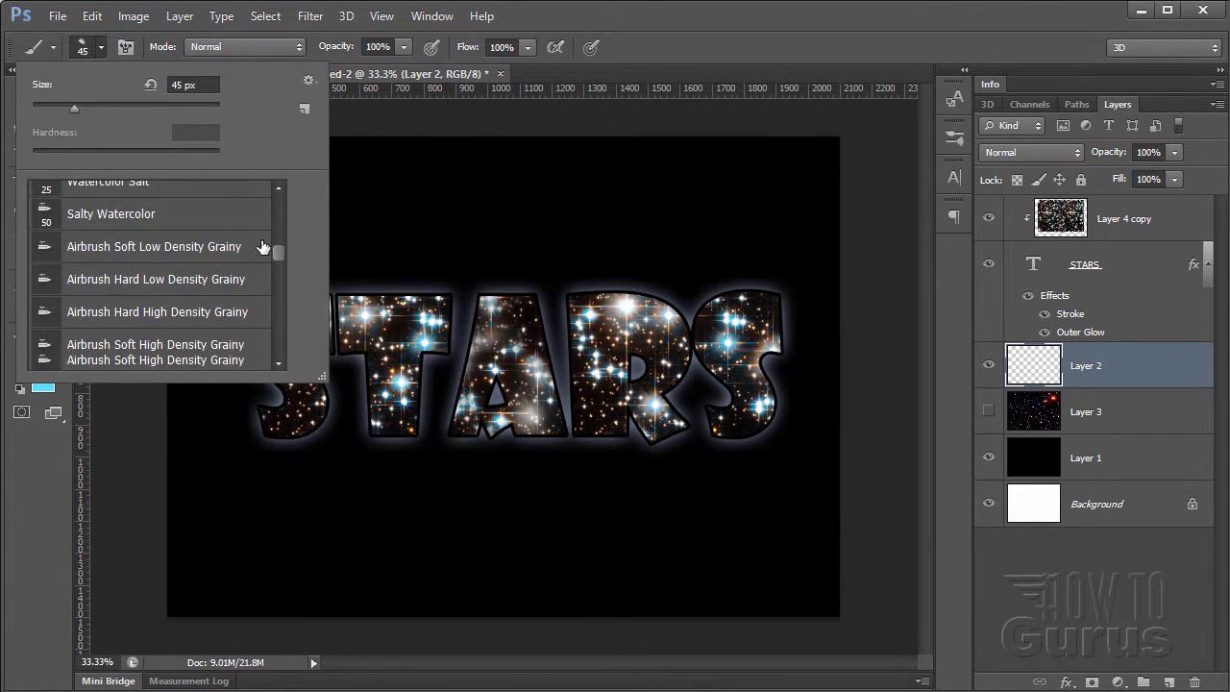
{"action": "scroll", "coordinate": [262, 247], "scroll_direction": "down", "scroll_amount": 7}
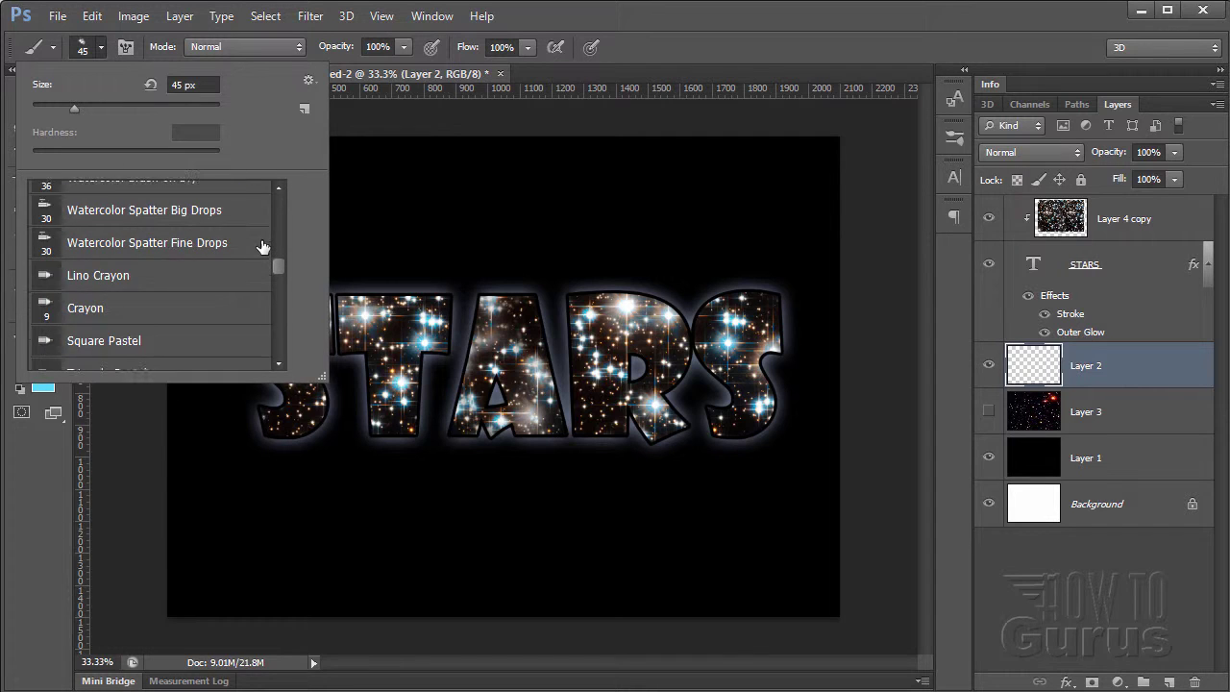
{"action": "scroll", "coordinate": [262, 247], "scroll_direction": "down", "scroll_amount": 2}
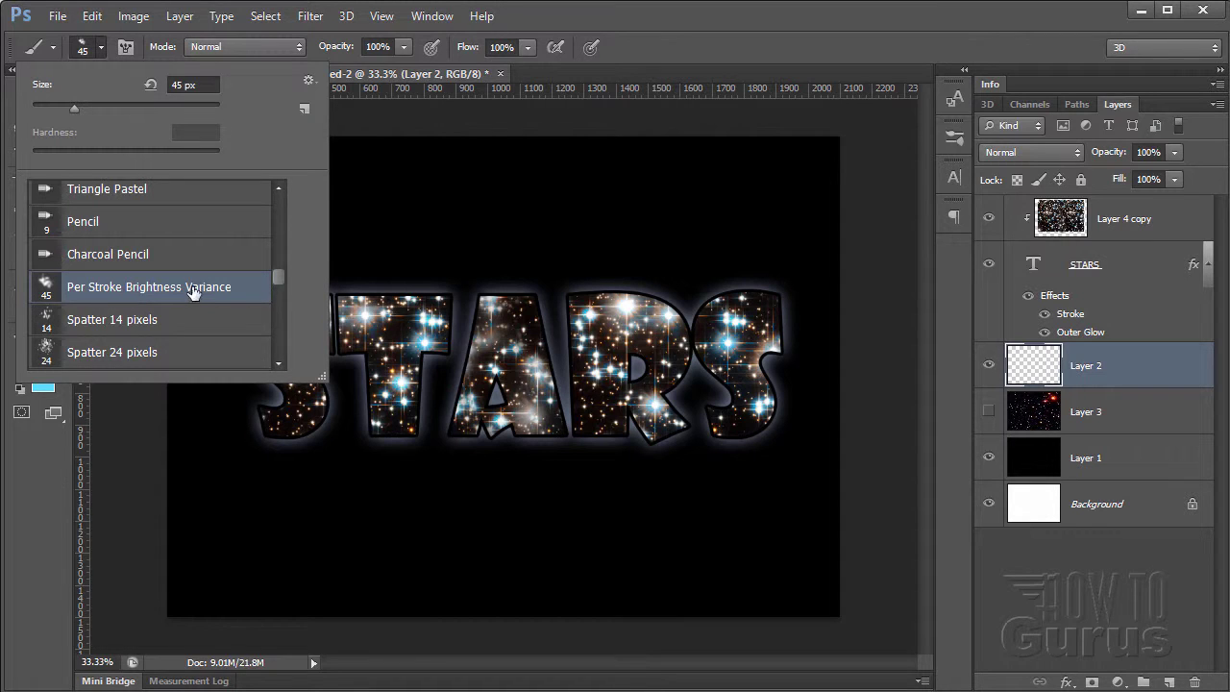
{"action": "left_click", "coordinate": [308, 80]}
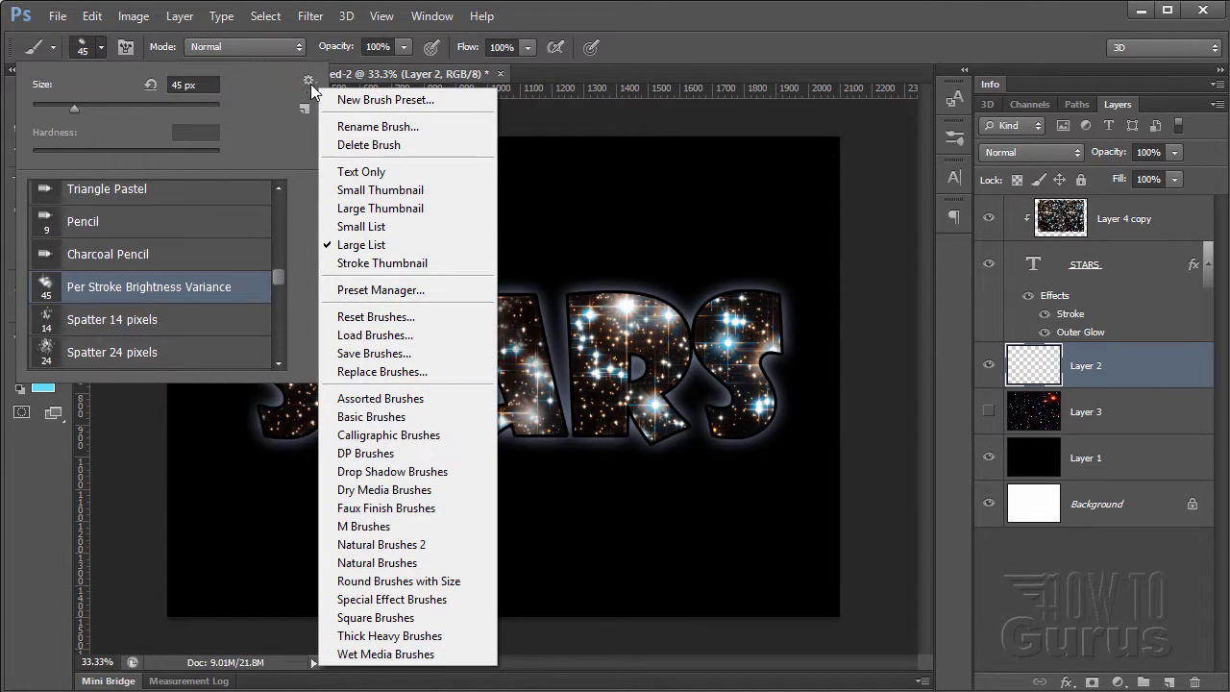
{"action": "left_click", "coordinate": [380, 207]}
{"action": "scroll", "coordinate": [233, 286], "scroll_direction": "down", "scroll_amount": 3}
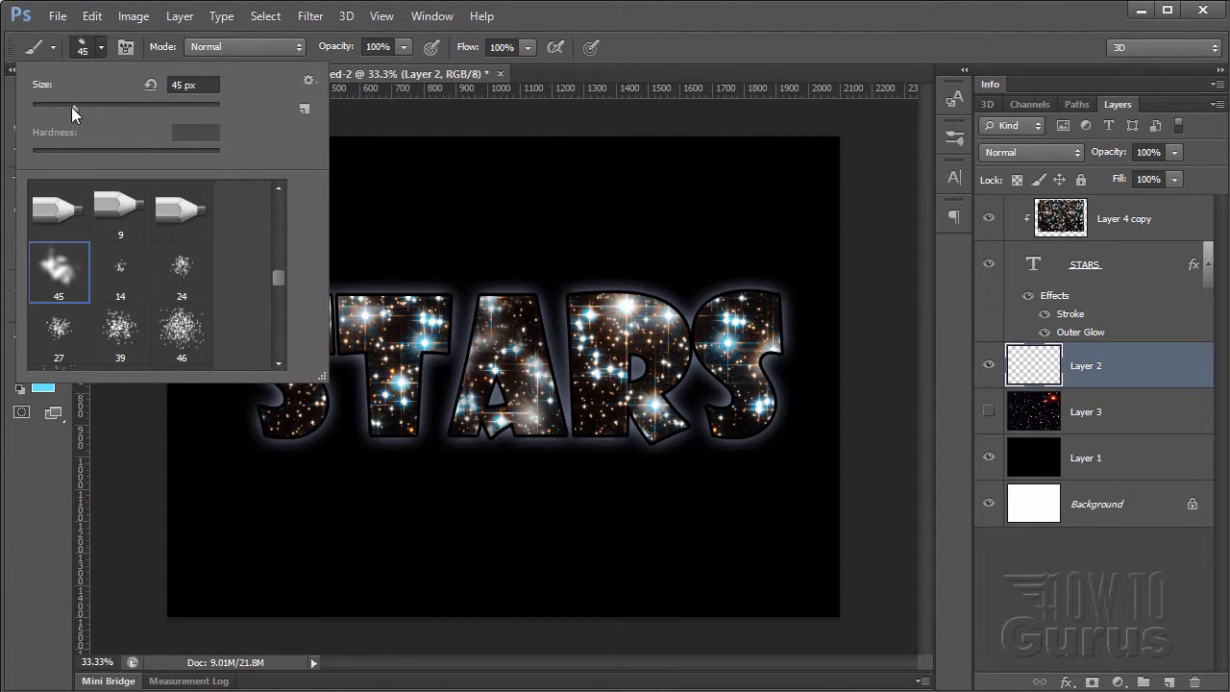
Step: Set the scattered cloud brush size to 650 px in the Brush Preset picker
{"action": "left_click_drag", "start_coordinate": [73, 108], "coordinate": [204, 113]}
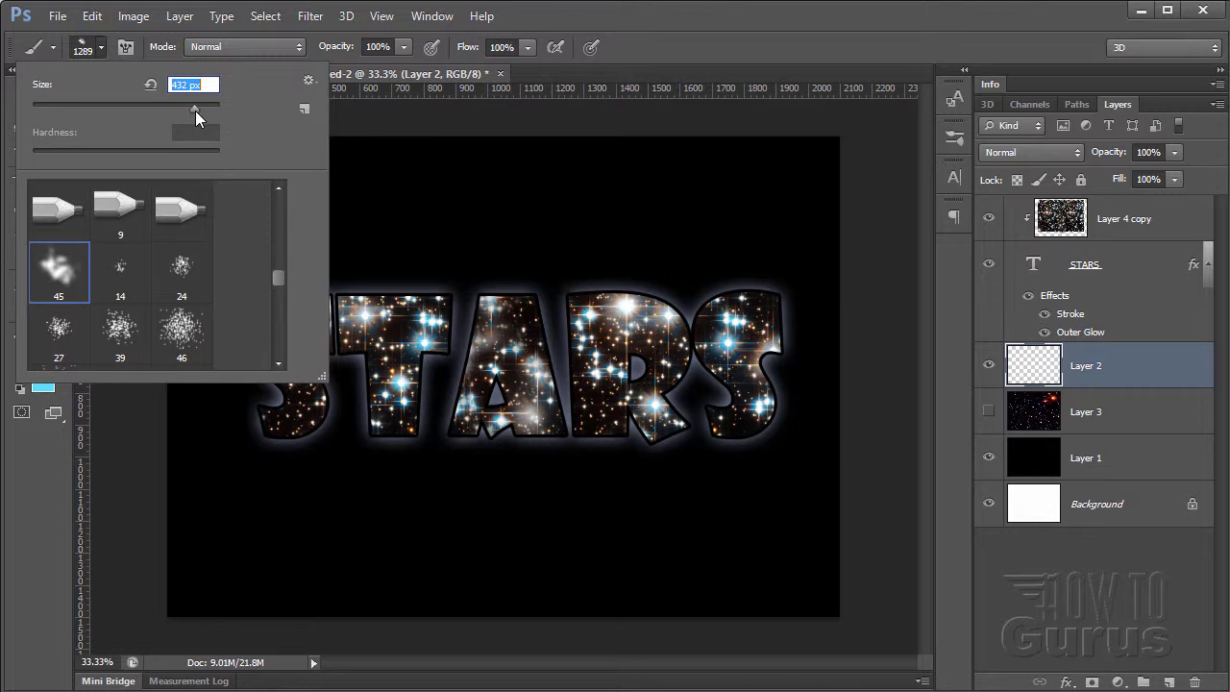
{"action": "left_click_drag", "start_coordinate": [201, 112], "coordinate": [202, 112]}
{"action": "left_click_drag", "start_coordinate": [199, 107], "coordinate": [201, 109]}
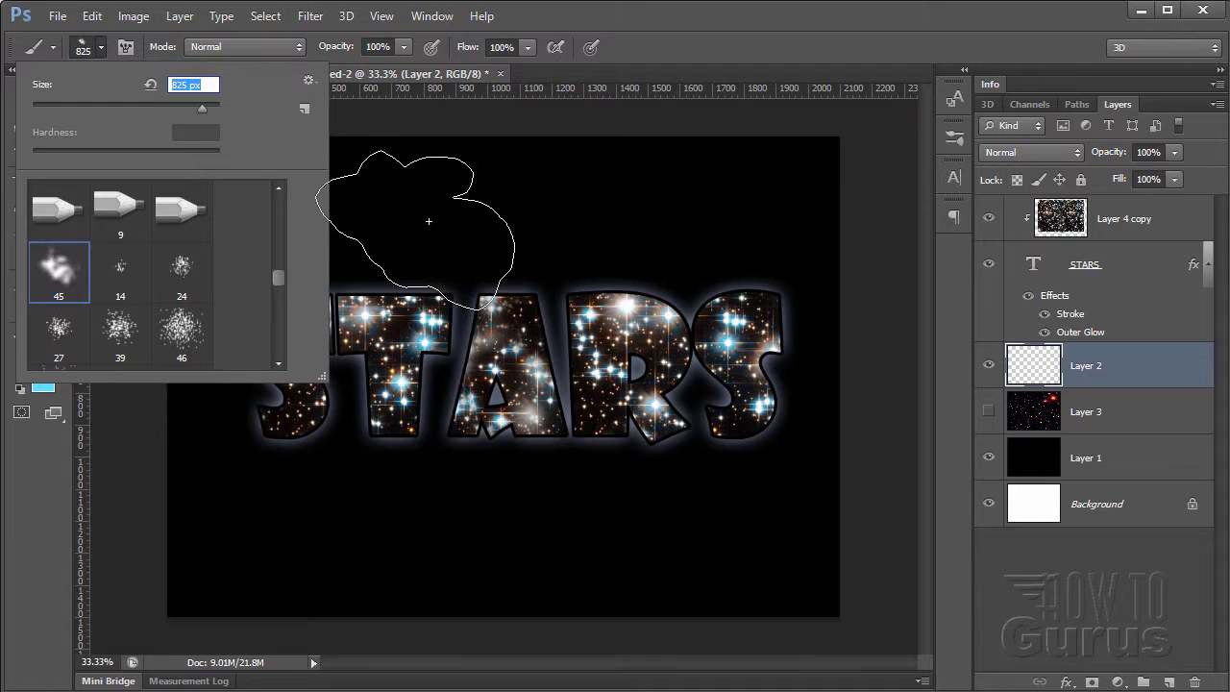
{"action": "left_click_drag", "start_coordinate": [205, 112], "coordinate": [203, 113]}
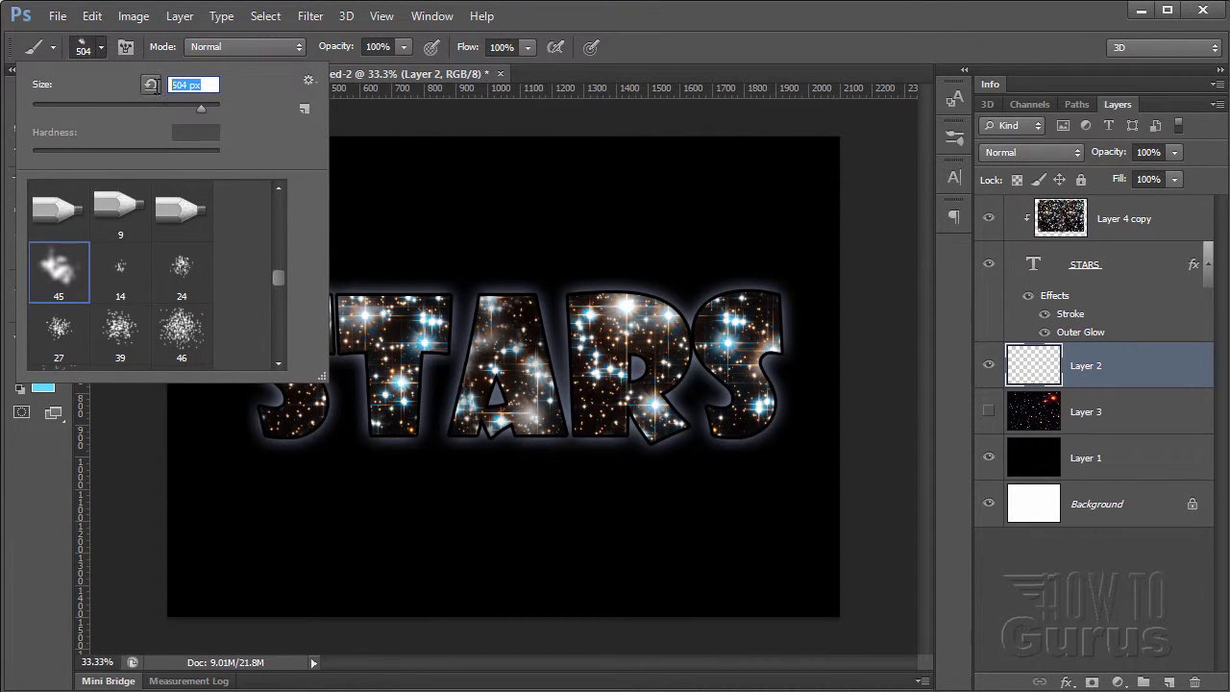
{"action": "type", "text": "650"}
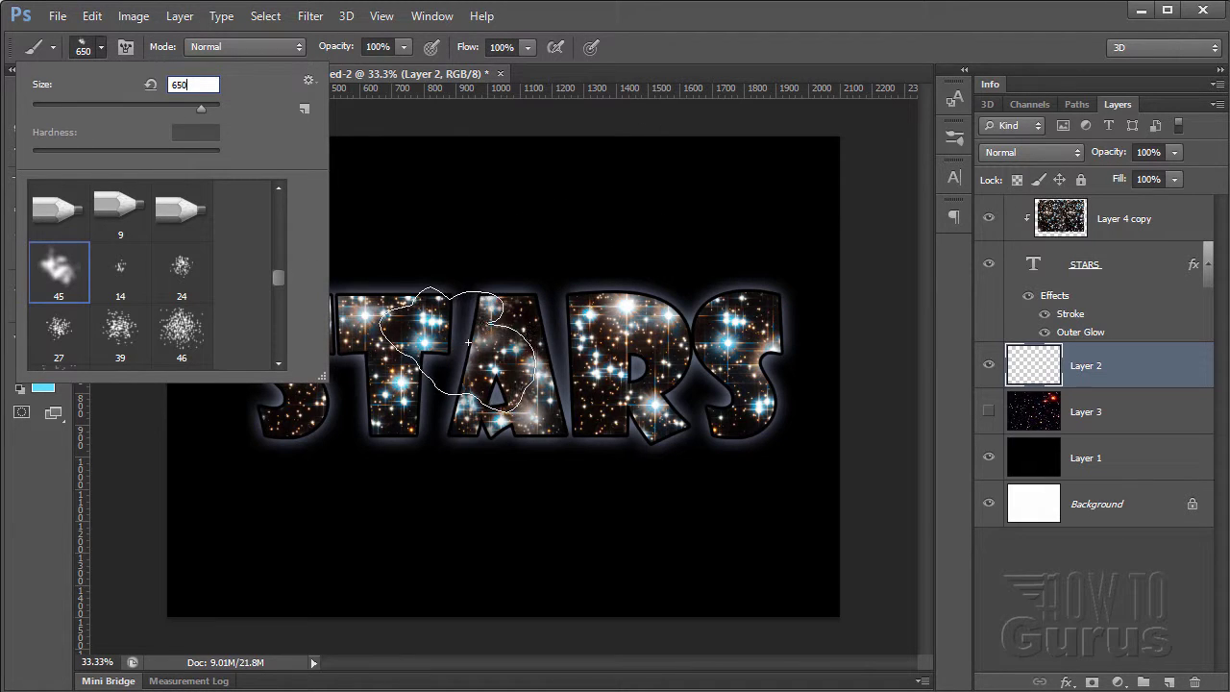
{"action": "left_click", "coordinate": [101, 48]}
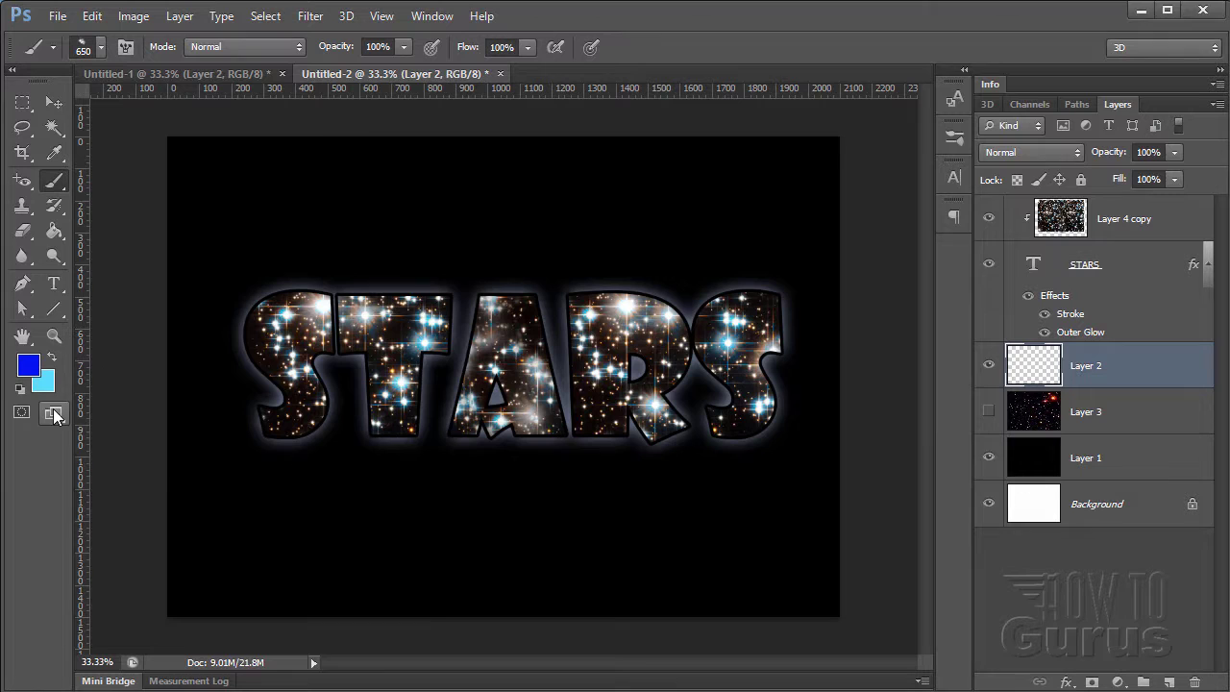
Step: Paint trial blue strokes above STARS, undo them all, then open Window > Brush
{"action": "key", "text": "space"}
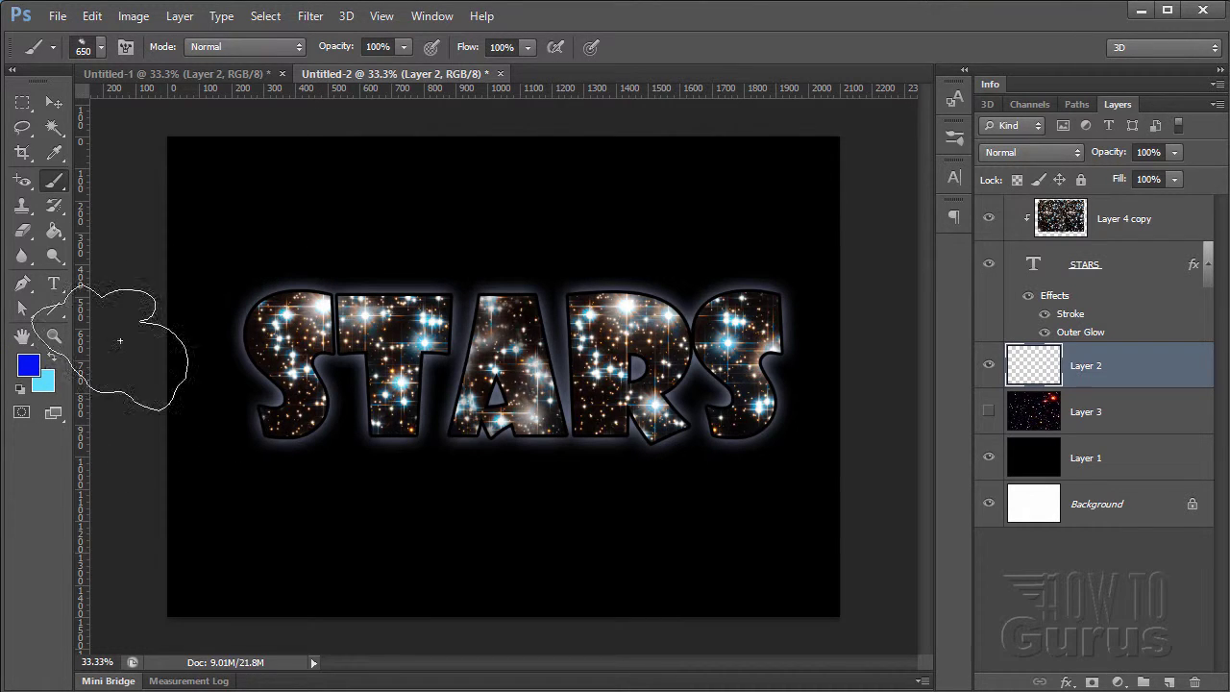
{"action": "mouse_move", "coordinate": [369, 223]}
{"action": "left_mouse_down"}
{"action": "mouse_move", "coordinate": [406, 241]}
{"action": "mouse_move", "coordinate": [529, 251]}
{"action": "left_mouse_up"}
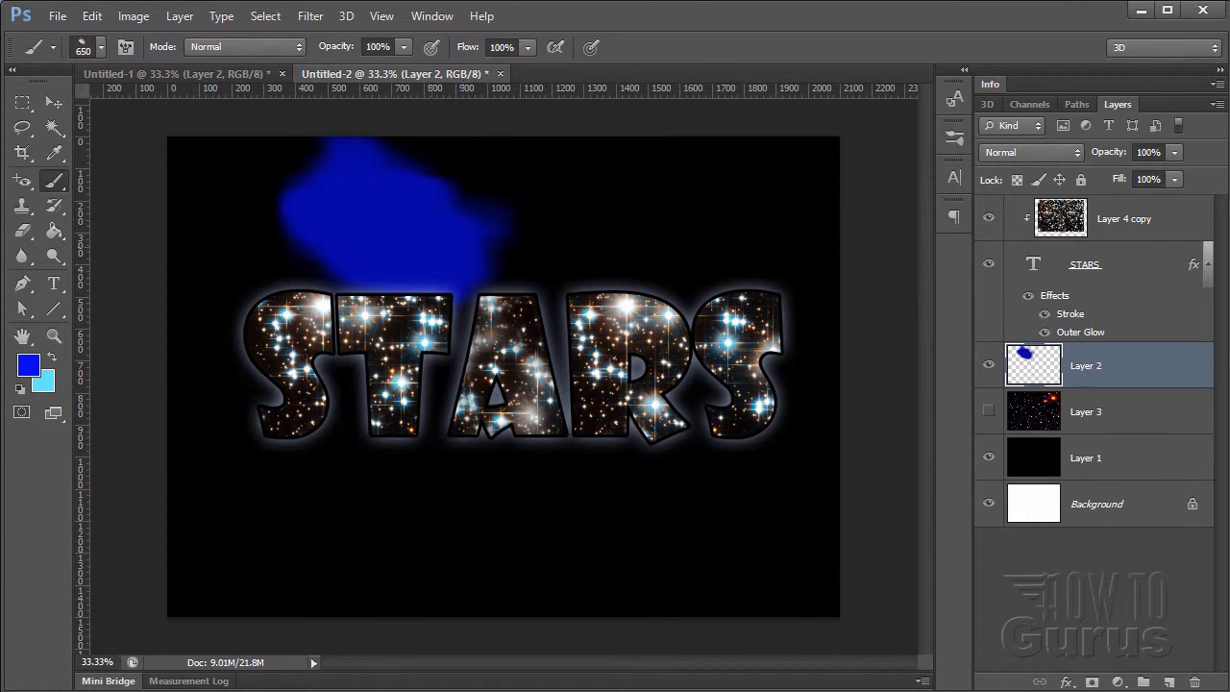
{"action": "mouse_move", "coordinate": [692, 252]}
{"action": "left_mouse_down"}
{"action": "mouse_move", "coordinate": [702, 329]}
{"action": "mouse_move", "coordinate": [594, 229]}
{"action": "mouse_move", "coordinate": [471, 433]}
{"action": "mouse_move", "coordinate": [375, 486]}
{"action": "left_mouse_up"}
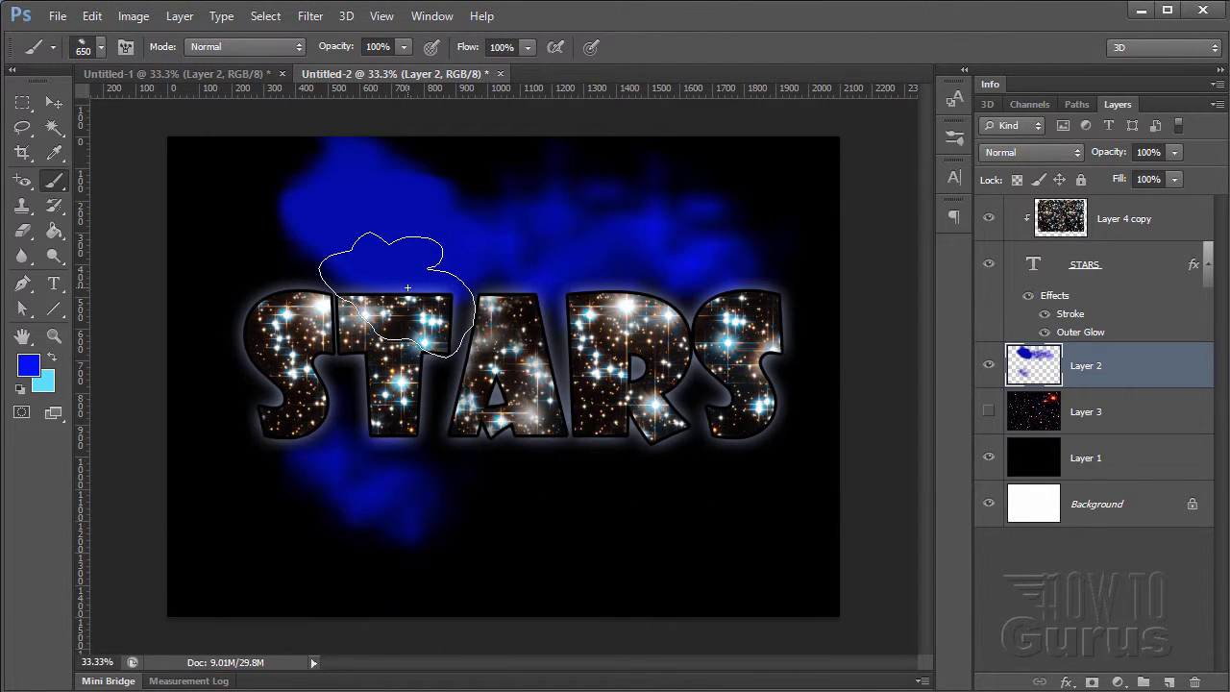
{"action": "key", "text": "ctrl+alt+z"}
{"action": "key", "text": "ctrl+alt+z"}
{"action": "key", "text": "ctrl+alt+z"}
{"action": "key", "text": "ctrl+alt+z"}
{"action": "key", "text": "ctrl+alt+z"}
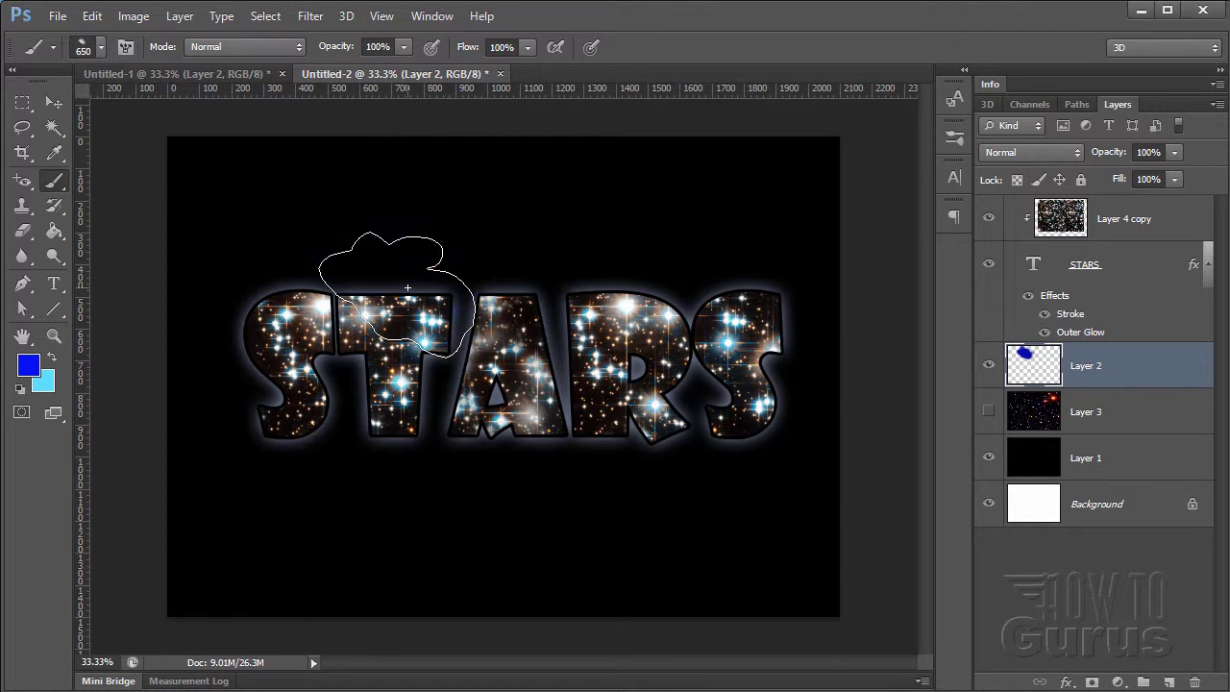
{"action": "key", "text": "ctrl+alt+z"}
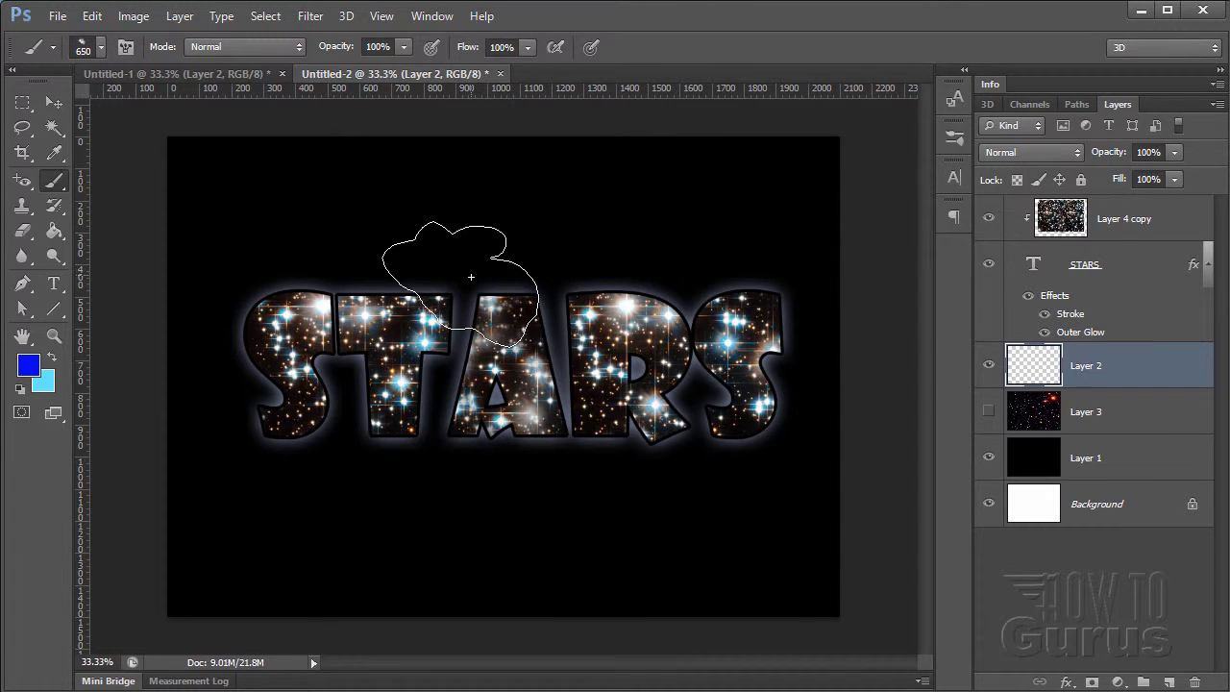
{"action": "left_click", "coordinate": [435, 16]}
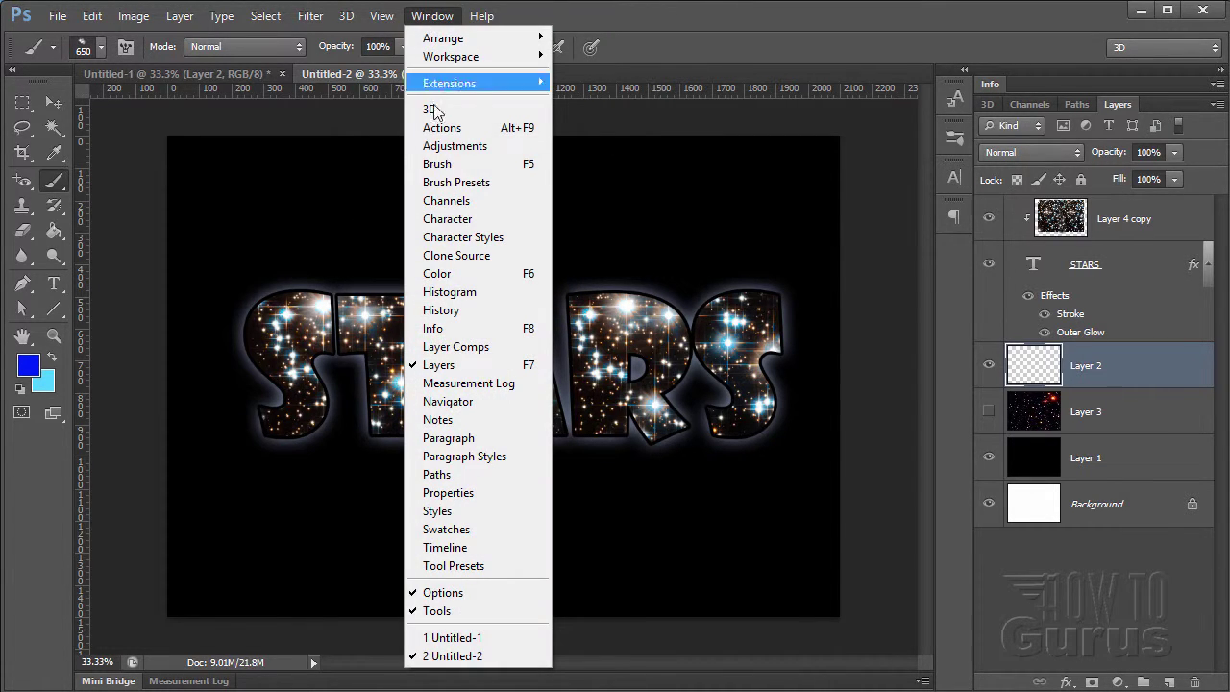
{"action": "left_click", "coordinate": [437, 163]}
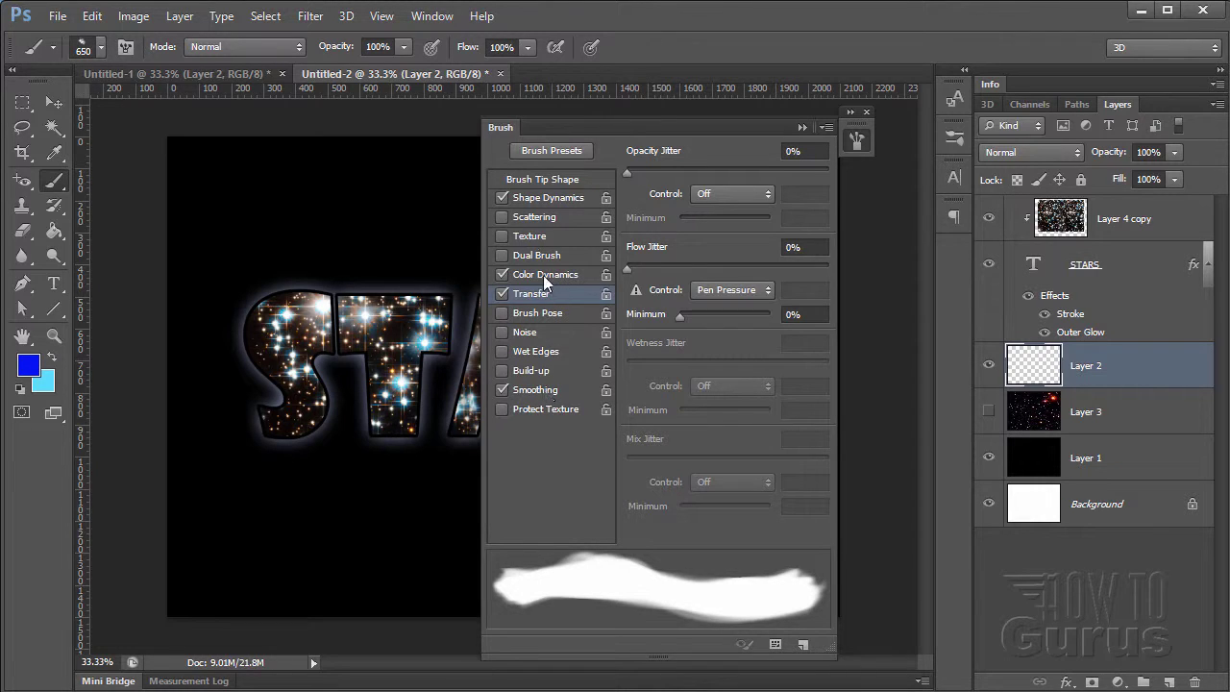
Step: Set Shape Dynamics to 96% size jitter, 50% angle jitter and 45% roundness jitter
{"action": "left_click", "coordinate": [549, 198]}
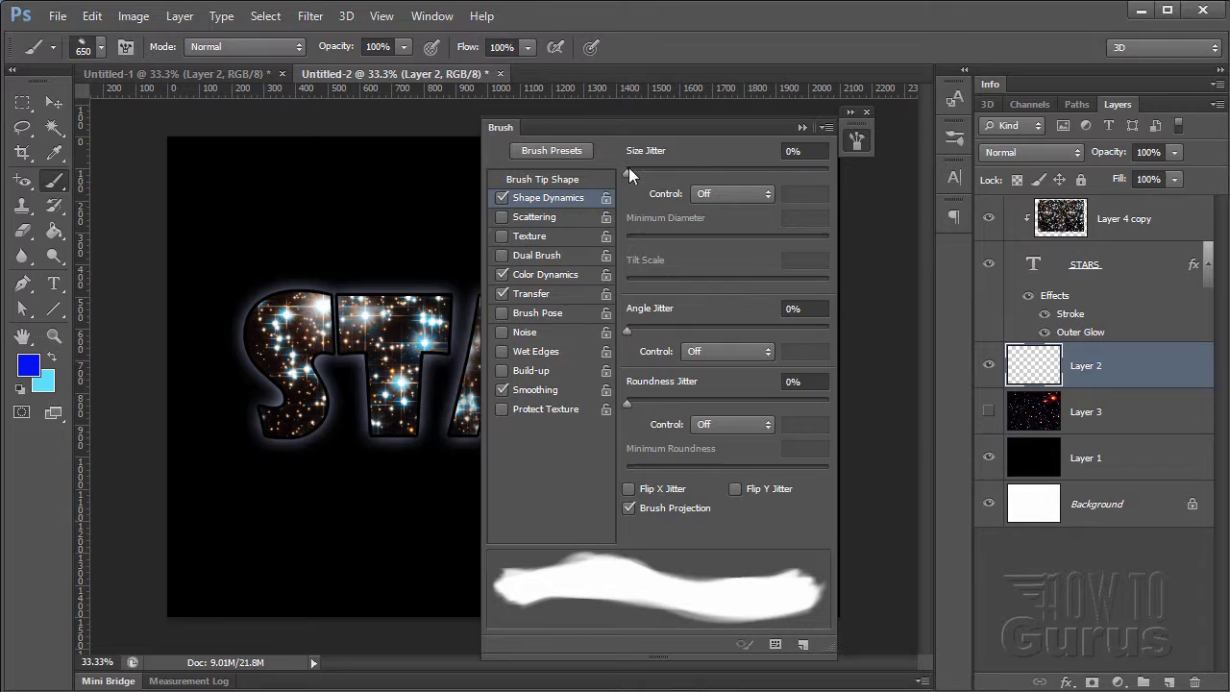
{"action": "left_click_drag", "start_coordinate": [625, 166], "coordinate": [828, 173]}
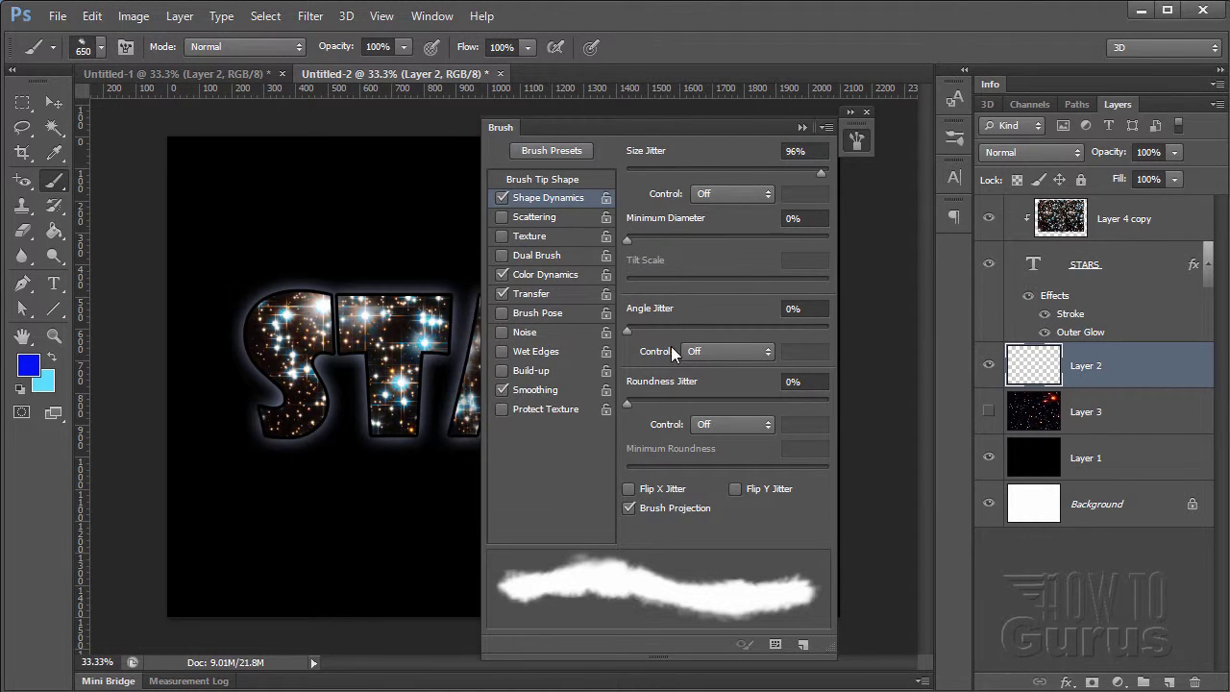
{"action": "left_click_drag", "start_coordinate": [628, 330], "coordinate": [737, 332]}
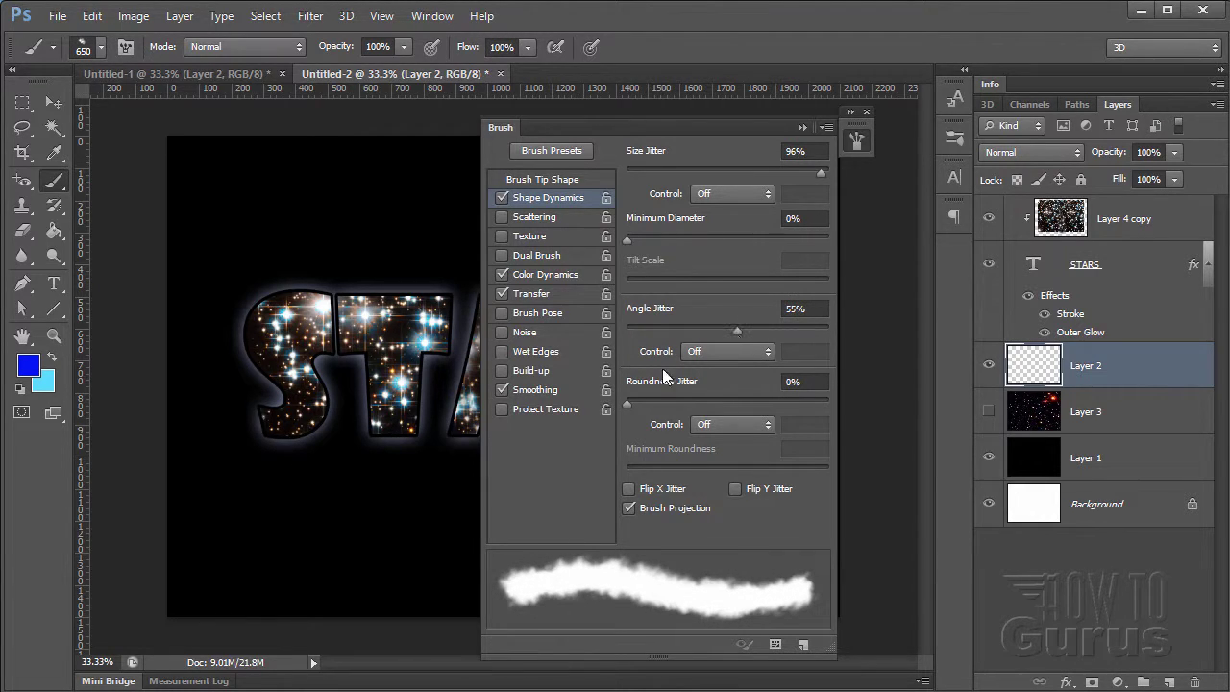
{"action": "left_click_drag", "start_coordinate": [634, 401], "coordinate": [718, 404]}
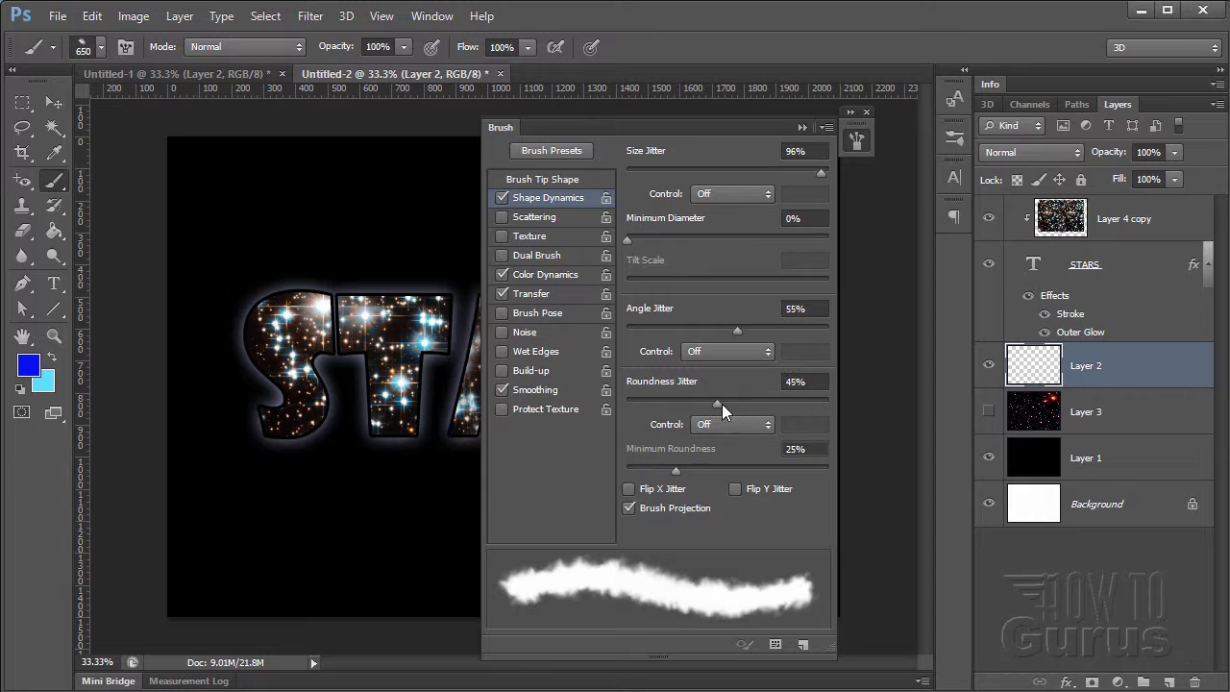
{"action": "left_click_drag", "start_coordinate": [740, 330], "coordinate": [724, 328]}
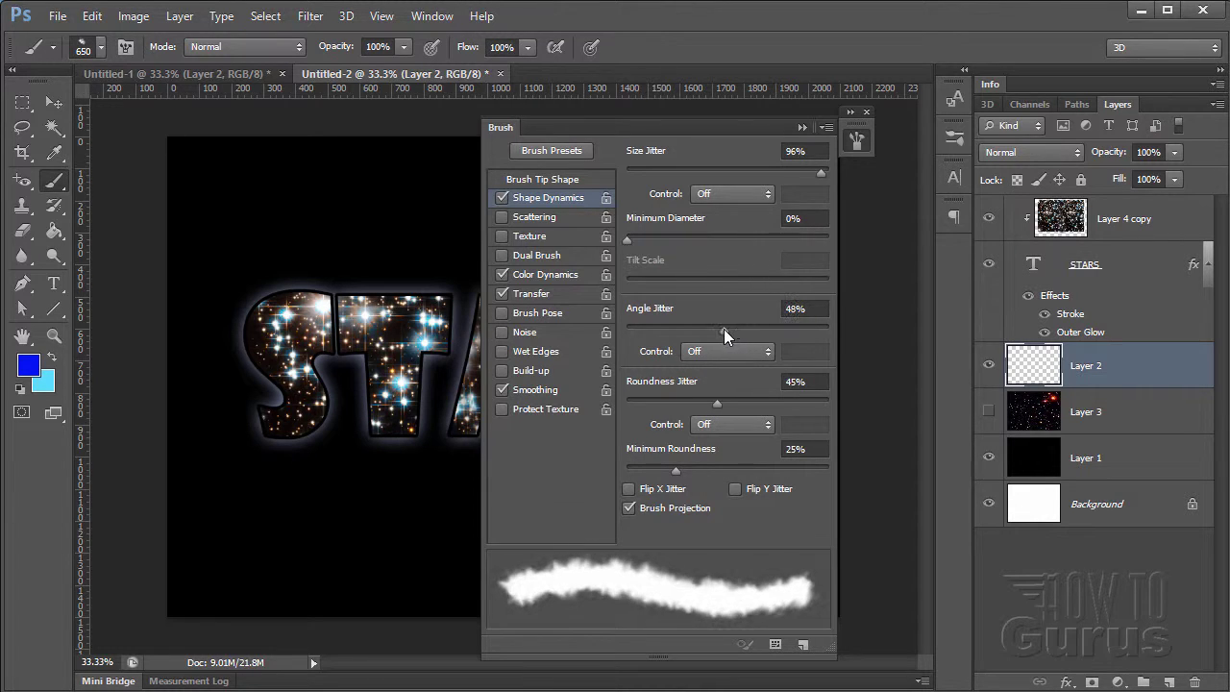
Step: Paint test blue cloud strokes above and around the S, then undo every stroke
{"action": "left_click", "coordinate": [344, 252]}
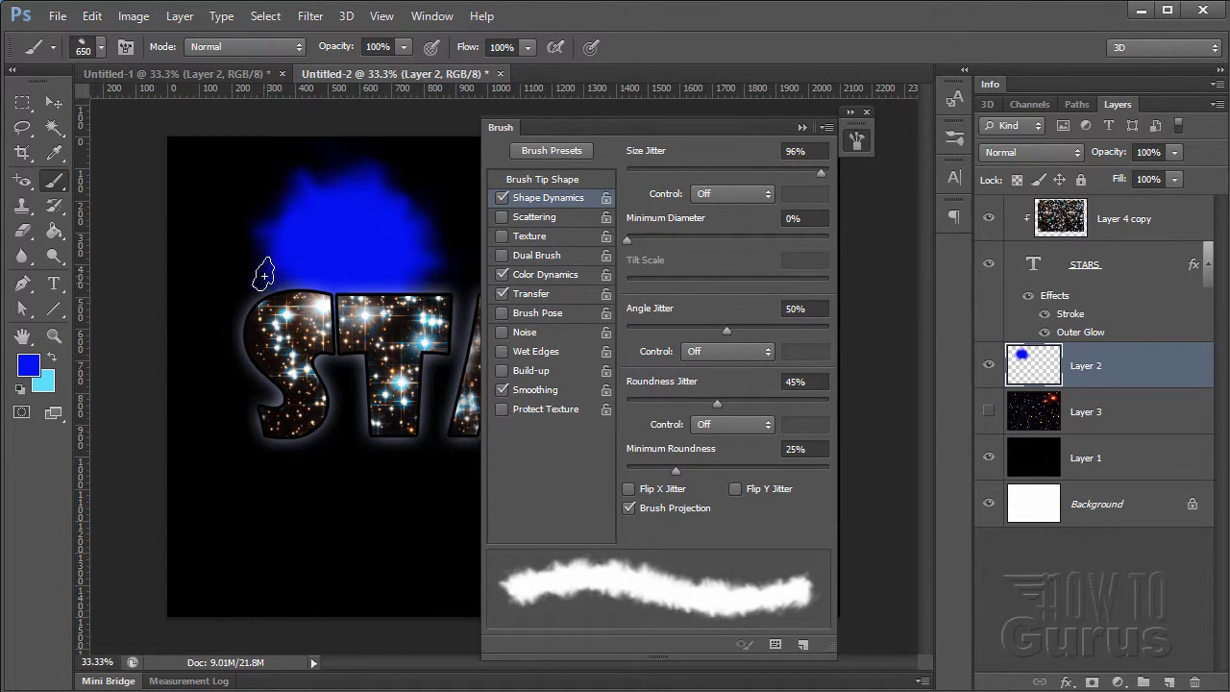
{"action": "mouse_move", "coordinate": [263, 274]}
{"action": "left_mouse_down"}
{"action": "mouse_move", "coordinate": [243, 320]}
{"action": "mouse_move", "coordinate": [262, 461]}
{"action": "mouse_move", "coordinate": [302, 479]}
{"action": "mouse_move", "coordinate": [365, 478]}
{"action": "mouse_move", "coordinate": [359, 429]}
{"action": "mouse_move", "coordinate": [398, 361]}
{"action": "left_mouse_up"}
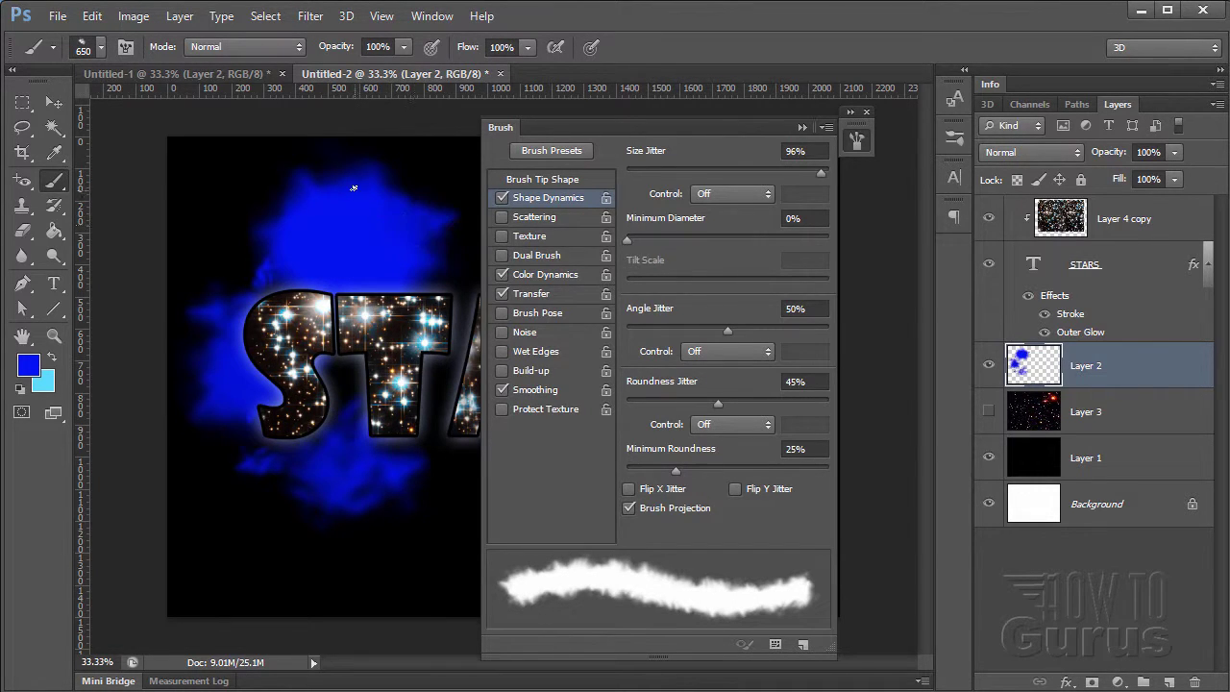
{"action": "left_click_drag", "start_coordinate": [293, 197], "coordinate": [251, 239]}
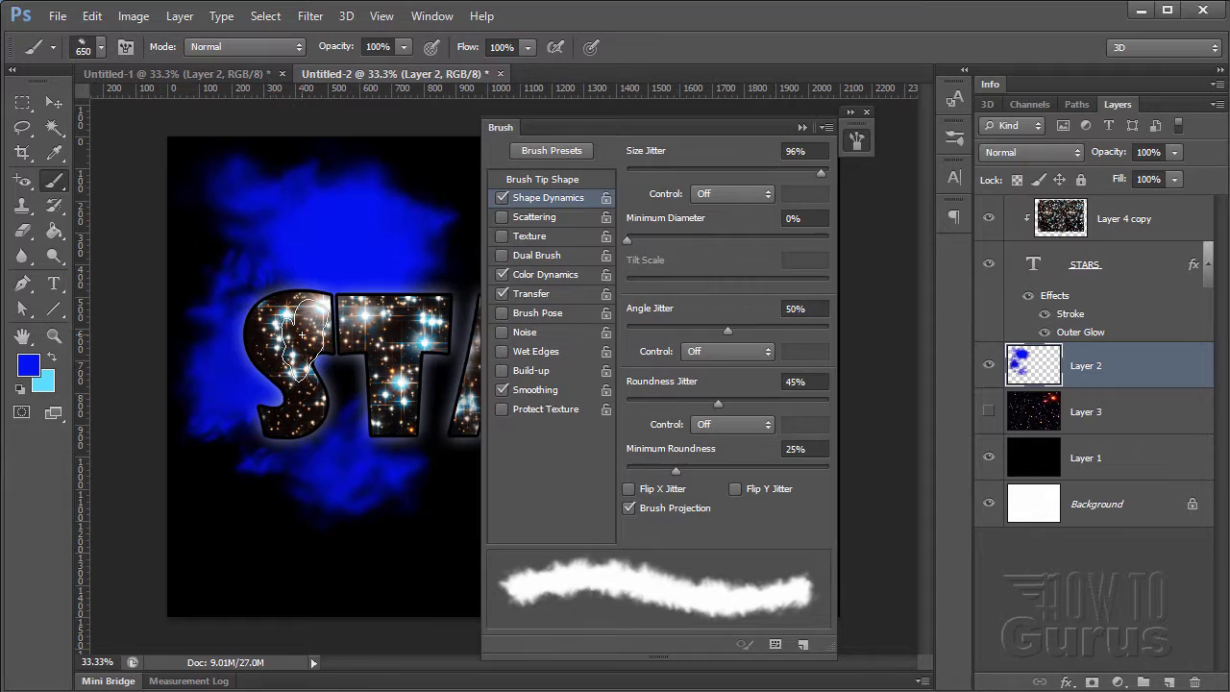
{"action": "key", "text": "ctrl+alt+z"}
{"action": "key", "text": "ctrl+alt+z"}
{"action": "key", "text": "ctrl+alt+z"}
{"action": "key", "text": "ctrl+alt+z"}
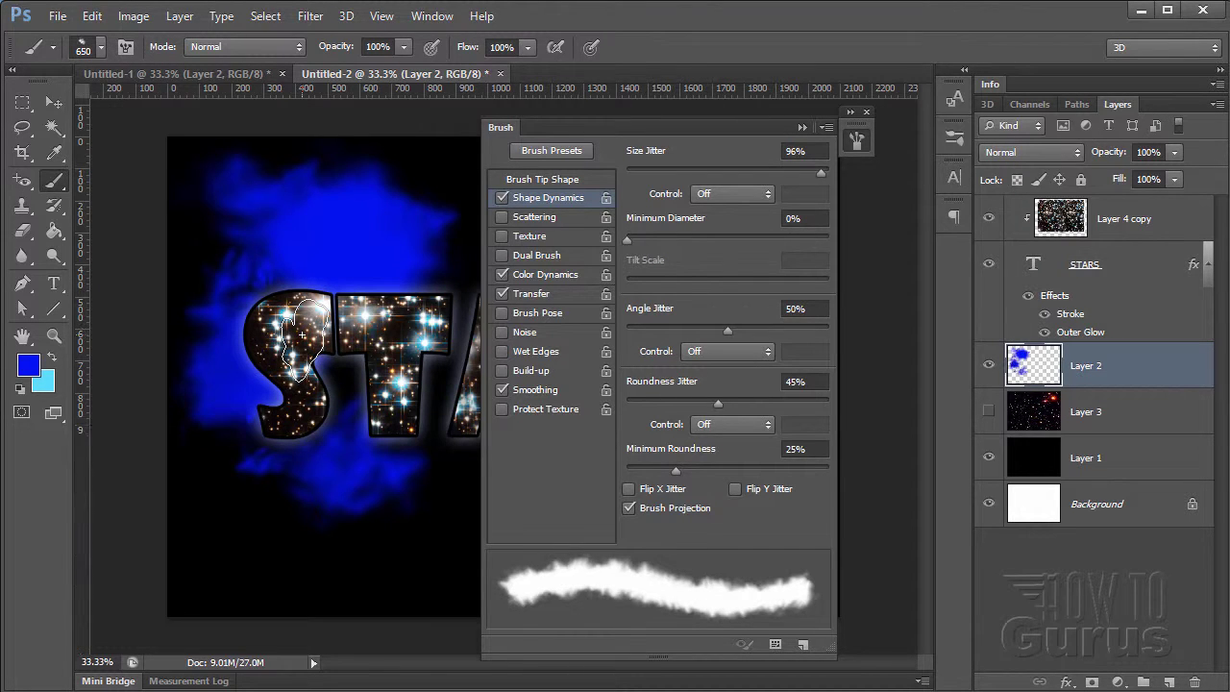
{"action": "key", "text": "ctrl+alt+z"}
{"action": "key", "text": "ctrl+alt+z"}
{"action": "key", "text": "ctrl+alt+z"}
{"action": "key", "text": "ctrl+alt+z"}
{"action": "key", "text": "ctrl+alt+z"}
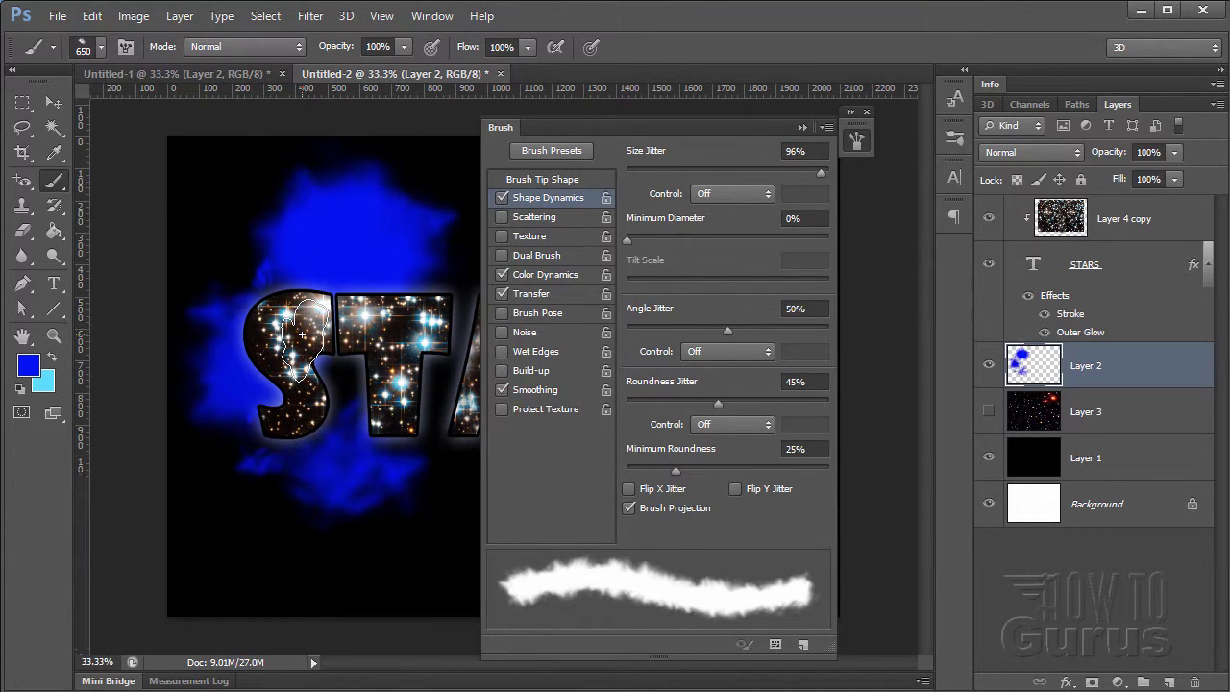
{"action": "key", "text": "ctrl+alt+z"}
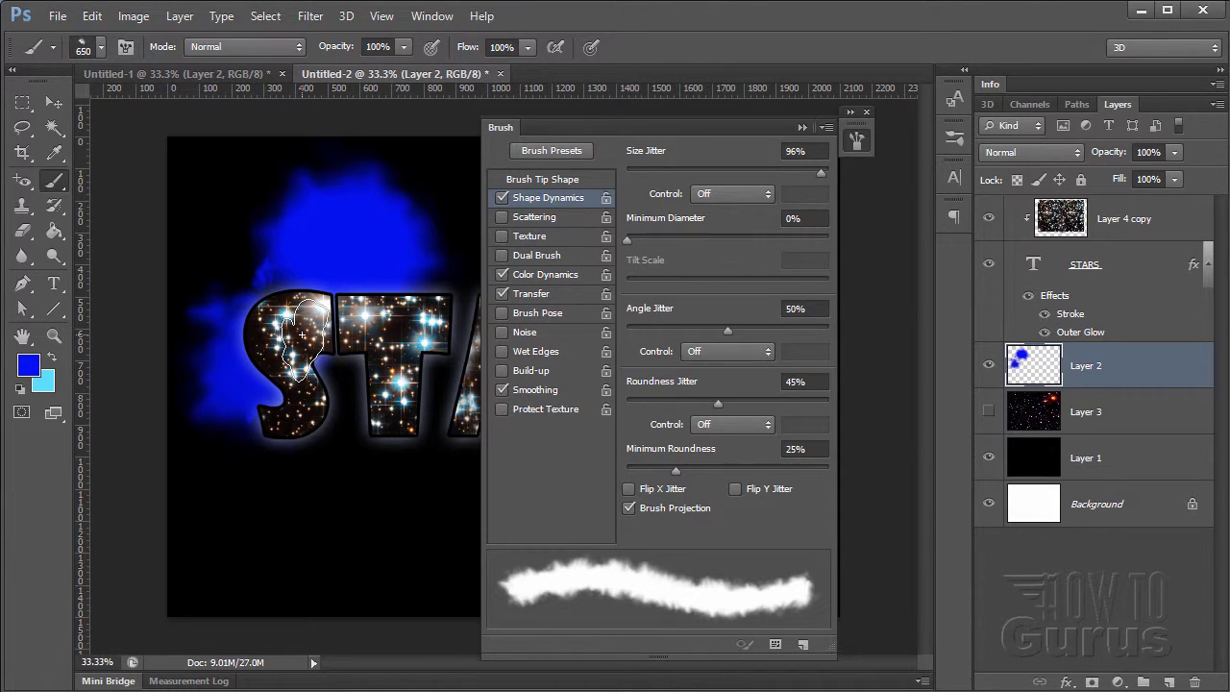
{"action": "key", "text": "ctrl+alt+z"}
{"action": "key", "text": "ctrl+alt+z"}
{"action": "key", "text": "ctrl+alt+z"}
{"action": "key", "text": "ctrl+alt+z"}
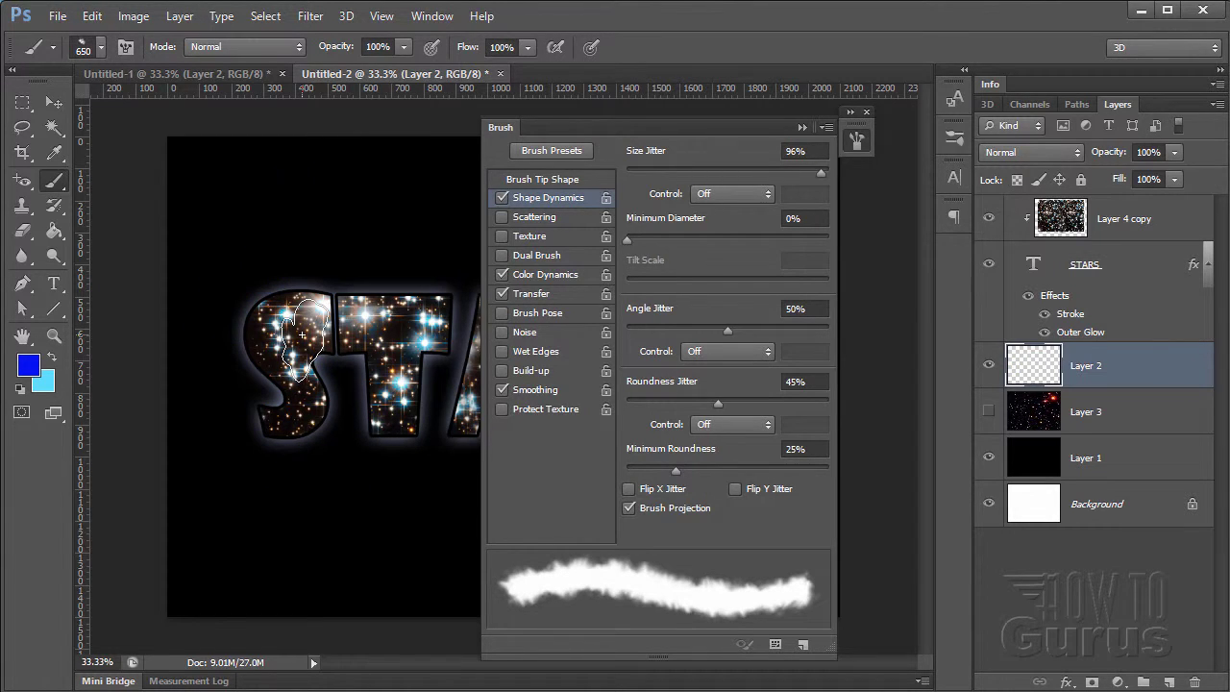
Step: Enable Color Dynamics with 50% foreground/background jitter and add hue jitter
{"action": "left_click", "coordinate": [566, 274]}
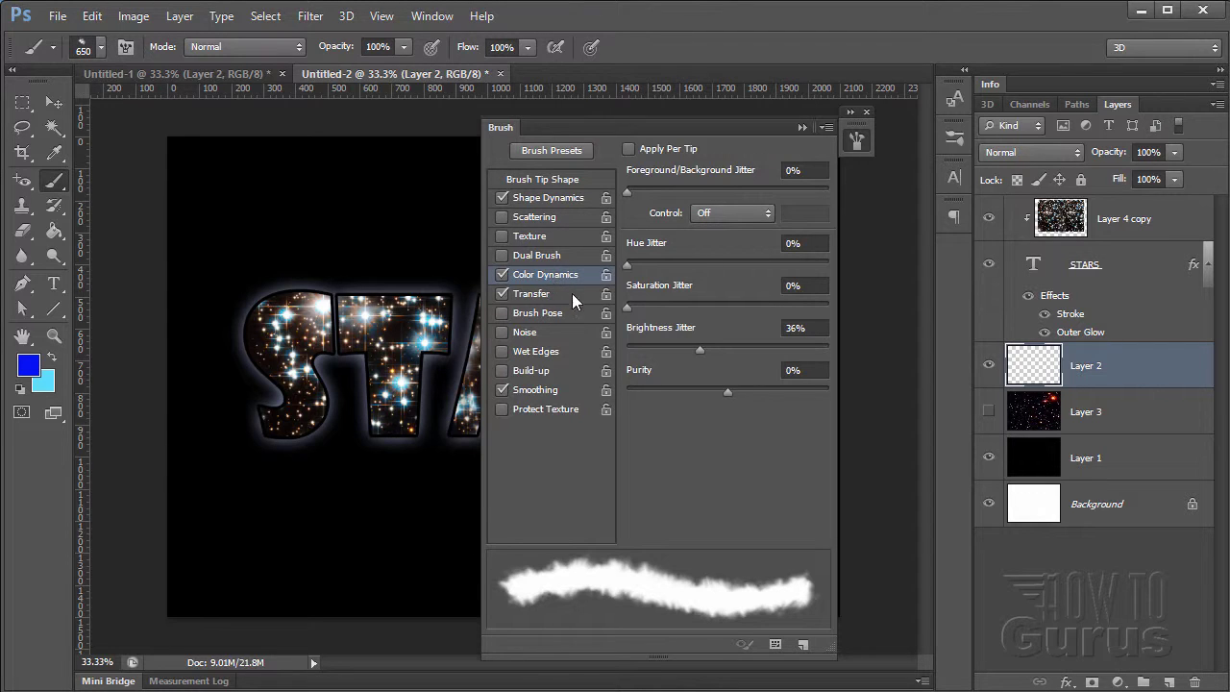
{"action": "left_click", "coordinate": [718, 188]}
{"action": "left_click_drag", "start_coordinate": [723, 192], "coordinate": [728, 189]}
{"action": "left_click", "coordinate": [713, 262]}
Step: Test-paint colour-varied strokes above STARS, lower hue jitter to 12%, then undo the strokes
{"action": "mouse_move", "coordinate": [317, 221]}
{"action": "left_mouse_down"}
{"action": "mouse_move", "coordinate": [371, 246]}
{"action": "mouse_move", "coordinate": [349, 291]}
{"action": "mouse_move", "coordinate": [278, 286]}
{"action": "mouse_move", "coordinate": [276, 302]}
{"action": "mouse_move", "coordinate": [247, 309]}
{"action": "mouse_move", "coordinate": [232, 276]}
{"action": "mouse_move", "coordinate": [252, 375]}
{"action": "mouse_move", "coordinate": [291, 385]}
{"action": "mouse_move", "coordinate": [404, 250]}
{"action": "left_mouse_up"}
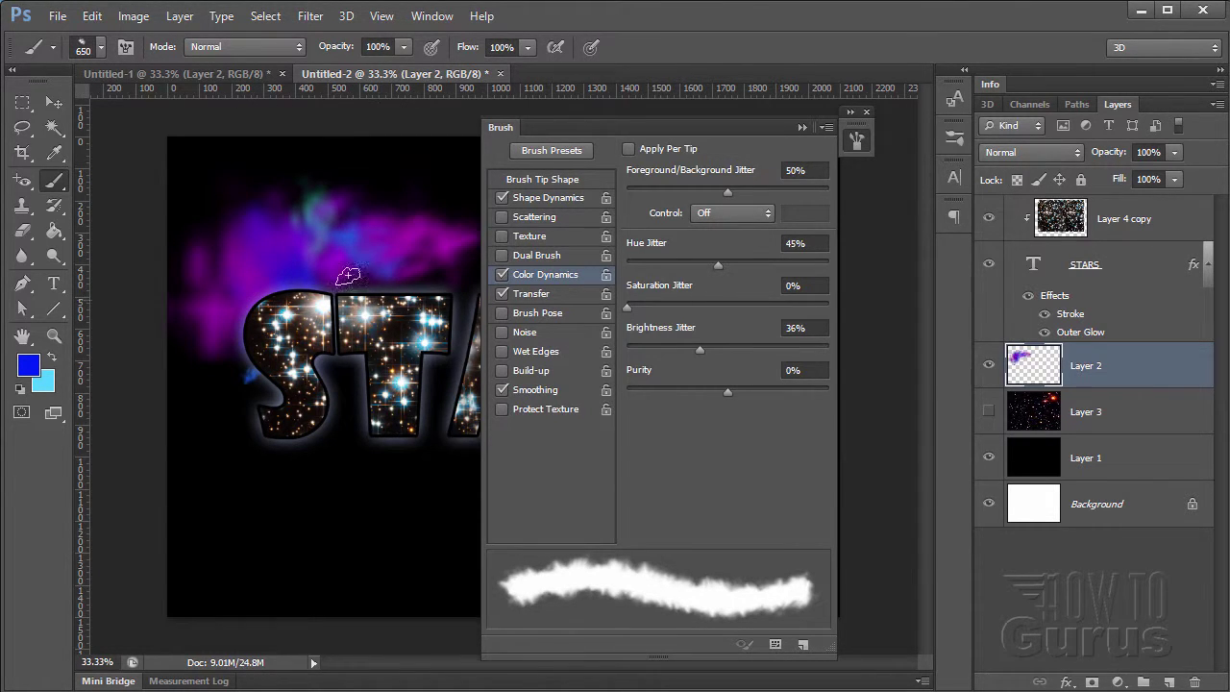
{"action": "mouse_move", "coordinate": [329, 179]}
{"action": "left_mouse_down"}
{"action": "mouse_move", "coordinate": [390, 223]}
{"action": "mouse_move", "coordinate": [368, 246]}
{"action": "mouse_move", "coordinate": [401, 173]}
{"action": "mouse_move", "coordinate": [288, 294]}
{"action": "mouse_move", "coordinate": [340, 216]}
{"action": "left_mouse_up"}
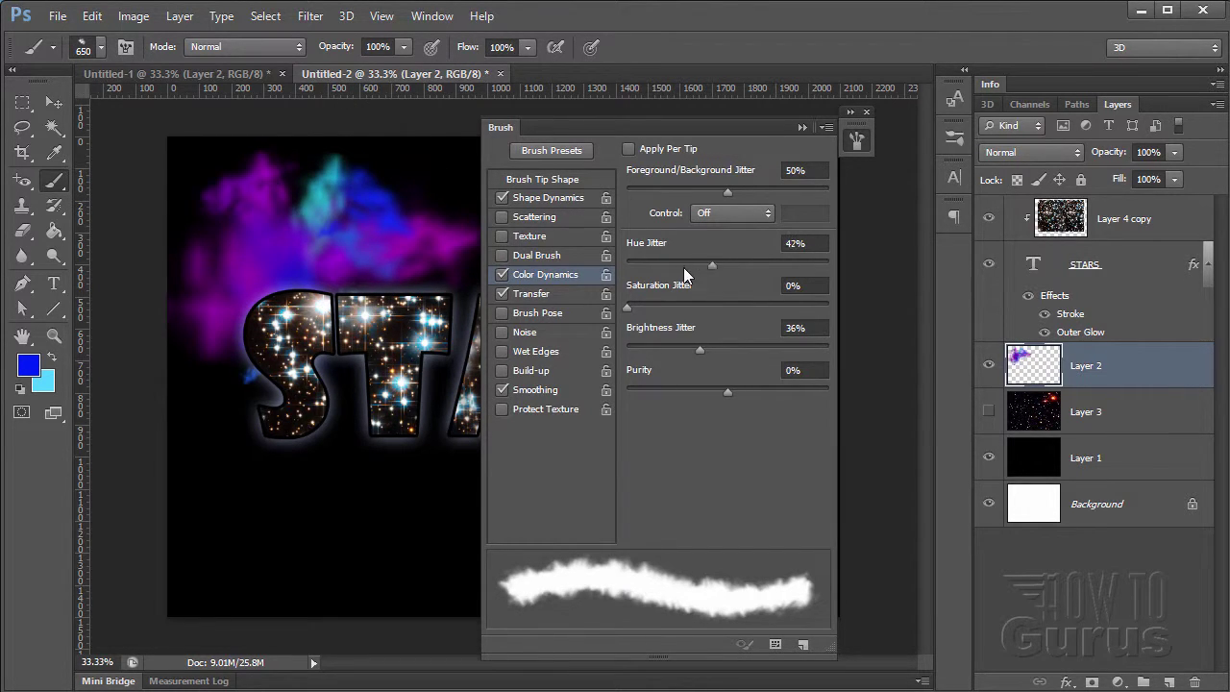
{"action": "left_click_drag", "start_coordinate": [718, 266], "coordinate": [657, 265]}
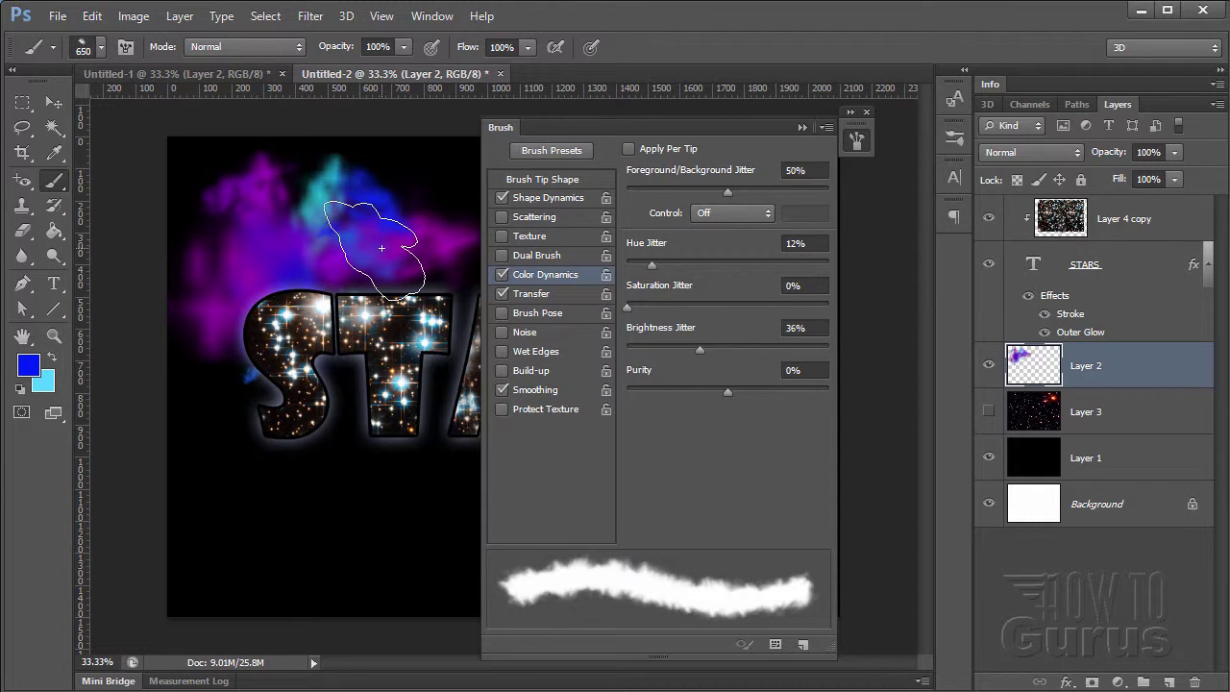
{"action": "key", "text": "ctrl+alt+z"}
{"action": "key", "text": "ctrl+alt+z"}
{"action": "key", "text": "ctrl+alt+z"}
{"action": "key", "text": "ctrl+alt+z"}
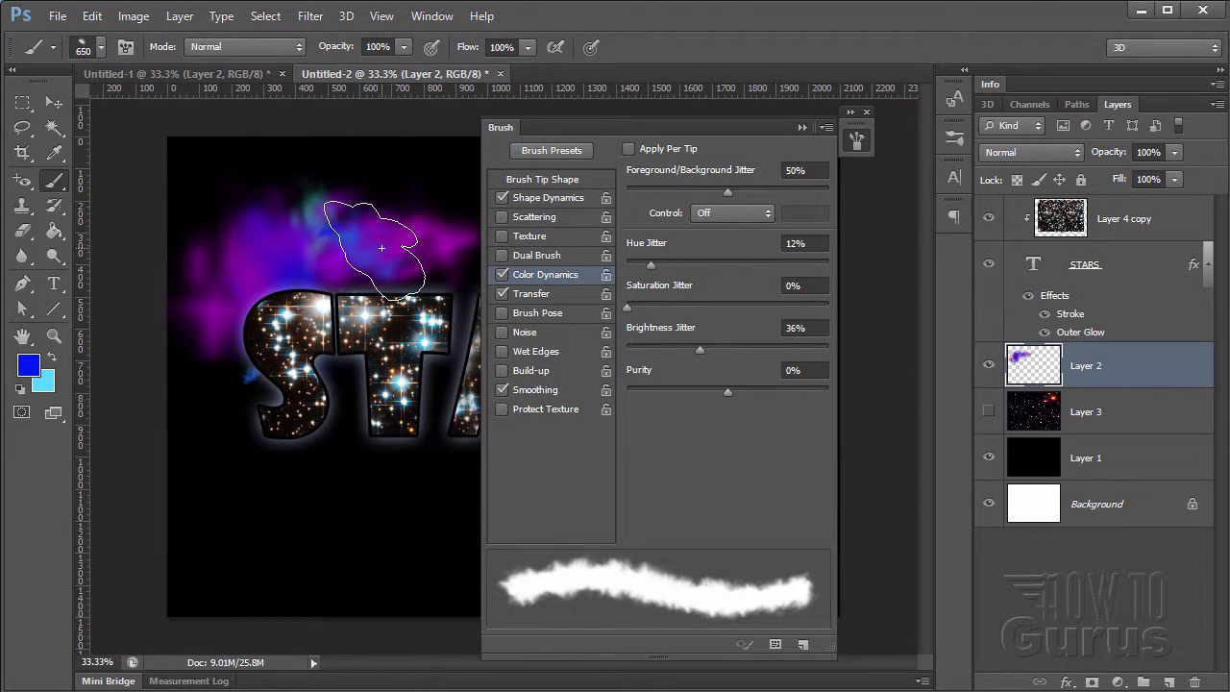
{"action": "key", "text": "ctrl+alt+z"}
{"action": "key", "text": "ctrl+alt+z"}
{"action": "key", "text": "ctrl+alt+z"}
{"action": "key", "text": "ctrl+alt+z"}
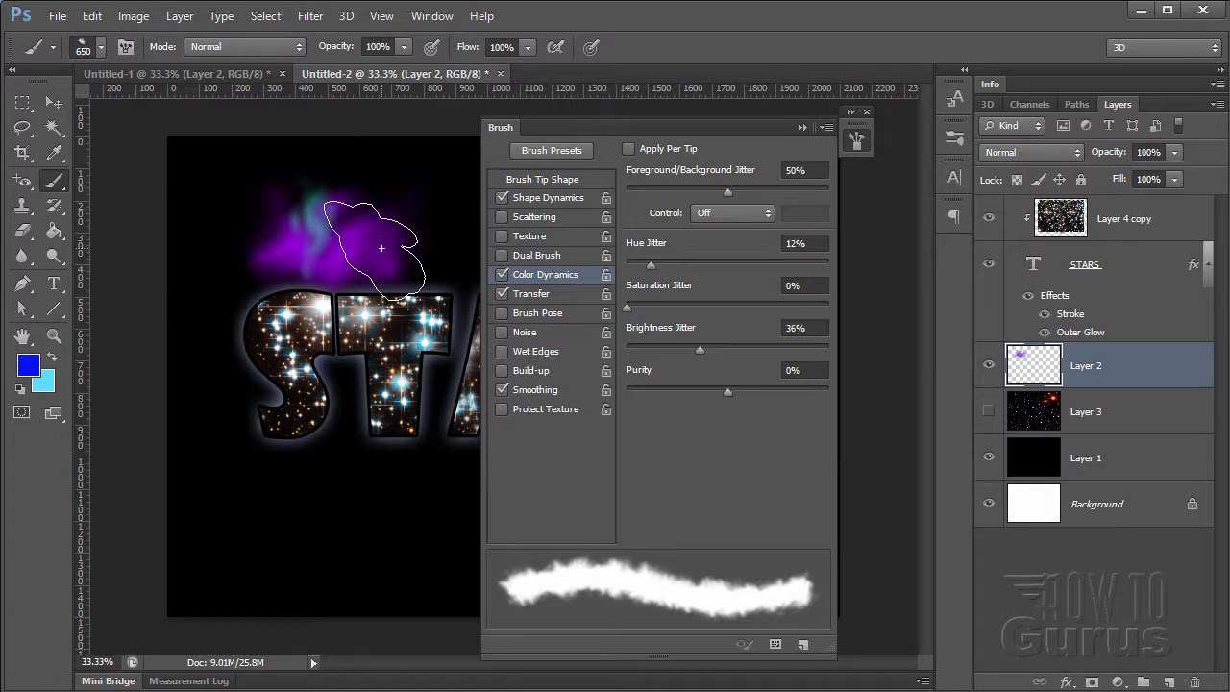
{"action": "key", "text": "ctrl+alt+z"}
{"action": "key", "text": "ctrl+alt+z"}
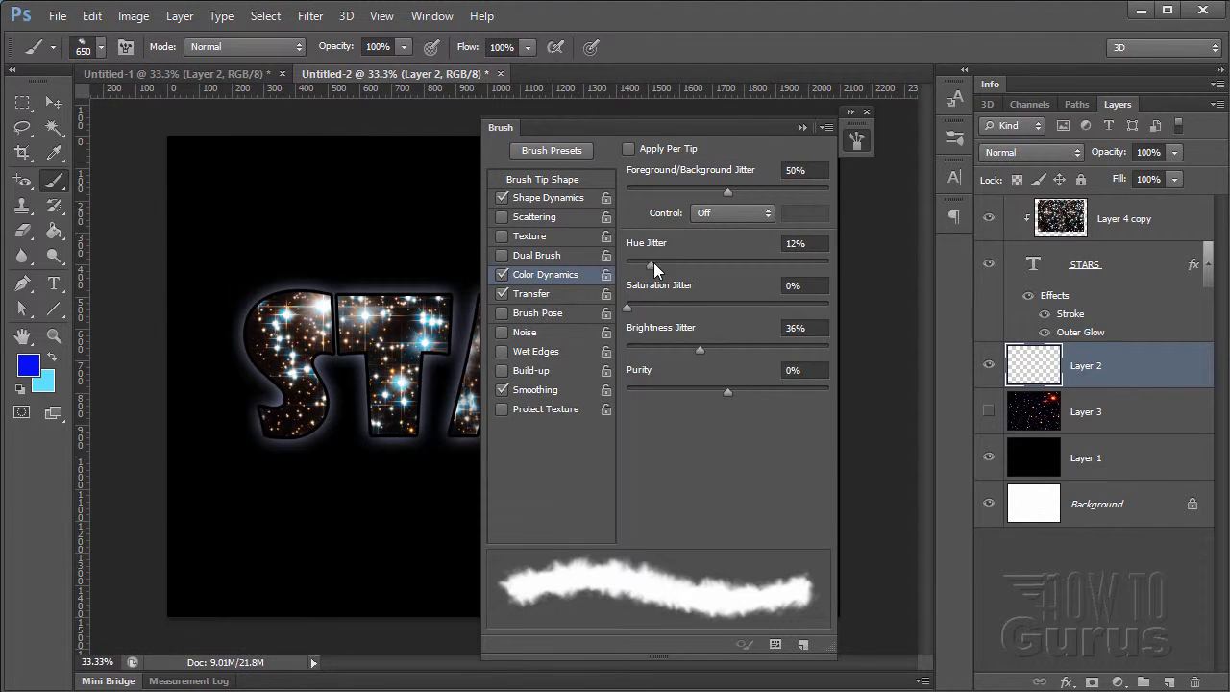
Step: Add 40% saturation jitter and 45% Transfer opacity jitter, then review the brush settings
{"action": "left_click", "coordinate": [708, 305]}
{"action": "left_click", "coordinate": [555, 293]}
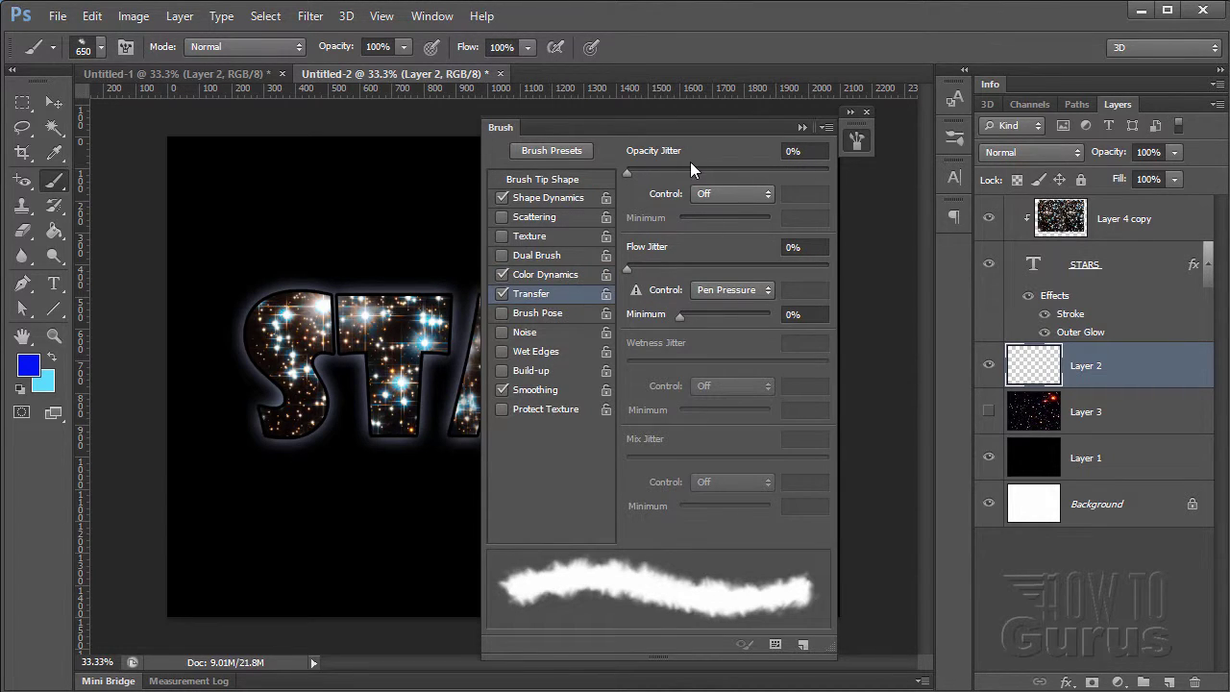
{"action": "left_click_drag", "start_coordinate": [691, 169], "coordinate": [710, 174]}
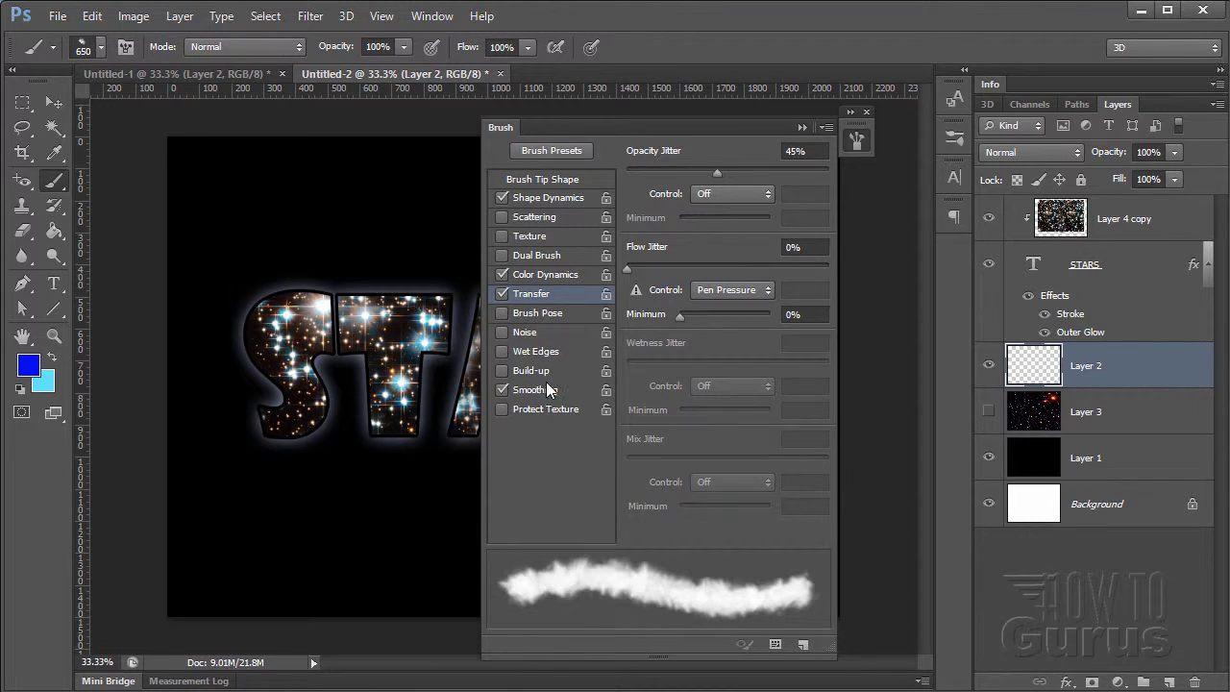
{"action": "left_click", "coordinate": [554, 199]}
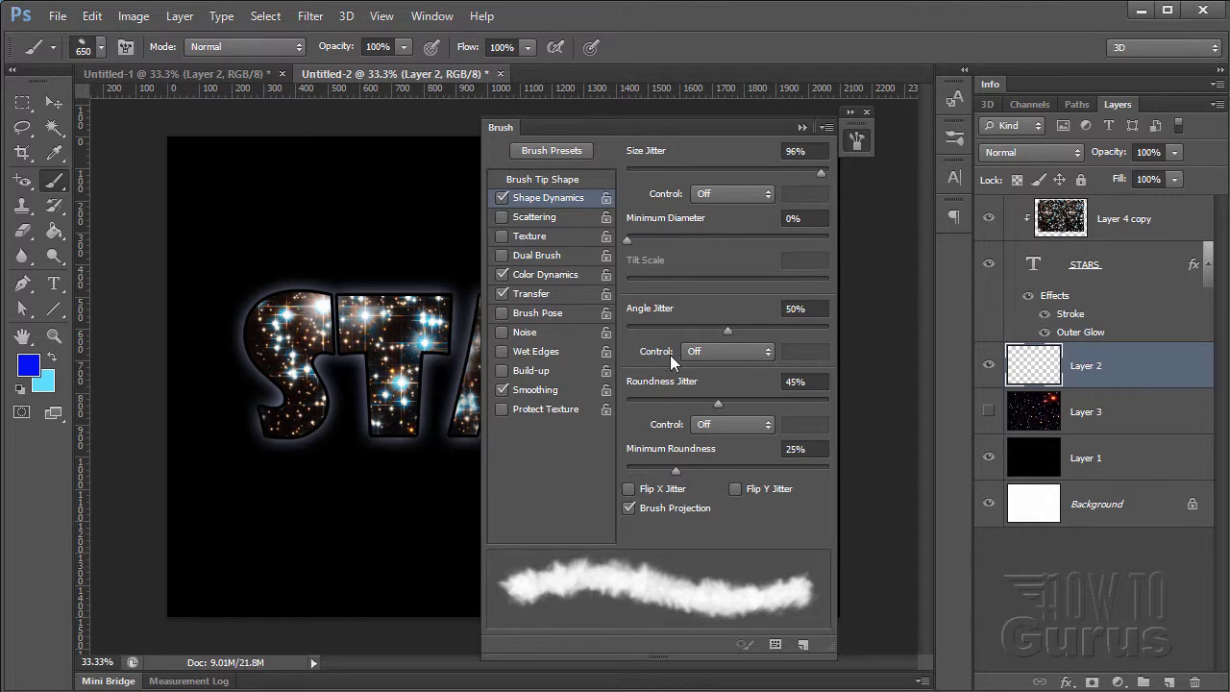
{"action": "left_click", "coordinate": [548, 275]}
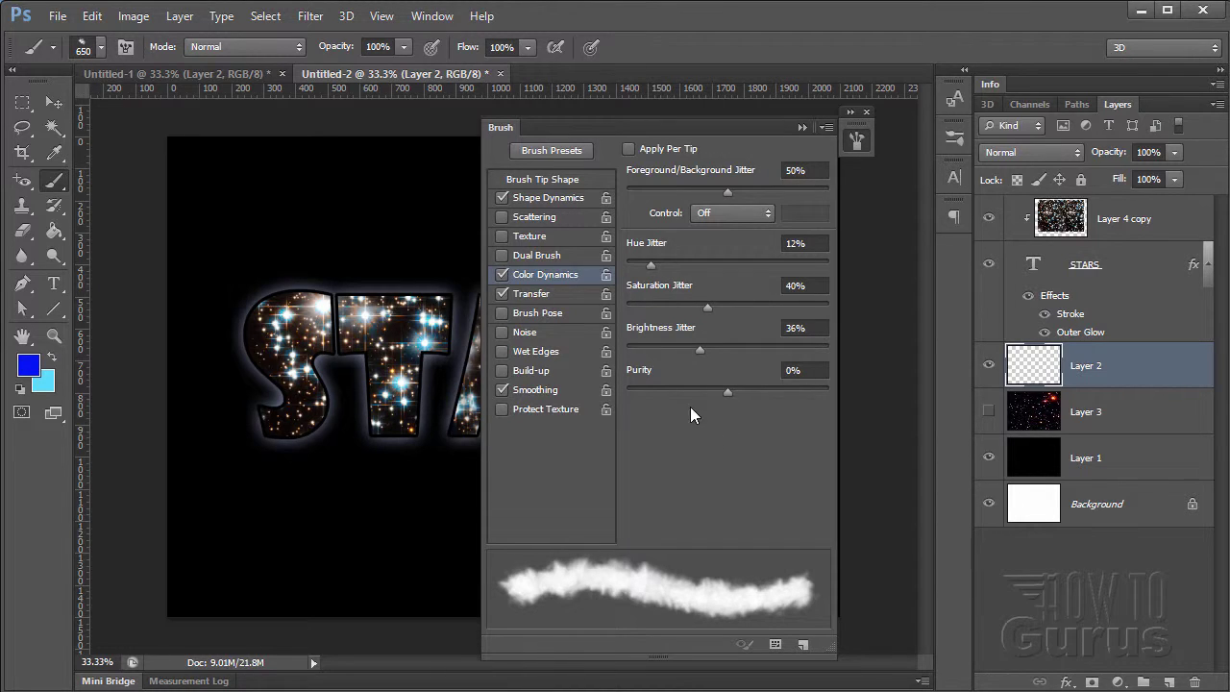
{"action": "left_click", "coordinate": [561, 296]}
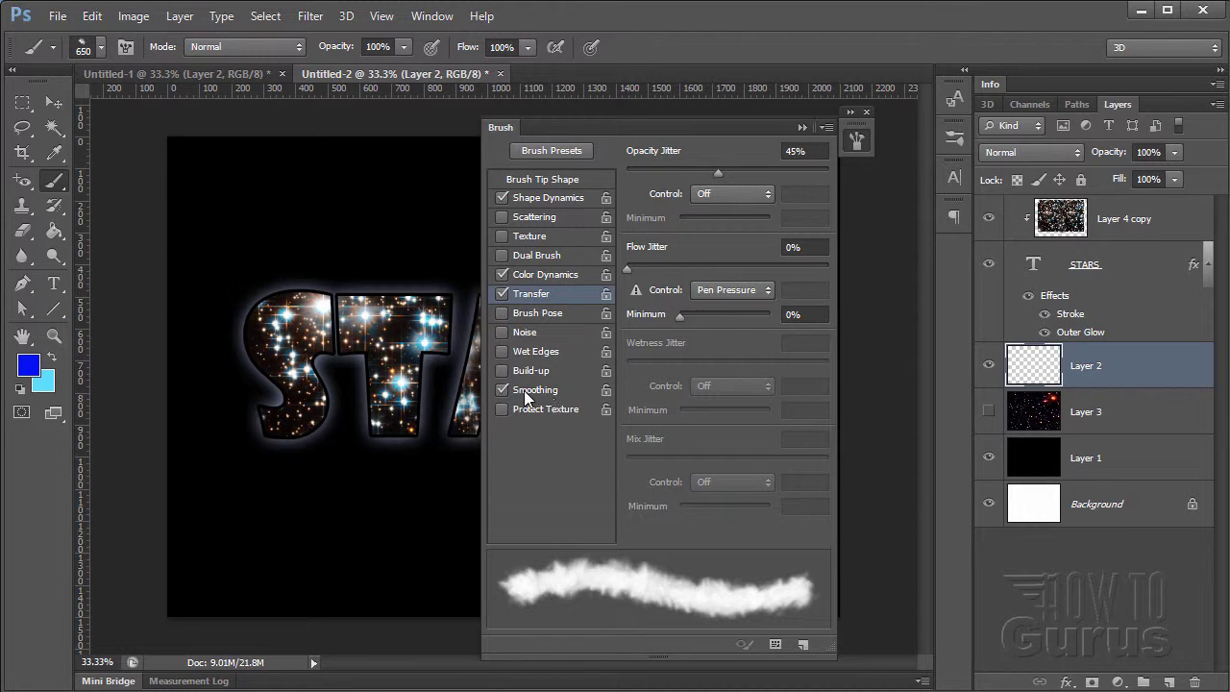
Step: Paint blue clouds around the A, R and S on Layer 2, plus a light cyan cloud under A and R
{"action": "left_click", "coordinate": [802, 127]}
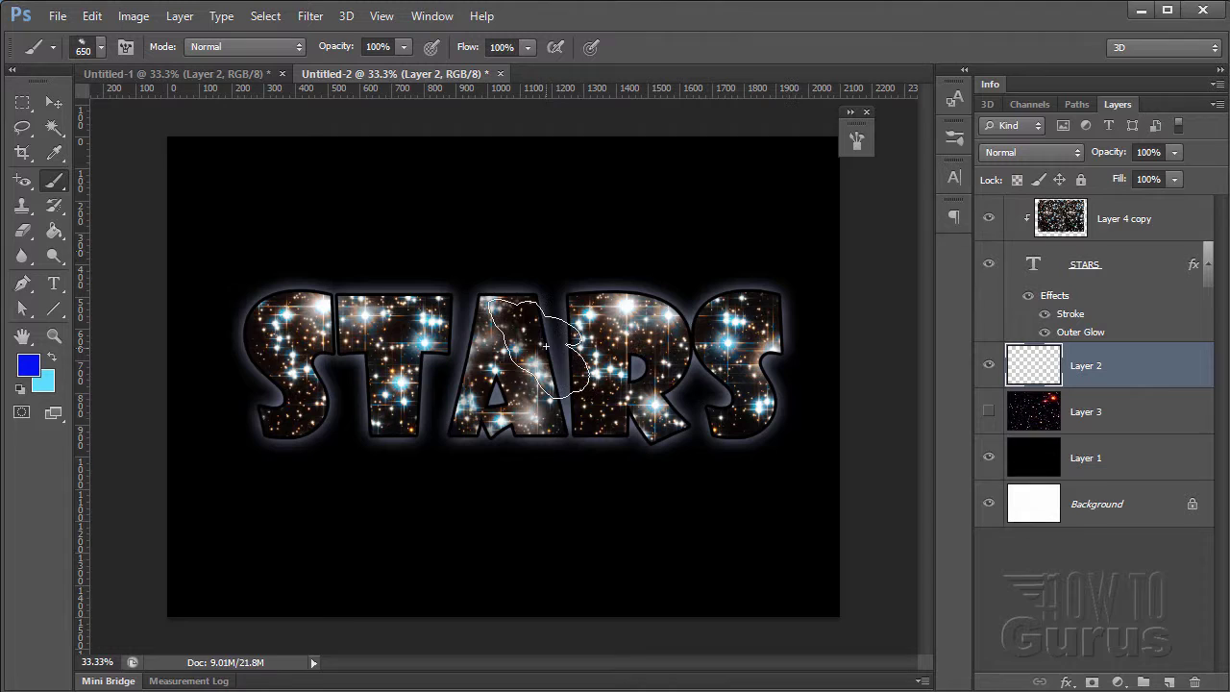
{"action": "mouse_move", "coordinate": [577, 317]}
{"action": "left_mouse_down"}
{"action": "mouse_move", "coordinate": [486, 373]}
{"action": "mouse_move", "coordinate": [447, 368]}
{"action": "mouse_move", "coordinate": [441, 287]}
{"action": "mouse_move", "coordinate": [380, 300]}
{"action": "mouse_move", "coordinate": [347, 327]}
{"action": "mouse_move", "coordinate": [332, 375]}
{"action": "mouse_move", "coordinate": [360, 423]}
{"action": "mouse_move", "coordinate": [360, 466]}
{"action": "mouse_move", "coordinate": [294, 513]}
{"action": "left_mouse_up"}
{"action": "left_click", "coordinate": [519, 463]}
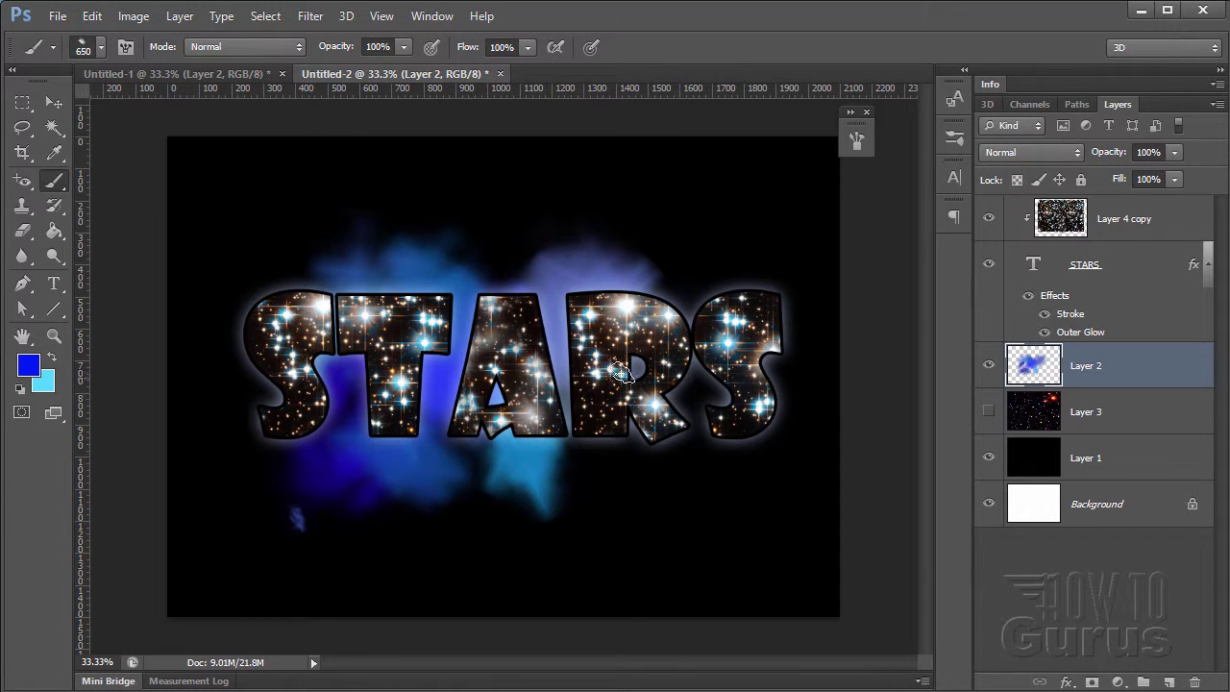
{"action": "mouse_move", "coordinate": [714, 240]}
{"action": "left_mouse_down"}
{"action": "mouse_move", "coordinate": [730, 195]}
{"action": "mouse_move", "coordinate": [727, 269]}
{"action": "mouse_move", "coordinate": [520, 255]}
{"action": "mouse_move", "coordinate": [488, 224]}
{"action": "mouse_move", "coordinate": [348, 235]}
{"action": "mouse_move", "coordinate": [245, 311]}
{"action": "mouse_move", "coordinate": [234, 453]}
{"action": "mouse_move", "coordinate": [188, 499]}
{"action": "mouse_move", "coordinate": [434, 468]}
{"action": "left_mouse_up"}
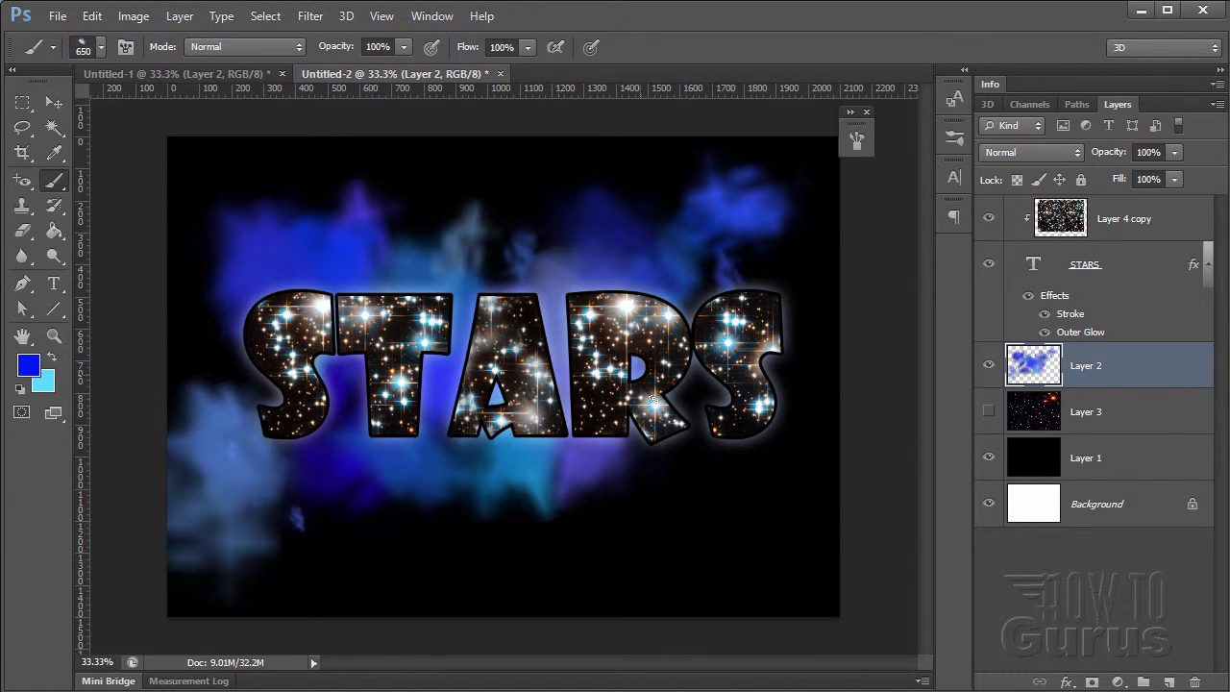
{"action": "mouse_move", "coordinate": [692, 421]}
{"action": "left_mouse_down"}
{"action": "mouse_move", "coordinate": [708, 482]}
{"action": "mouse_move", "coordinate": [738, 496]}
{"action": "mouse_move", "coordinate": [652, 492]}
{"action": "mouse_move", "coordinate": [609, 527]}
{"action": "left_mouse_up"}
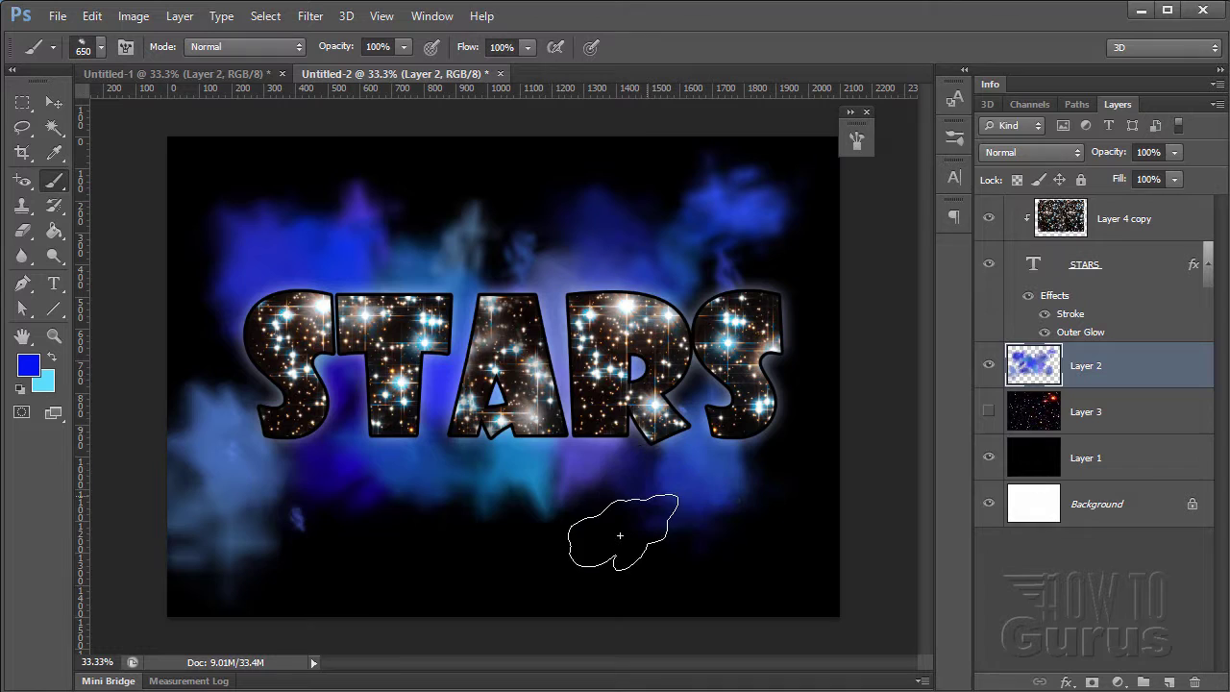
{"action": "left_click_drag", "start_coordinate": [745, 312], "coordinate": [824, 241]}
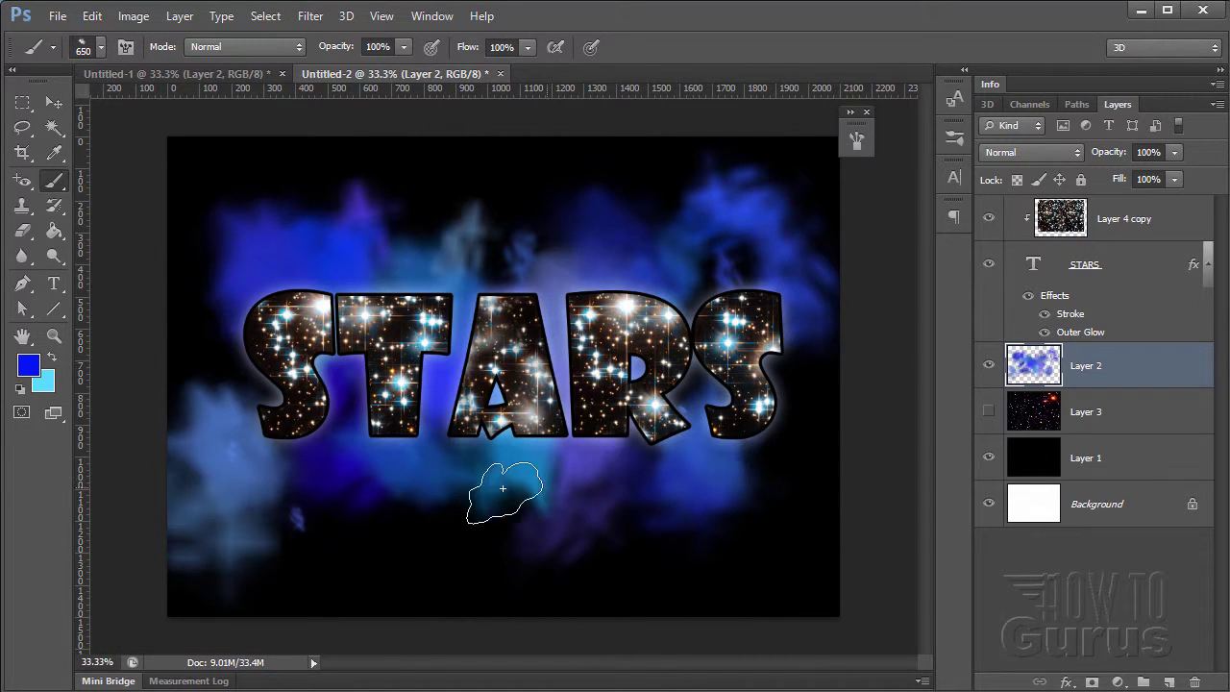
{"action": "mouse_move", "coordinate": [563, 261]}
{"action": "left_mouse_down"}
{"action": "mouse_move", "coordinate": [709, 283]}
{"action": "mouse_move", "coordinate": [615, 239]}
{"action": "left_mouse_up"}
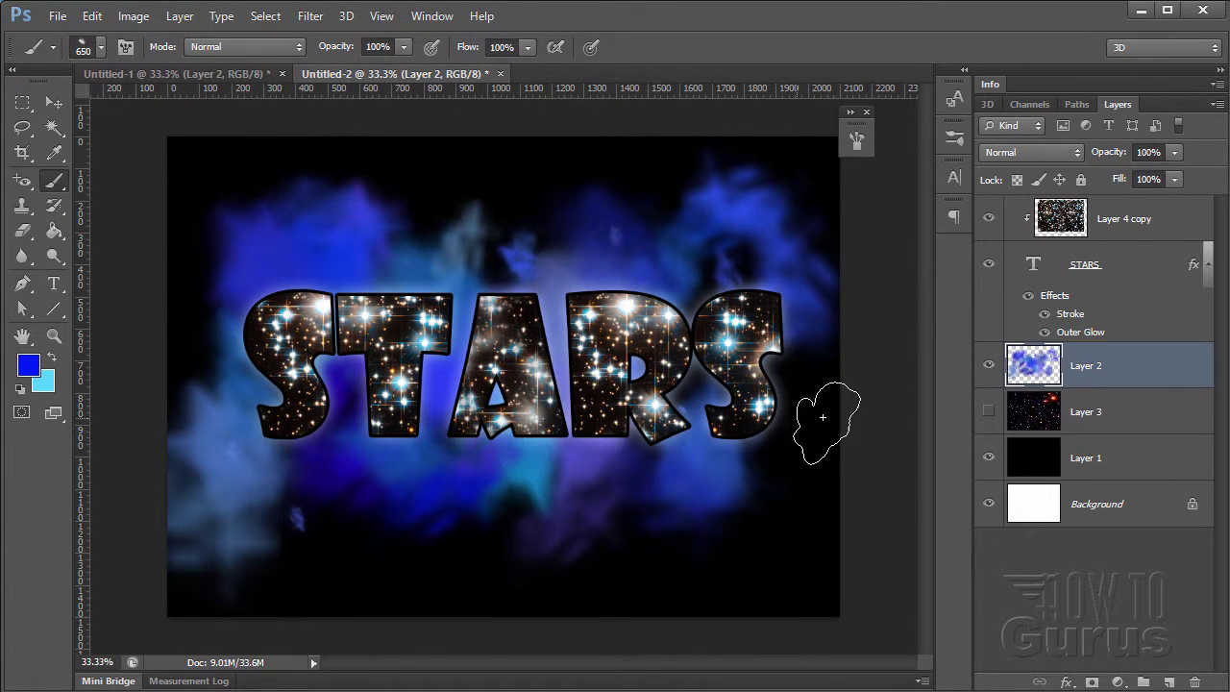
Step: Make the star-field Layer 3 visible
{"action": "left_click", "coordinate": [991, 412]}
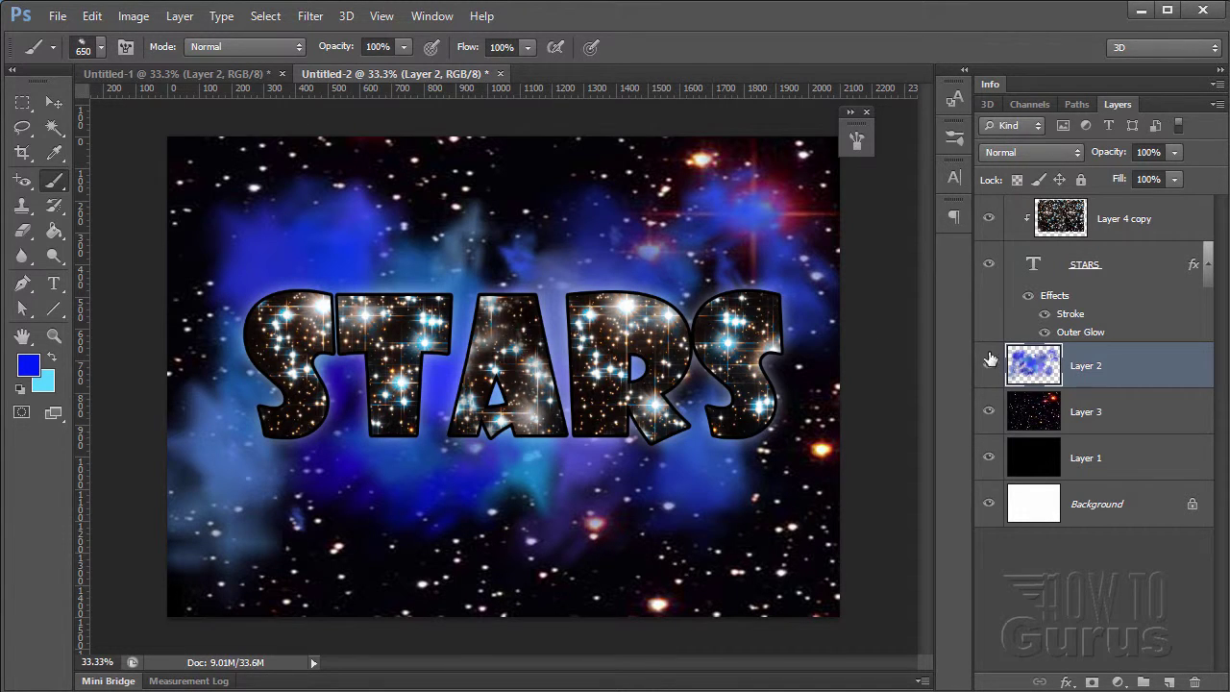
Step: Open the Filter Gallery with only Fresco, and zoom the preview out to 25%
{"action": "left_click", "coordinate": [311, 18]}
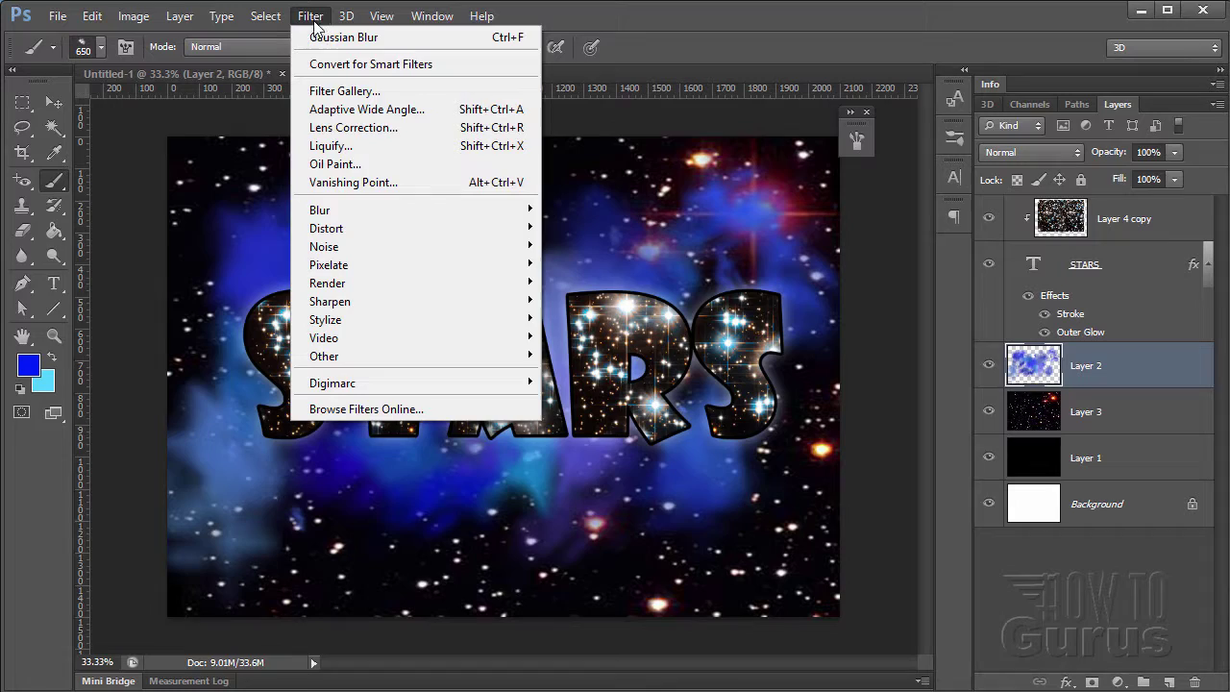
{"action": "left_click", "coordinate": [335, 90]}
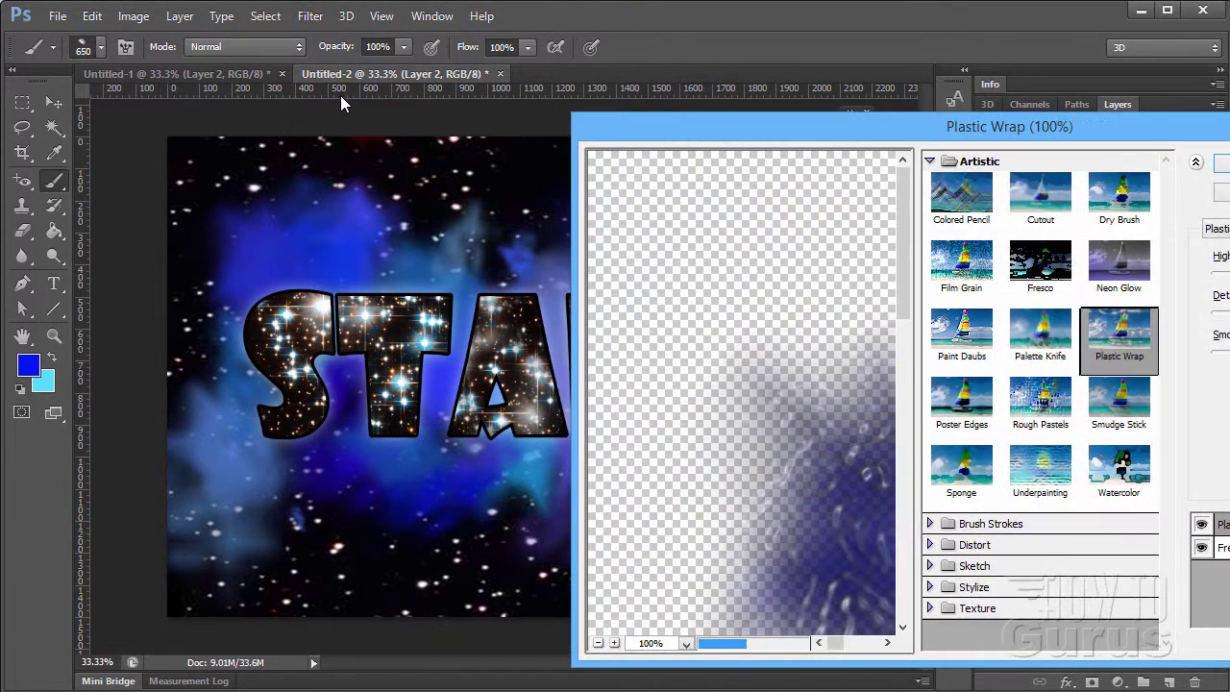
{"action": "left_click_drag", "start_coordinate": [956, 134], "coordinate": [804, 119]}
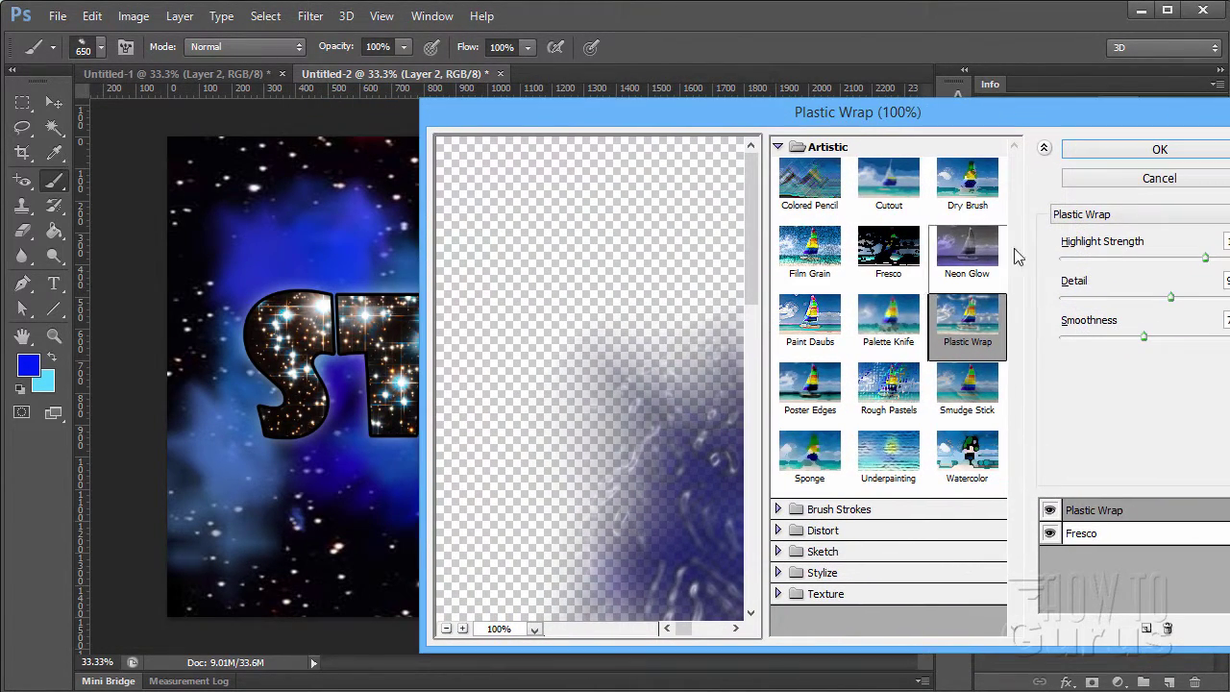
{"action": "left_click", "coordinate": [1168, 627]}
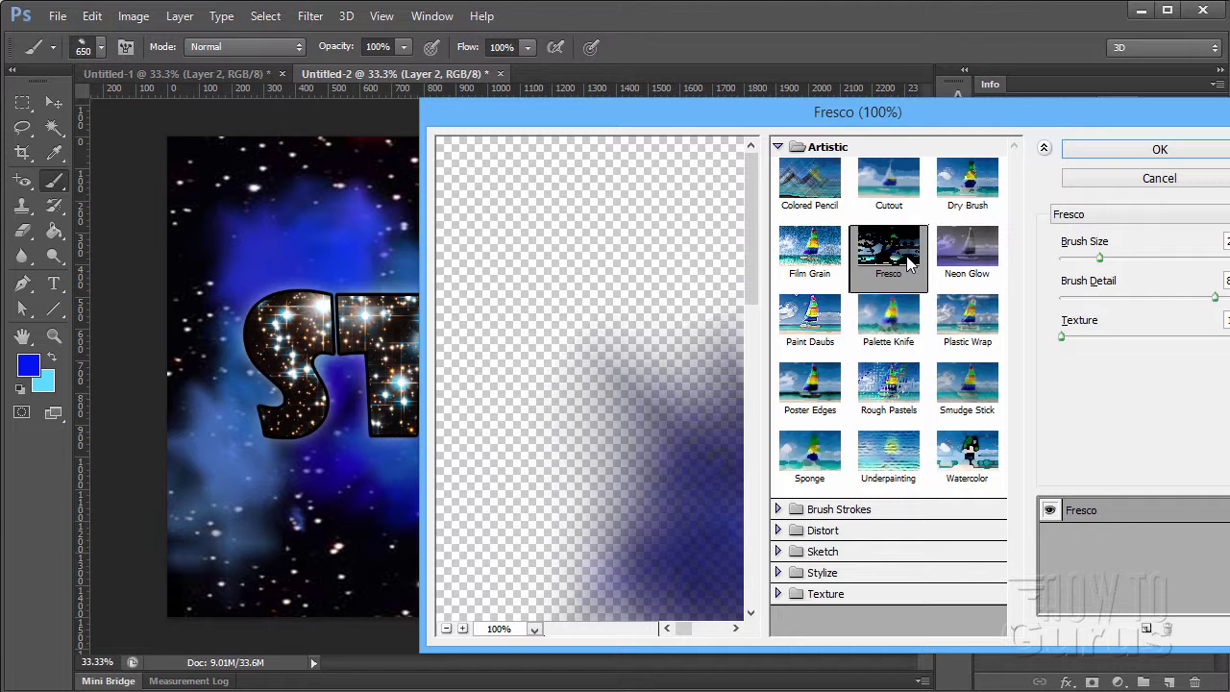
{"action": "left_click", "coordinate": [445, 630]}
{"action": "left_click", "coordinate": [447, 629]}
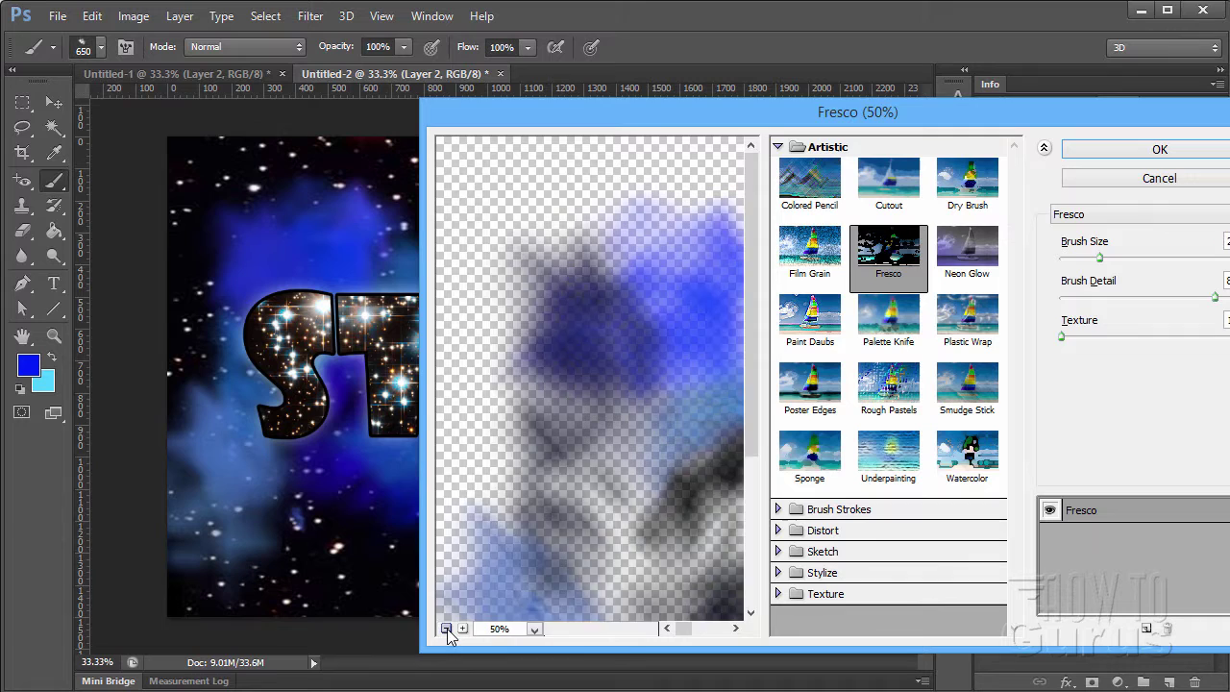
{"action": "left_click", "coordinate": [447, 629]}
{"action": "left_click", "coordinate": [447, 629]}
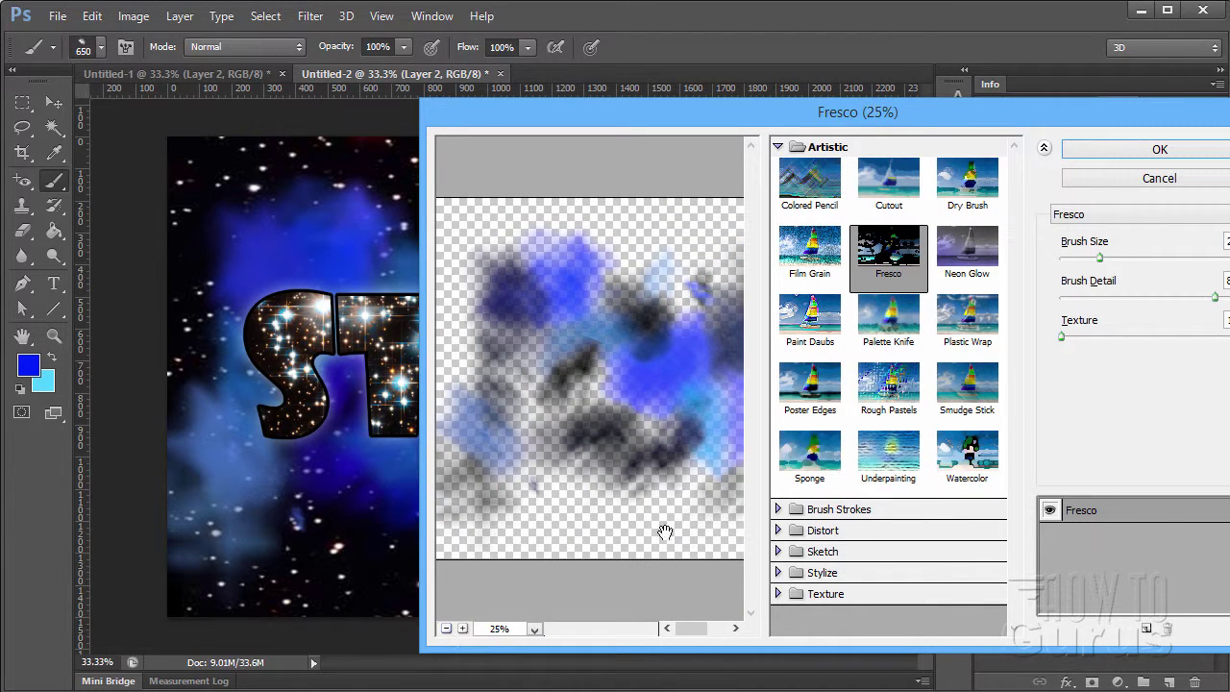
Step: Compare Fresco on and off, then stack a Plastic Wrap effect over a Fresco effect
{"action": "left_click", "coordinate": [1048, 512]}
{"action": "left_click", "coordinate": [1050, 511]}
{"action": "left_click", "coordinate": [1050, 512]}
{"action": "left_click", "coordinate": [1052, 510]}
{"action": "left_click", "coordinate": [970, 320]}
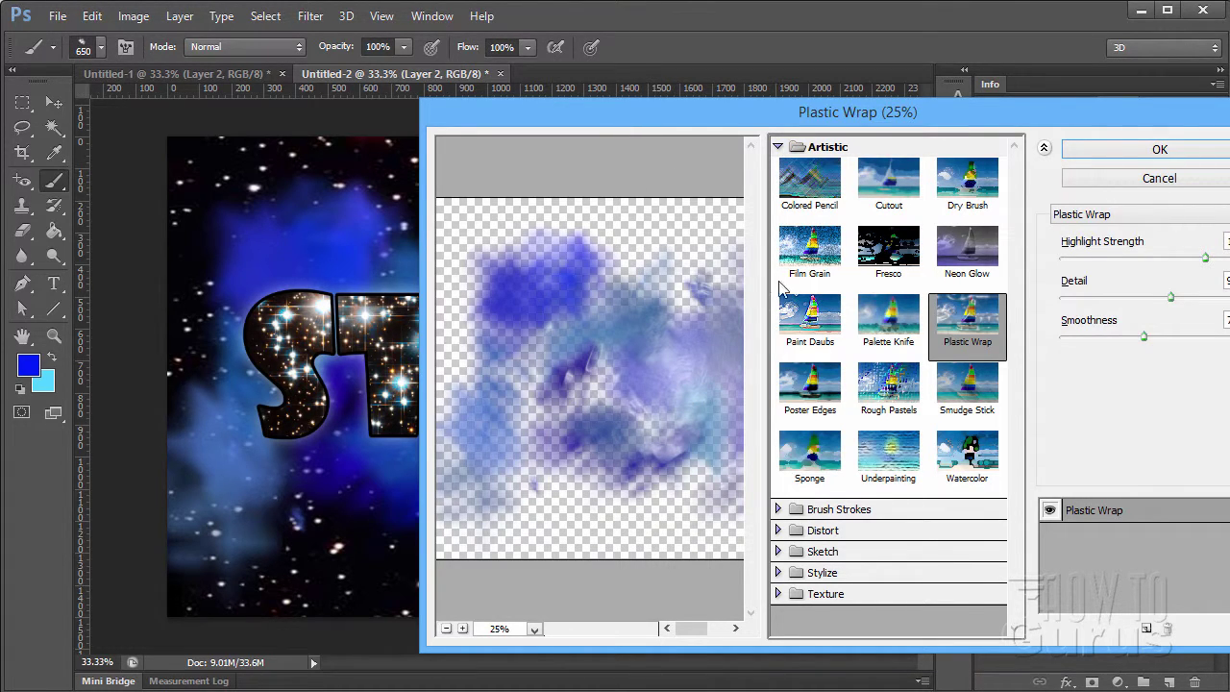
{"action": "left_click", "coordinate": [1146, 629]}
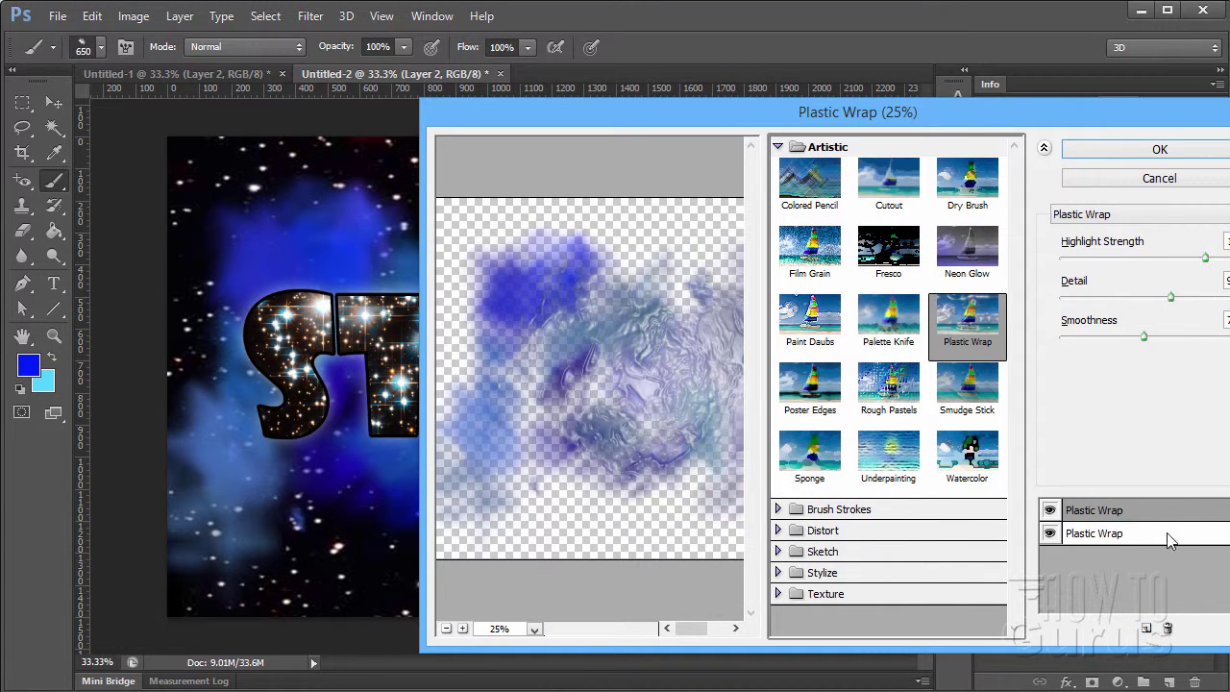
{"action": "left_click", "coordinate": [1142, 536]}
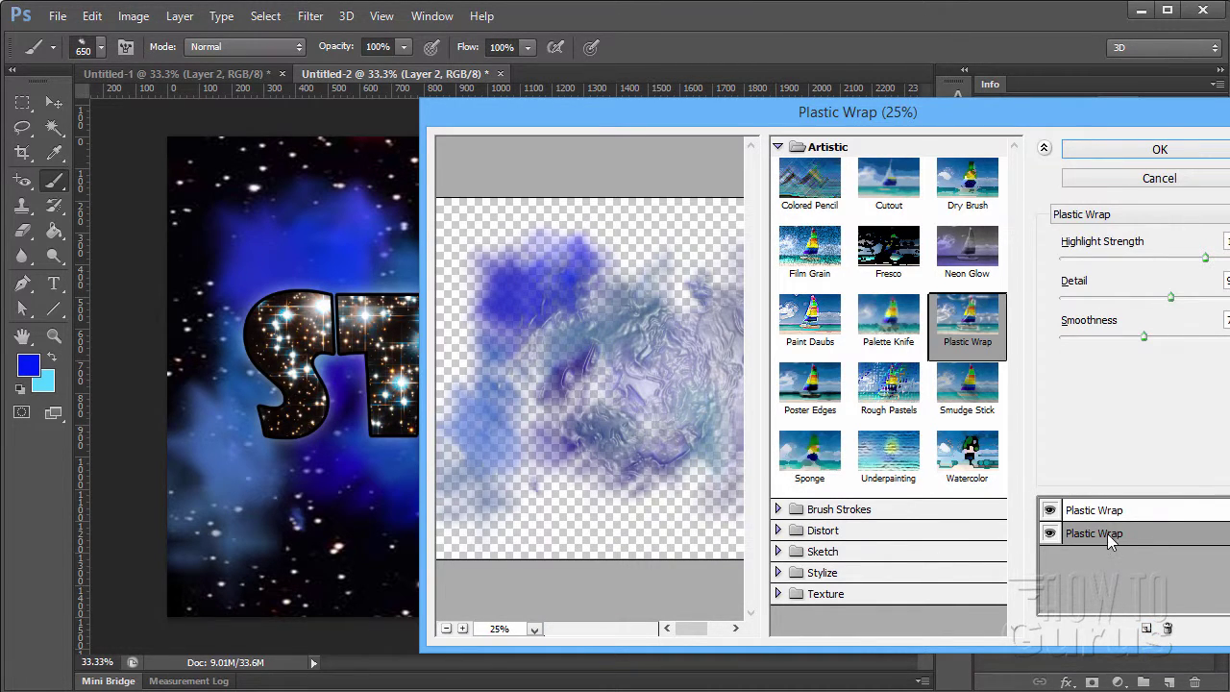
{"action": "left_click", "coordinate": [889, 248]}
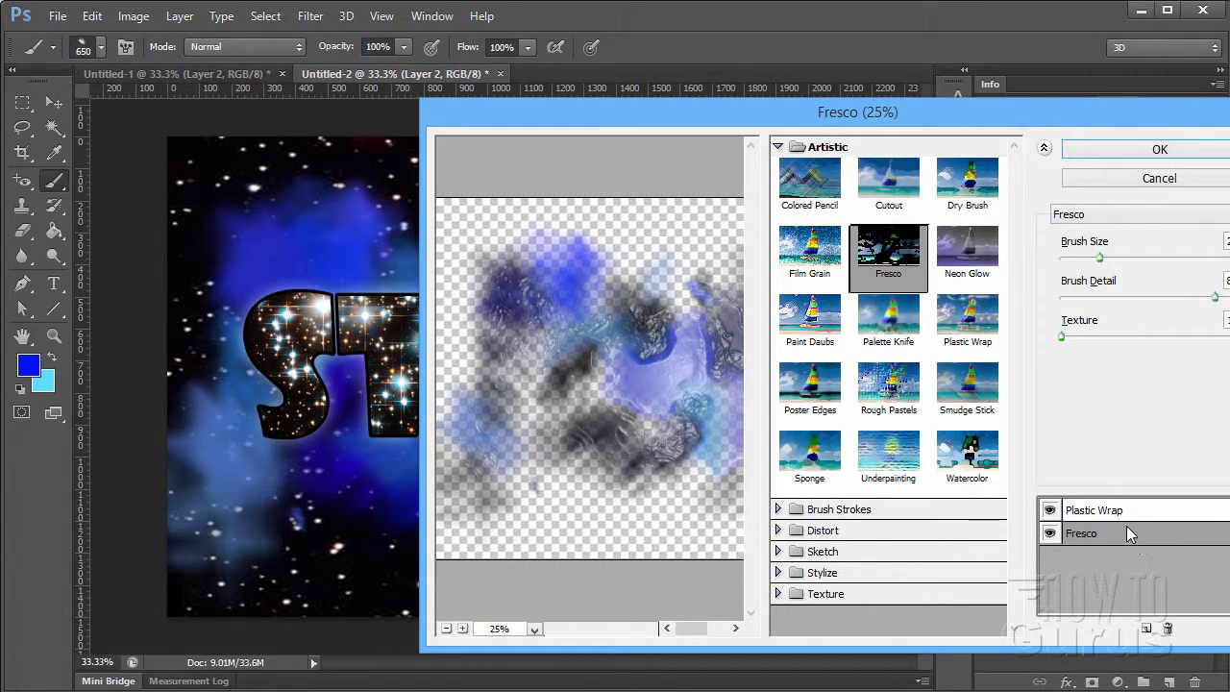
Step: Tune Fresco: slightly larger brush size, lower detail, and a little texture
{"action": "left_click_drag", "start_coordinate": [1125, 511], "coordinate": [1129, 542]}
{"action": "mouse_move", "coordinate": [1099, 259]}
{"action": "left_mouse_down"}
{"action": "mouse_move", "coordinate": [1115, 258]}
{"action": "mouse_move", "coordinate": [1094, 259]}
{"action": "left_mouse_up"}
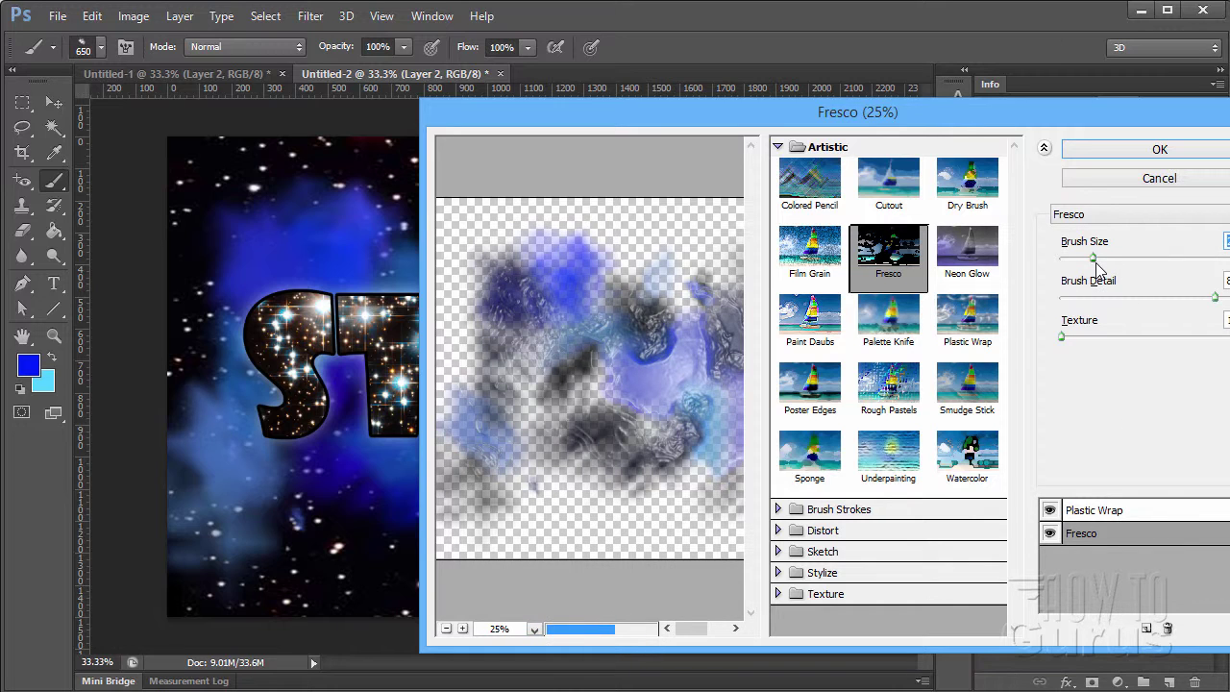
{"action": "mouse_move", "coordinate": [1138, 297]}
{"action": "left_mouse_down"}
{"action": "mouse_move", "coordinate": [1091, 297]}
{"action": "mouse_move", "coordinate": [1162, 306]}
{"action": "left_mouse_up"}
{"action": "left_click", "coordinate": [1114, 337]}
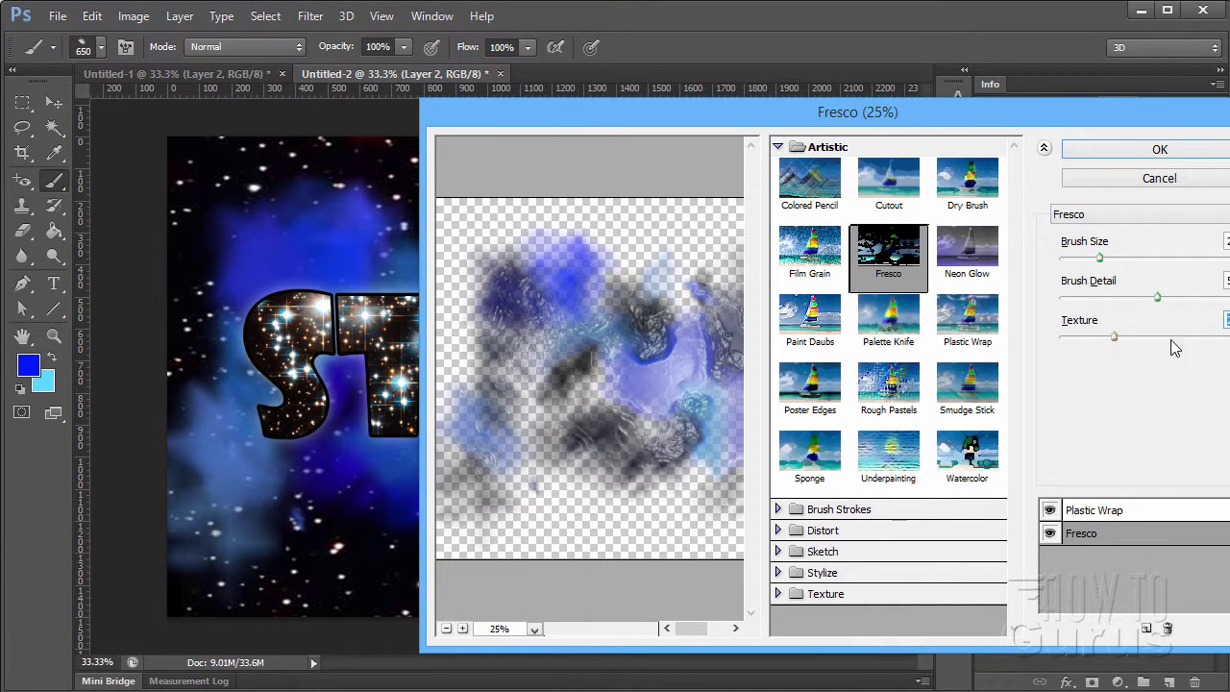
{"action": "left_click_drag", "start_coordinate": [1109, 337], "coordinate": [1093, 337]}
Step: Set Plastic Wrap to high smoothness and maximum detail
{"action": "left_click", "coordinate": [1157, 518]}
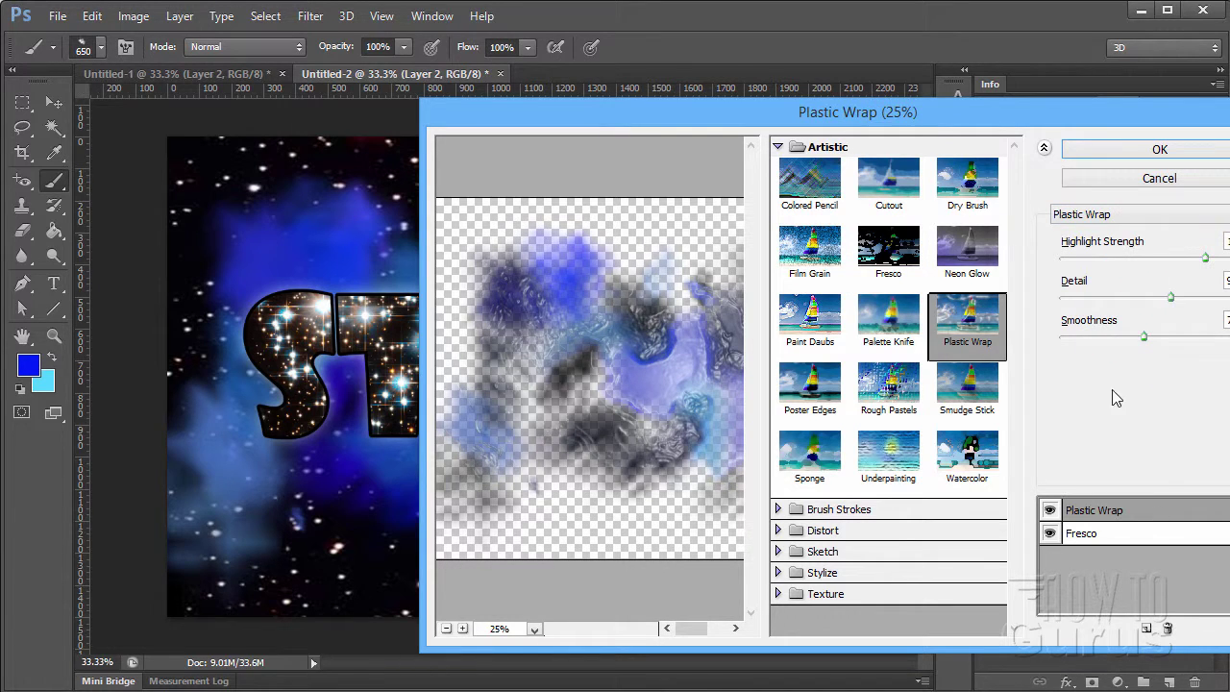
{"action": "left_click_drag", "start_coordinate": [1145, 337], "coordinate": [1214, 337]}
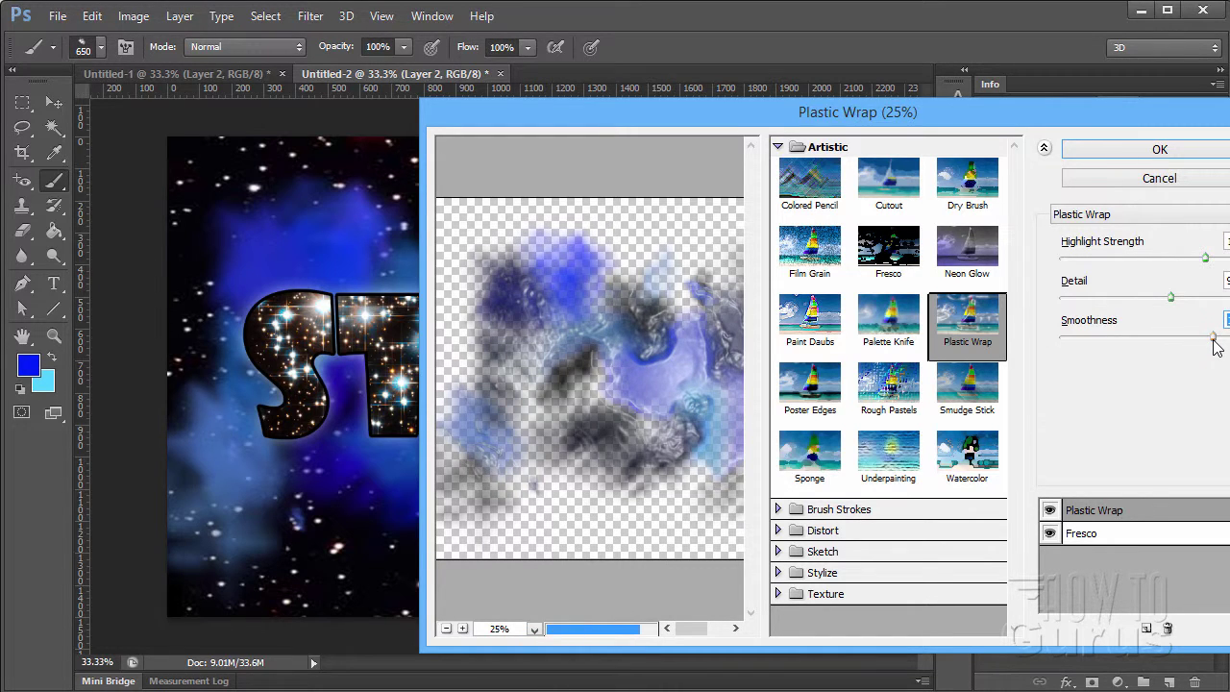
{"action": "left_click", "coordinate": [1069, 337]}
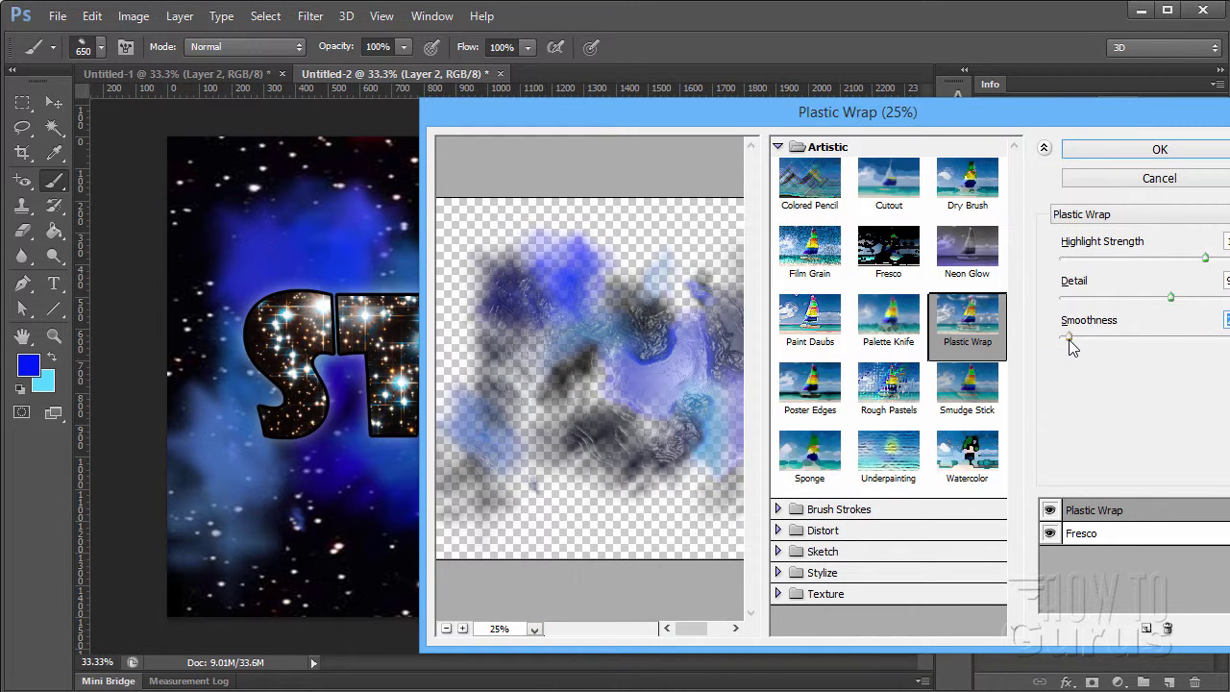
{"action": "left_click", "coordinate": [1122, 339]}
{"action": "left_click", "coordinate": [1191, 338]}
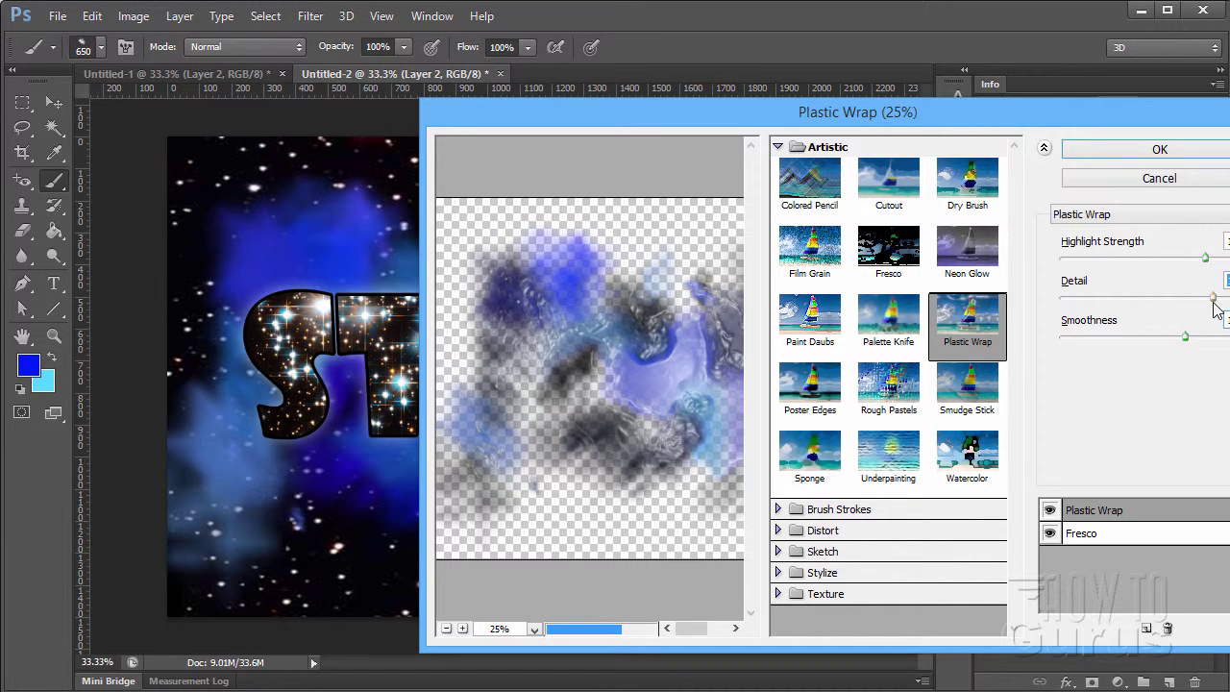
{"action": "left_click", "coordinate": [1099, 298]}
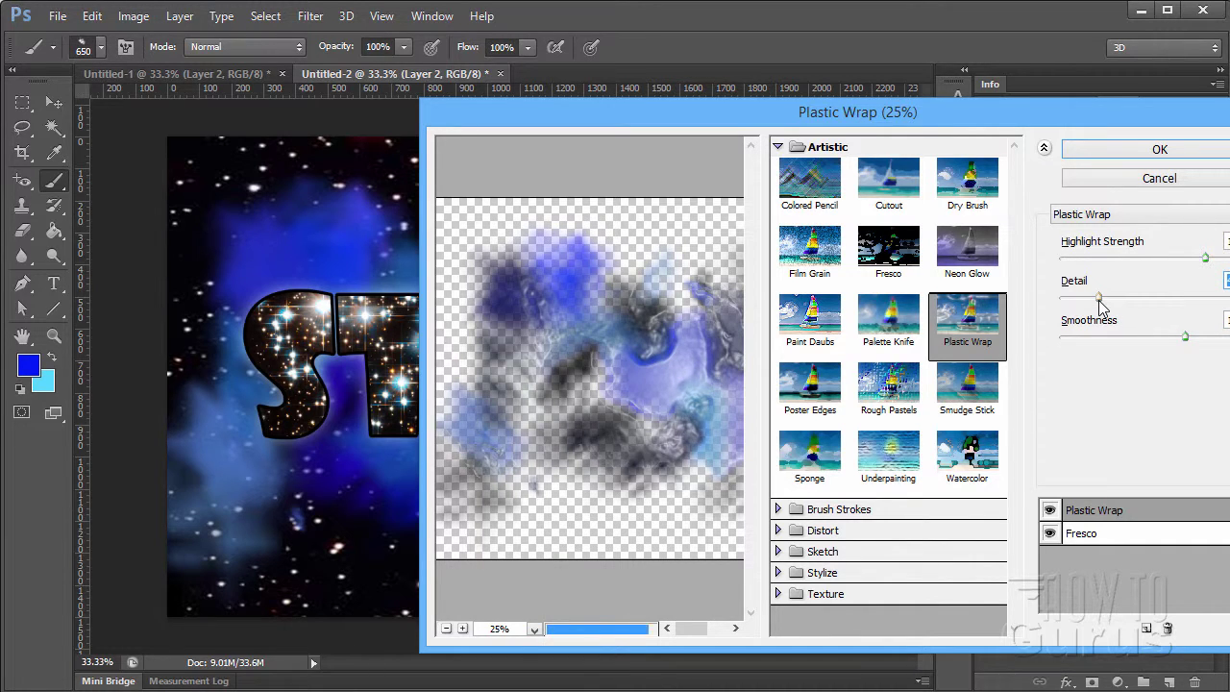
{"action": "left_click_drag", "start_coordinate": [1099, 298], "coordinate": [1214, 300]}
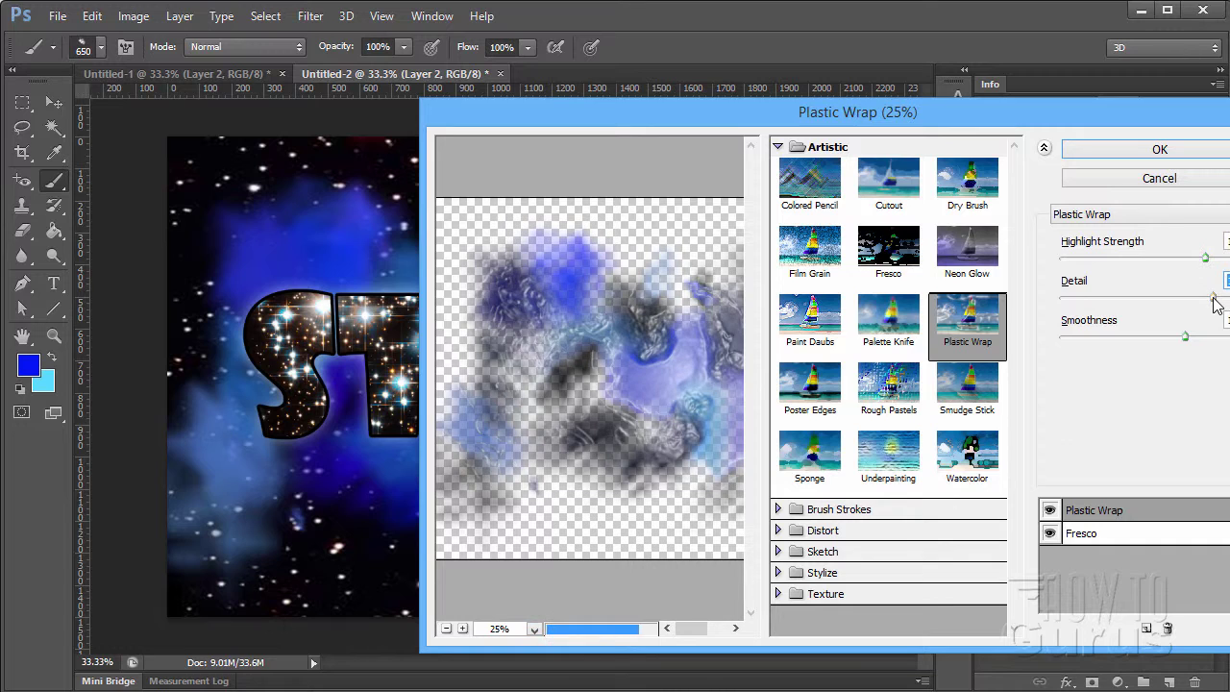
Step: Apply the Fresco and Plastic Wrap combination to Layer 2, then set a Gaussian Blur of about 9 px
{"action": "left_click", "coordinate": [1159, 154]}
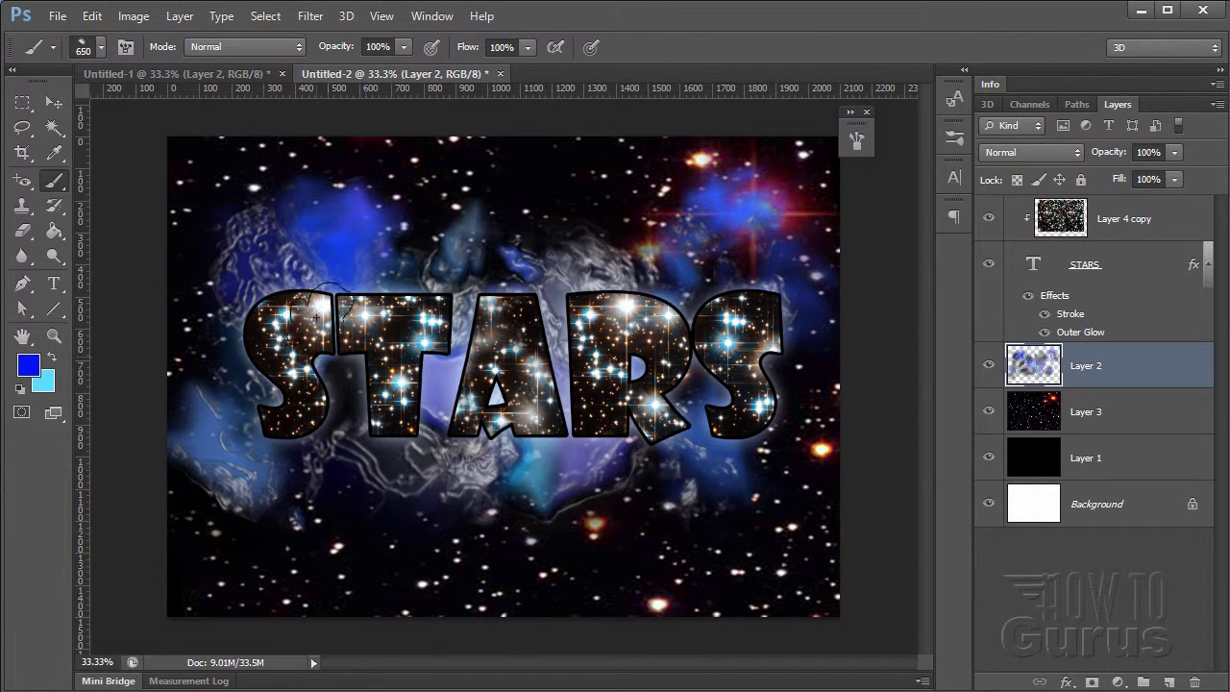
{"action": "left_click", "coordinate": [54, 102]}
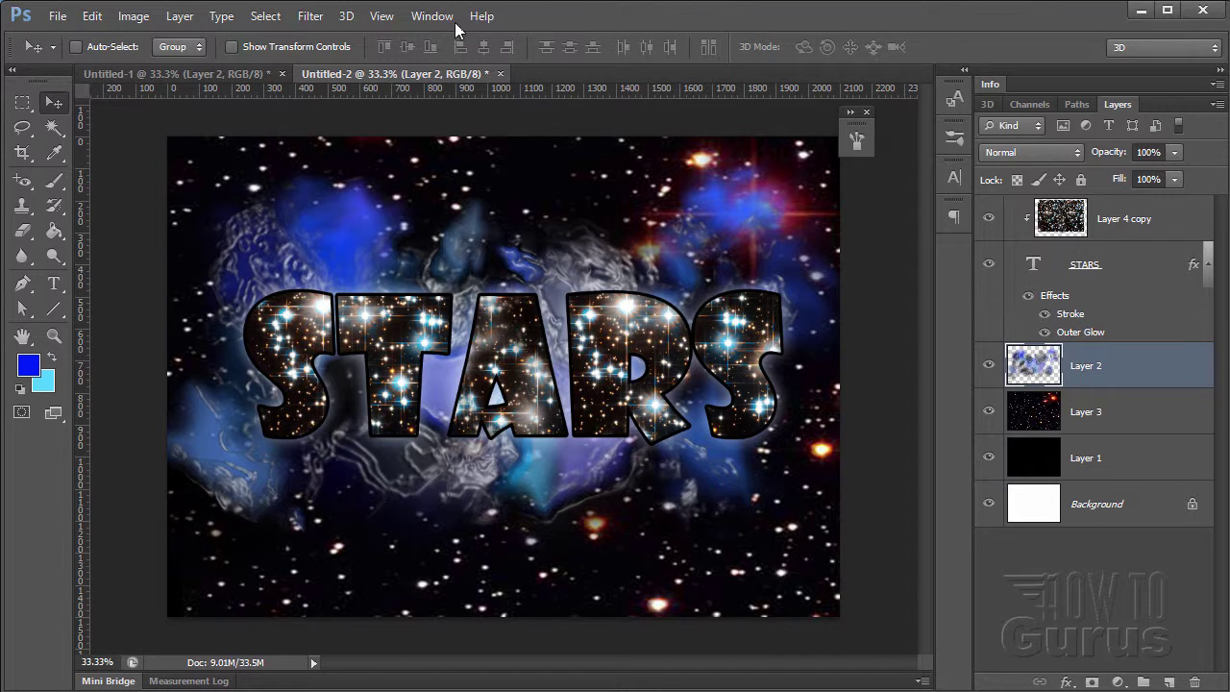
{"action": "left_click", "coordinate": [317, 17]}
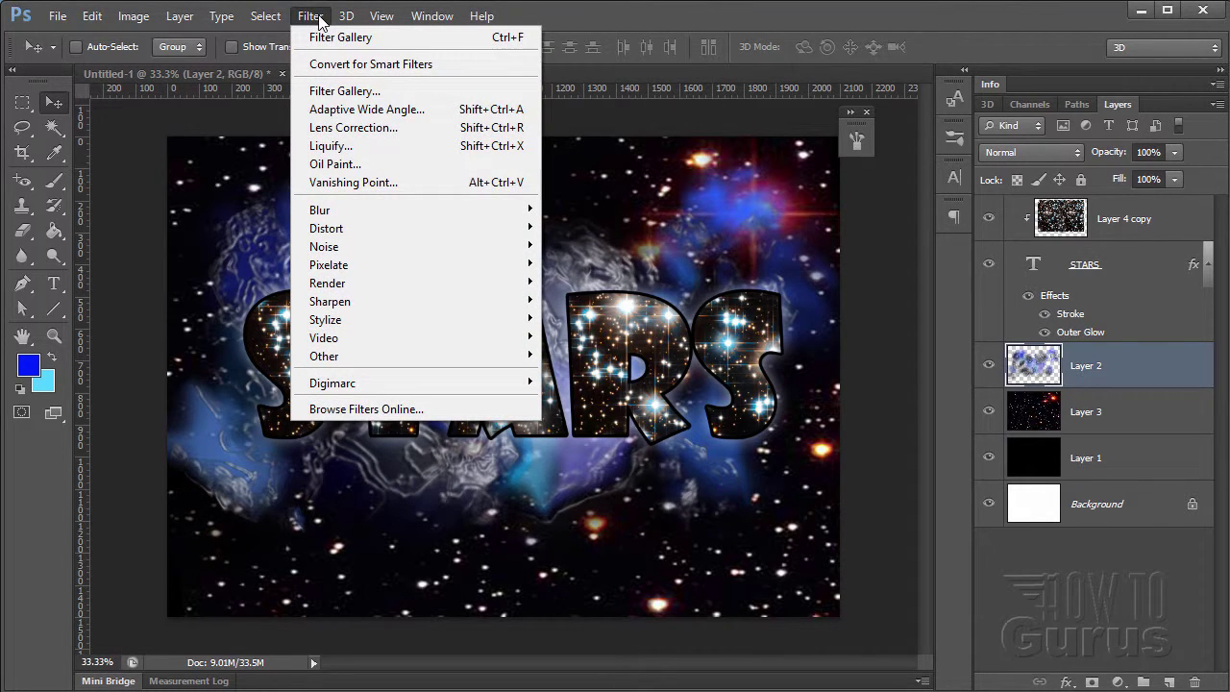
{"action": "mouse_move", "coordinate": [372, 208]}
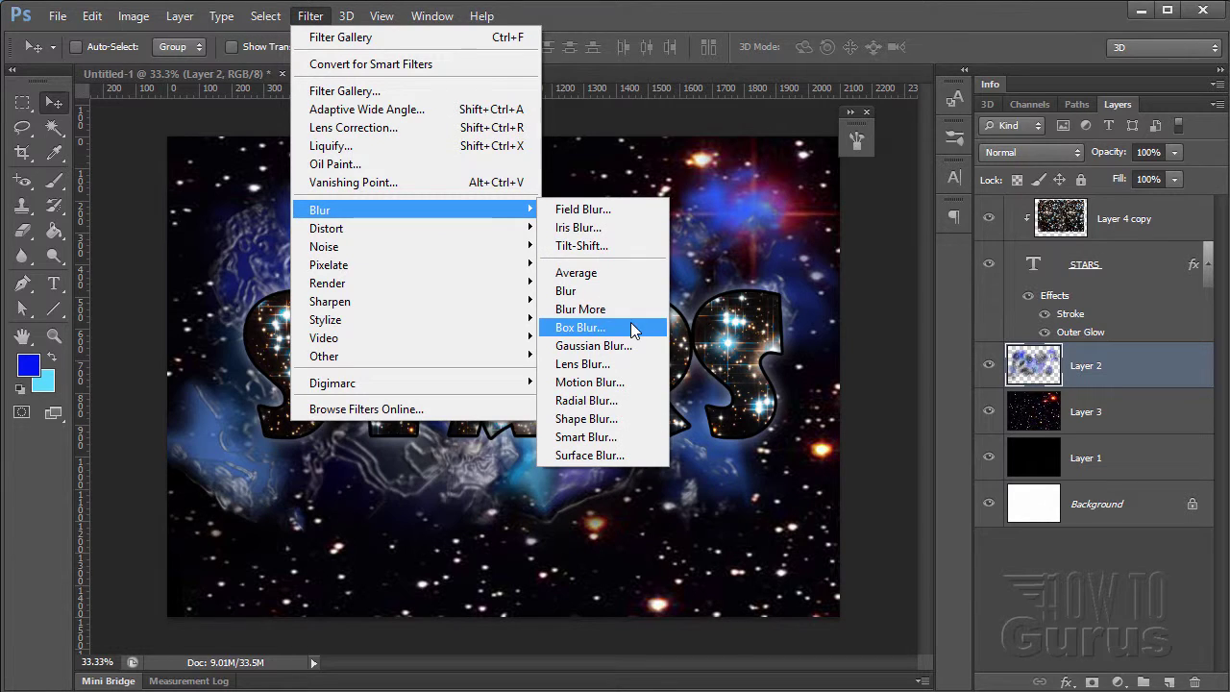
{"action": "left_click", "coordinate": [621, 346]}
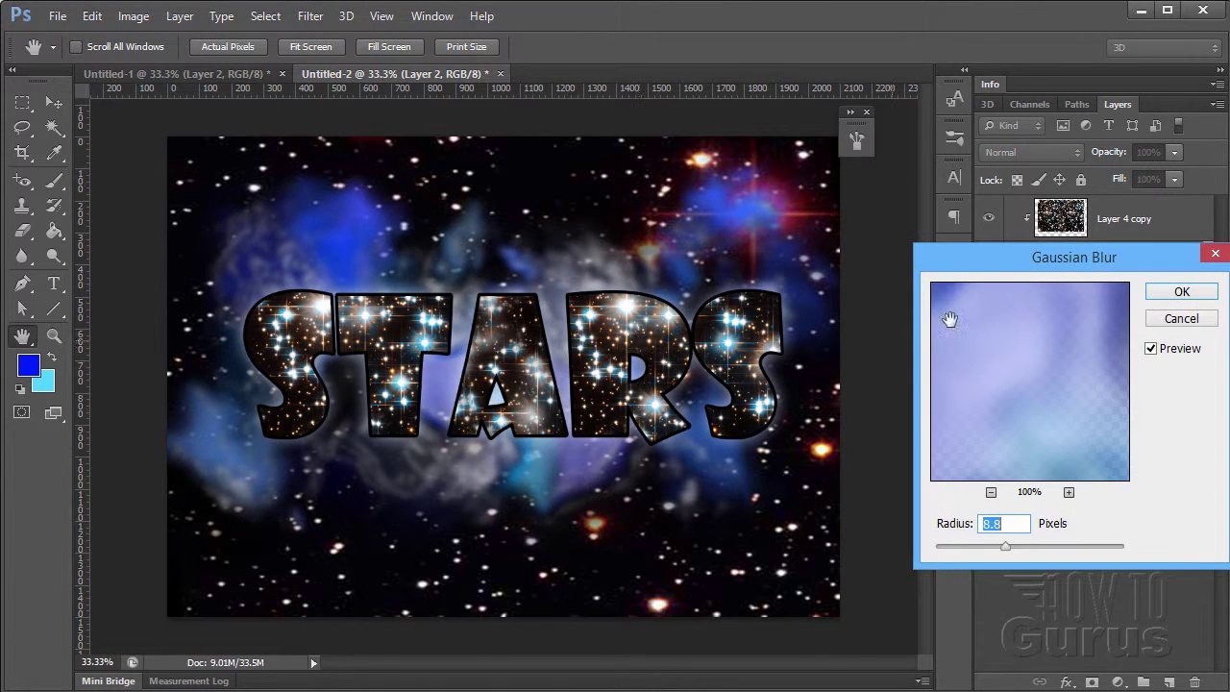
{"action": "left_click_drag", "start_coordinate": [959, 262], "coordinate": [929, 246]}
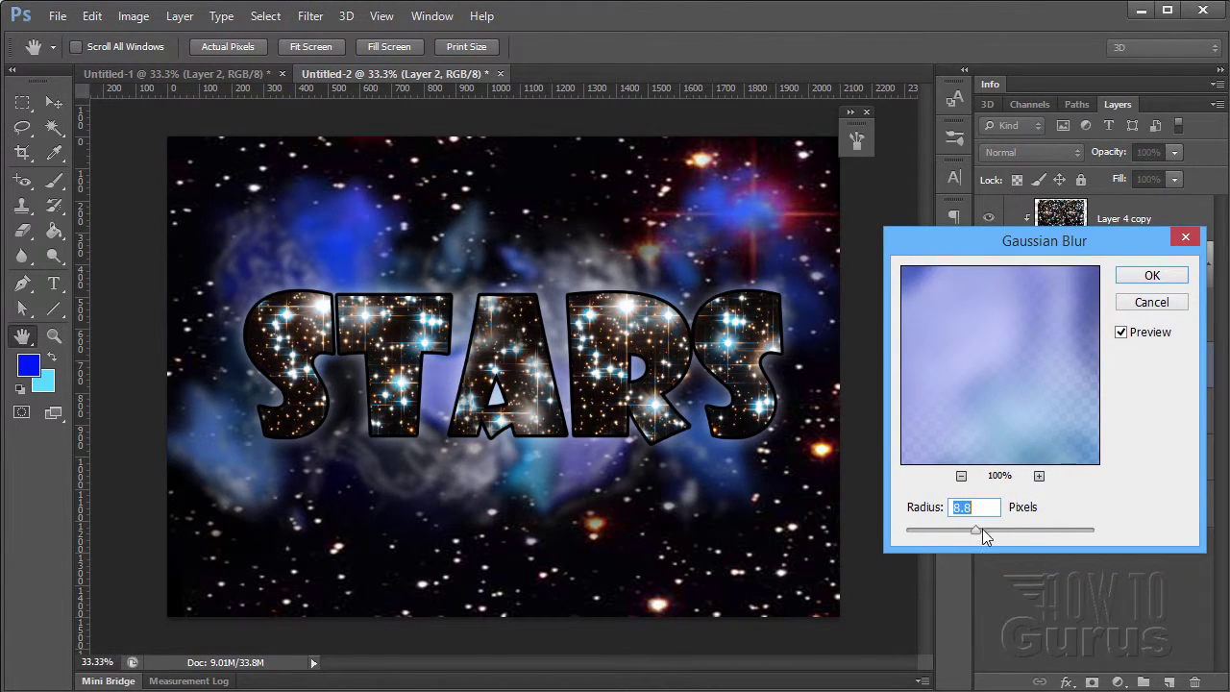
{"action": "mouse_move", "coordinate": [974, 532]}
{"action": "left_mouse_down"}
{"action": "mouse_move", "coordinate": [889, 525]}
{"action": "mouse_move", "coordinate": [973, 534]}
{"action": "left_mouse_up"}
Step: Confirm the 9 px blur and add a white layer mask to Layer 2
{"action": "left_click", "coordinate": [1152, 276]}
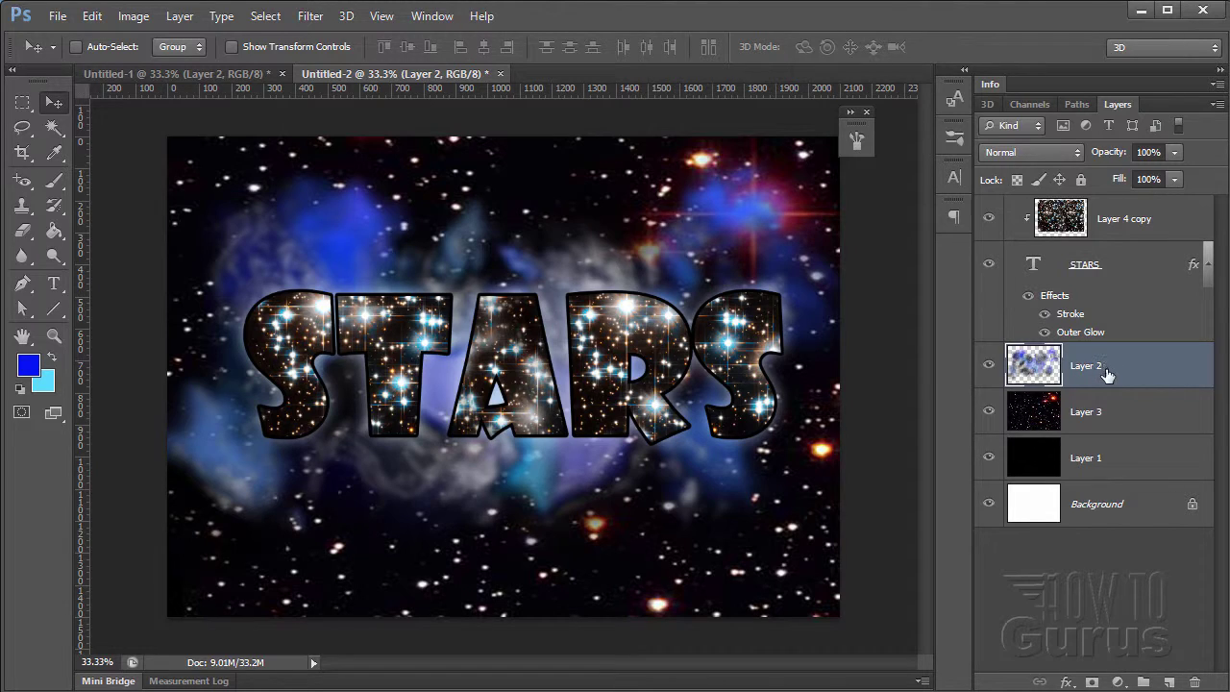
{"action": "left_click", "coordinate": [1092, 682]}
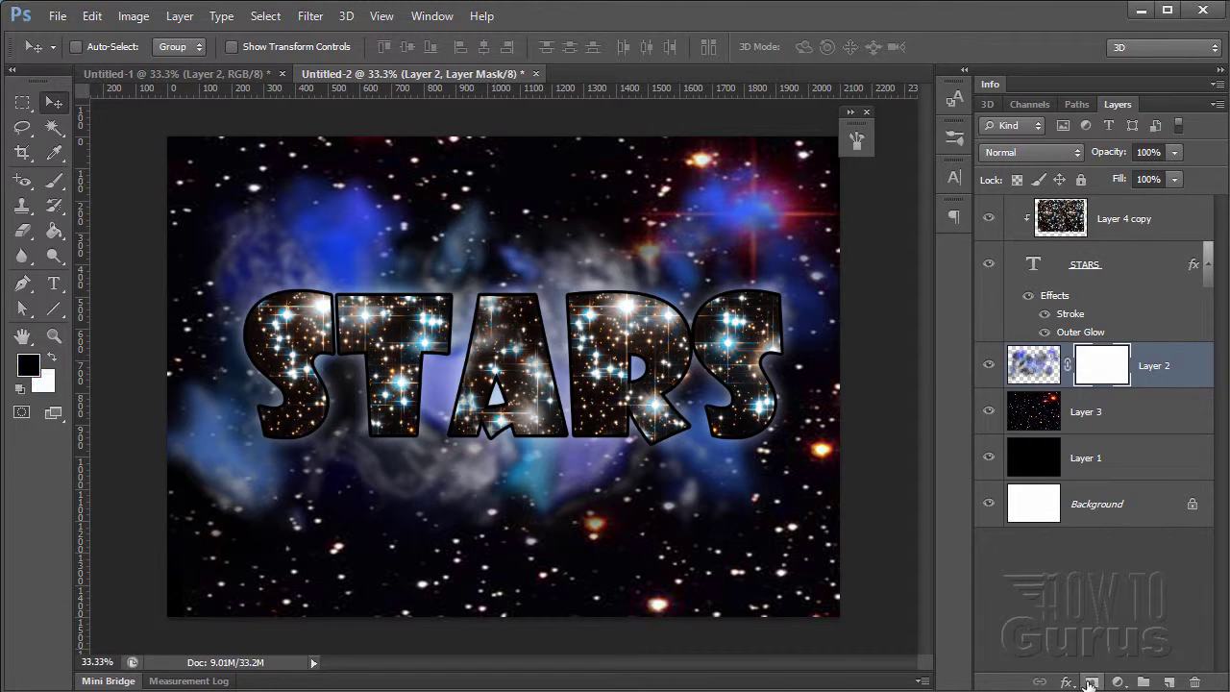
{"action": "left_click", "coordinate": [180, 17]}
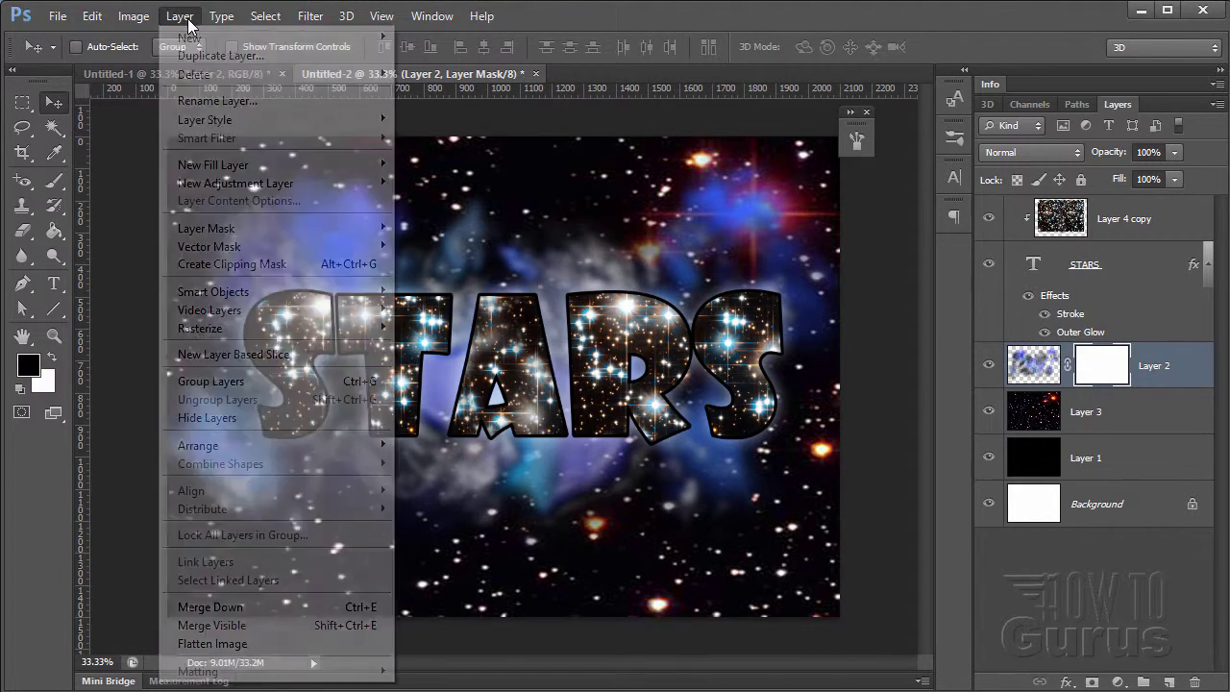
{"action": "mouse_move", "coordinate": [288, 228]}
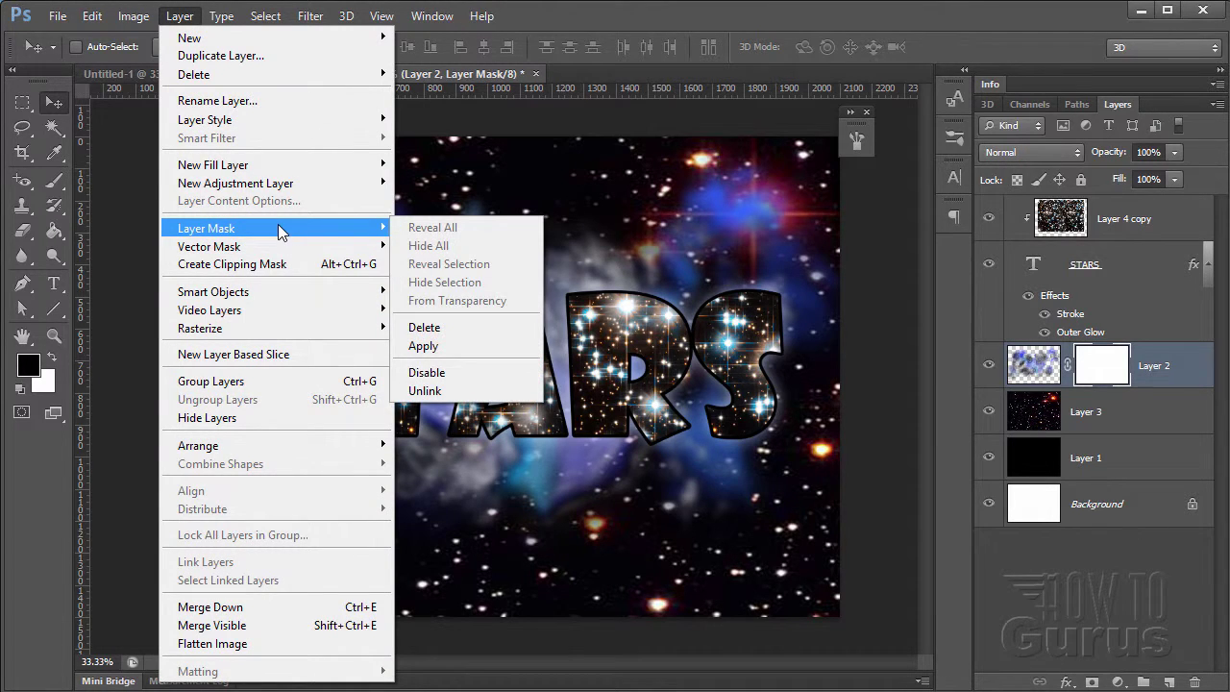
{"action": "left_click", "coordinate": [129, 193]}
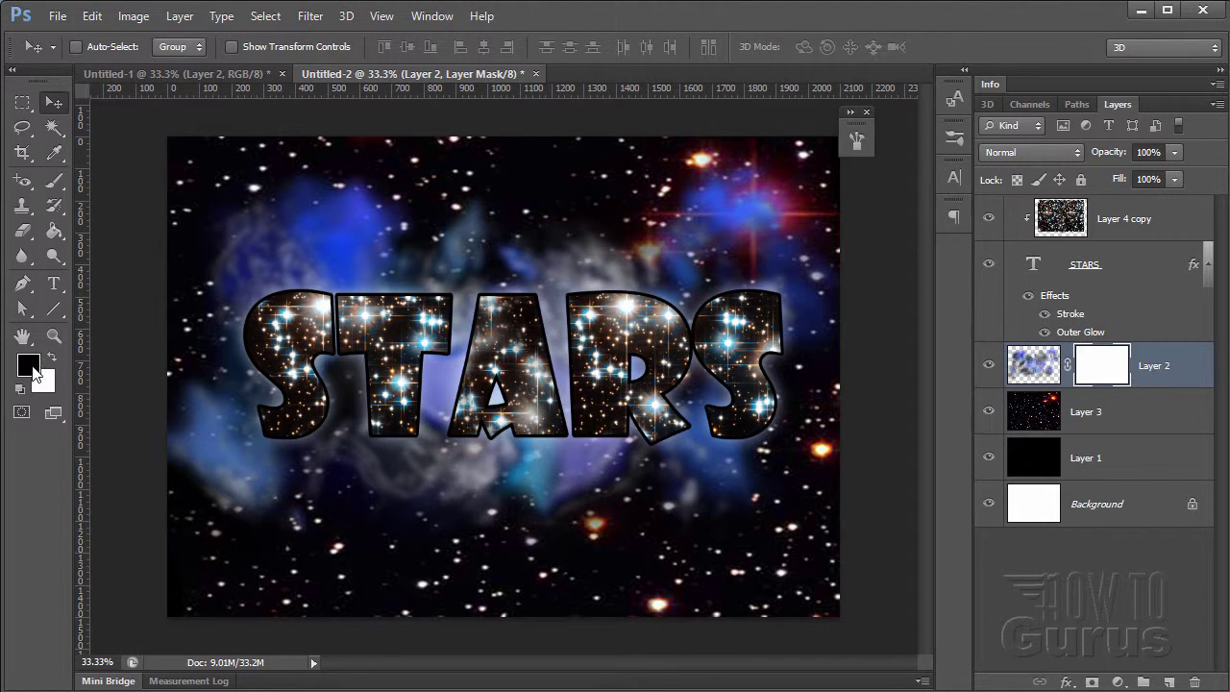
Step: Select the Brush tool with a soft round 0% hardness preset at about 246 px
{"action": "left_click", "coordinate": [55, 180]}
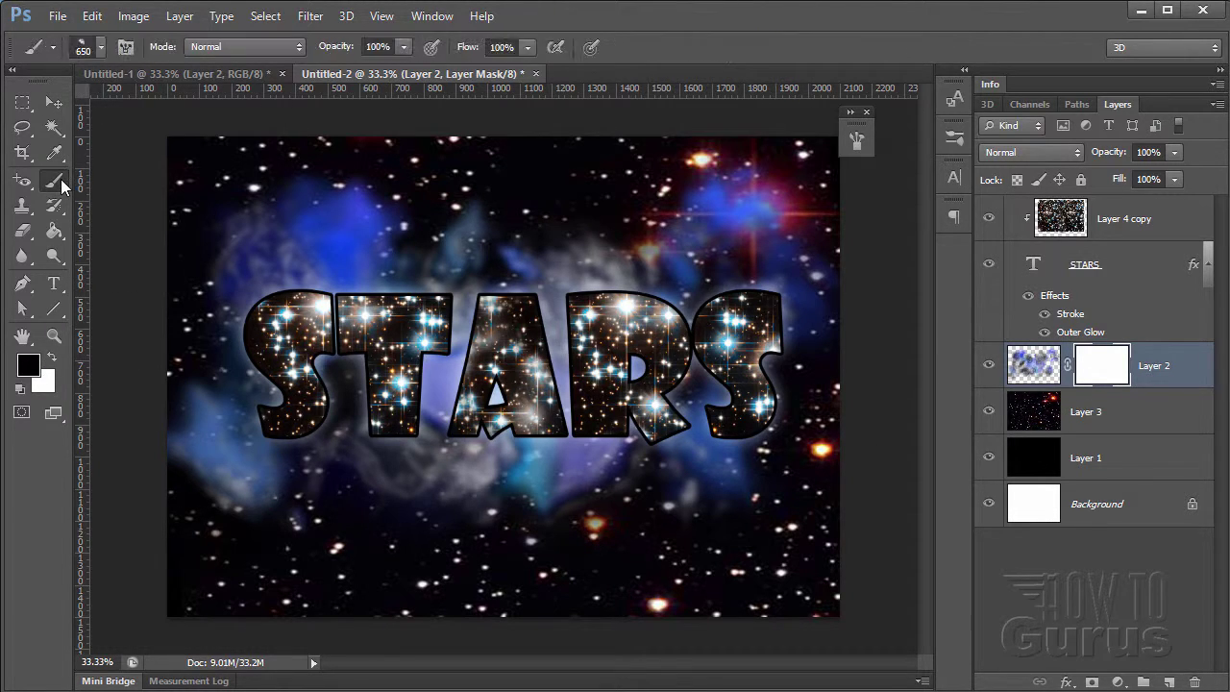
{"action": "left_click", "coordinate": [100, 47]}
{"action": "left_click_drag", "start_coordinate": [278, 284], "coordinate": [277, 176]}
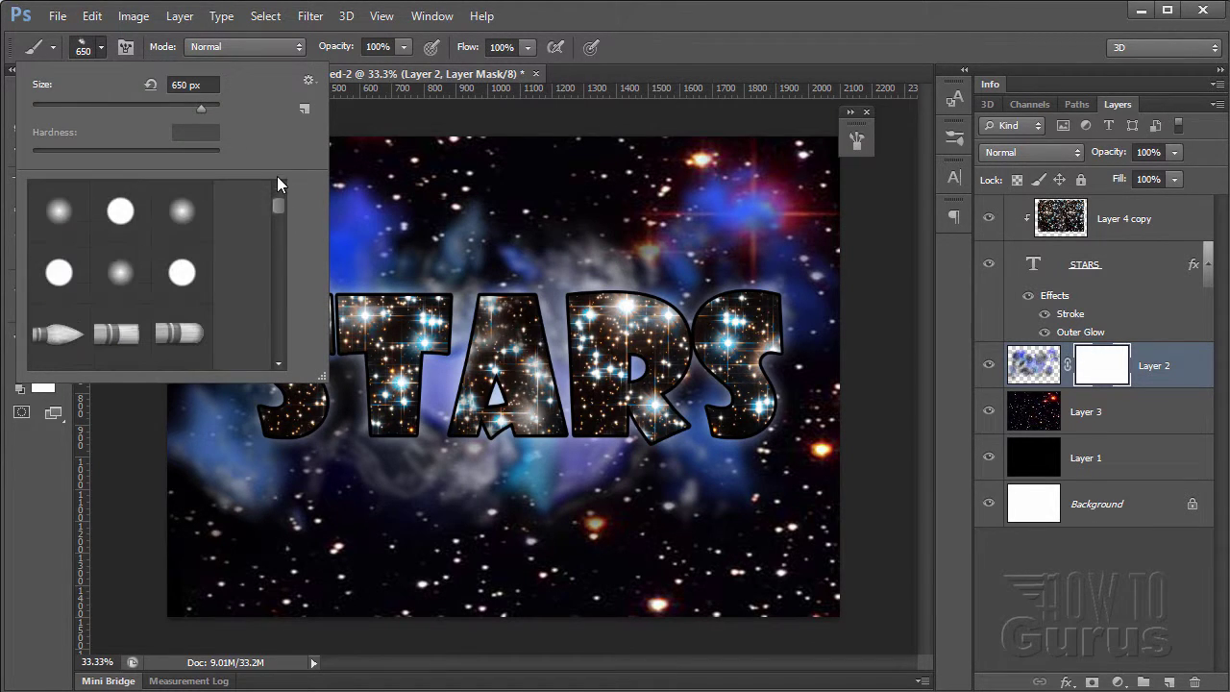
{"action": "left_click", "coordinate": [119, 275]}
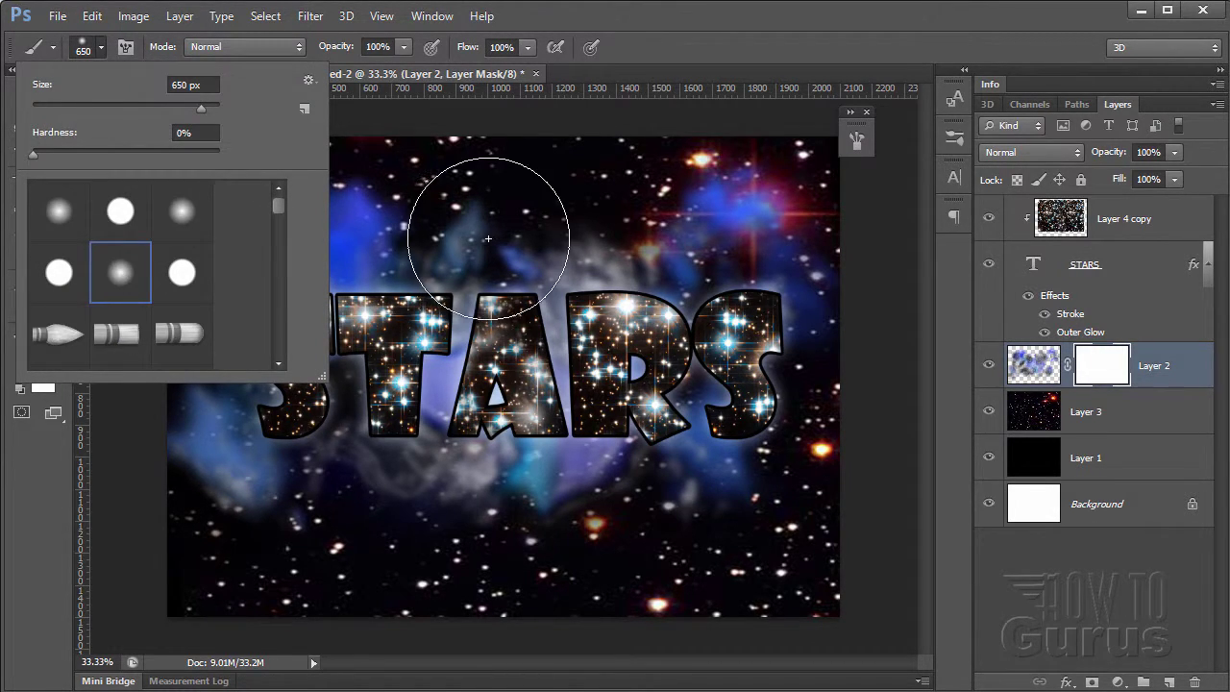
{"action": "mouse_move", "coordinate": [201, 110]}
{"action": "left_mouse_down"}
{"action": "mouse_move", "coordinate": [157, 110]}
{"action": "mouse_move", "coordinate": [177, 113]}
{"action": "left_mouse_up"}
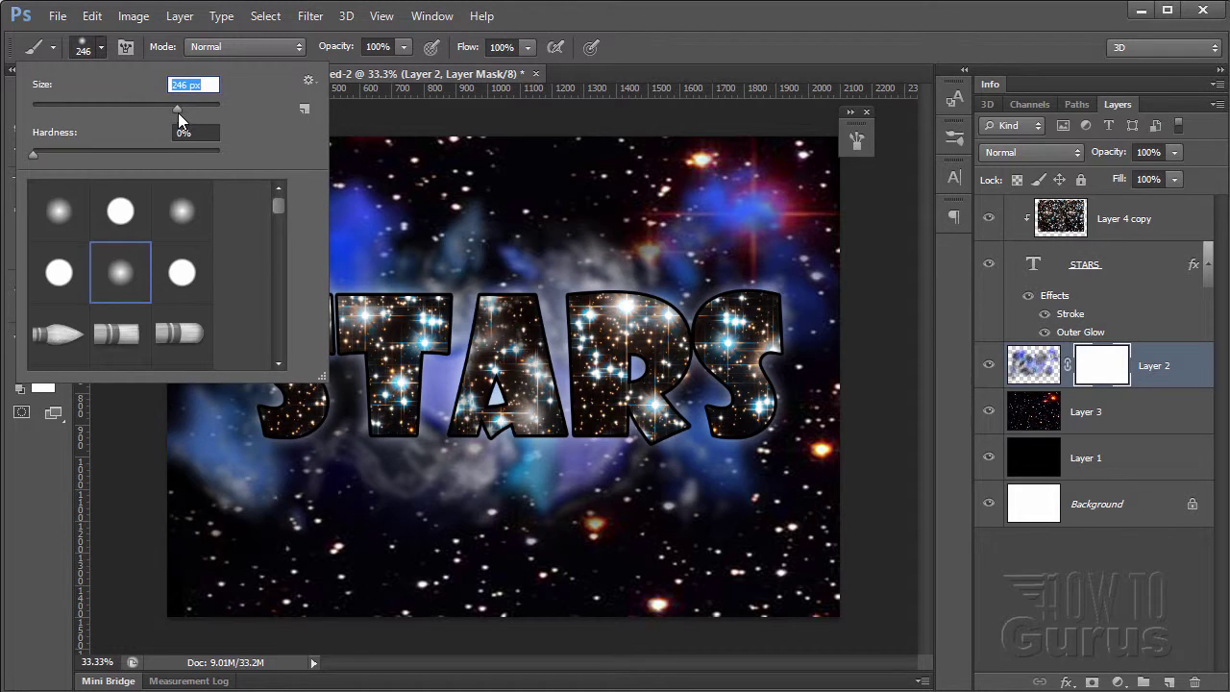
Step: Paint black on Layer 2's mask over the red star, above R and T, below A, and upper left
{"action": "left_click", "coordinate": [102, 47]}
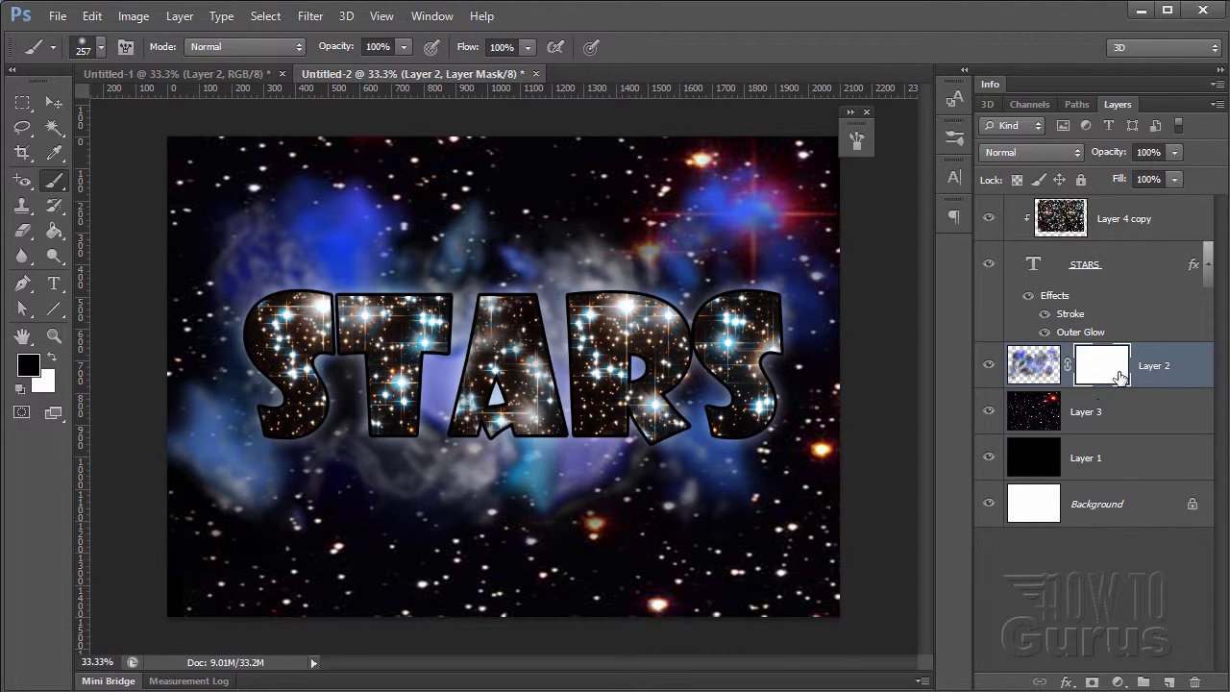
{"action": "left_click_drag", "start_coordinate": [830, 198], "coordinate": [763, 214]}
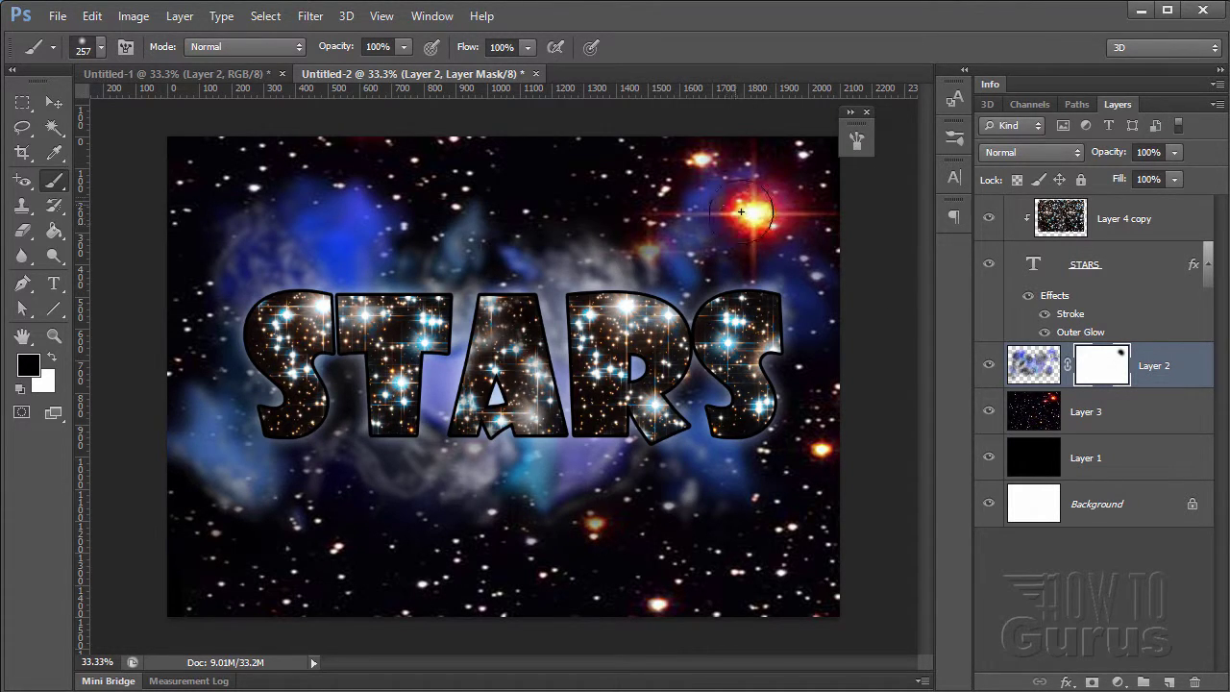
{"action": "mouse_move", "coordinate": [669, 217]}
{"action": "left_mouse_down"}
{"action": "mouse_move", "coordinate": [768, 219]}
{"action": "mouse_move", "coordinate": [835, 243]}
{"action": "mouse_move", "coordinate": [777, 286]}
{"action": "mouse_move", "coordinate": [618, 324]}
{"action": "left_mouse_up"}
{"action": "mouse_move", "coordinate": [607, 280]}
{"action": "left_mouse_down"}
{"action": "mouse_move", "coordinate": [537, 253]}
{"action": "mouse_move", "coordinate": [489, 292]}
{"action": "mouse_move", "coordinate": [490, 273]}
{"action": "mouse_move", "coordinate": [498, 287]}
{"action": "mouse_move", "coordinate": [486, 307]}
{"action": "mouse_move", "coordinate": [468, 298]}
{"action": "mouse_move", "coordinate": [455, 314]}
{"action": "mouse_move", "coordinate": [405, 289]}
{"action": "mouse_move", "coordinate": [437, 334]}
{"action": "mouse_move", "coordinate": [396, 295]}
{"action": "mouse_move", "coordinate": [406, 271]}
{"action": "mouse_move", "coordinate": [354, 364]}
{"action": "mouse_move", "coordinate": [335, 359]}
{"action": "mouse_move", "coordinate": [339, 374]}
{"action": "mouse_move", "coordinate": [323, 362]}
{"action": "mouse_move", "coordinate": [232, 373]}
{"action": "mouse_move", "coordinate": [489, 432]}
{"action": "mouse_move", "coordinate": [503, 447]}
{"action": "mouse_move", "coordinate": [497, 481]}
{"action": "left_mouse_up"}
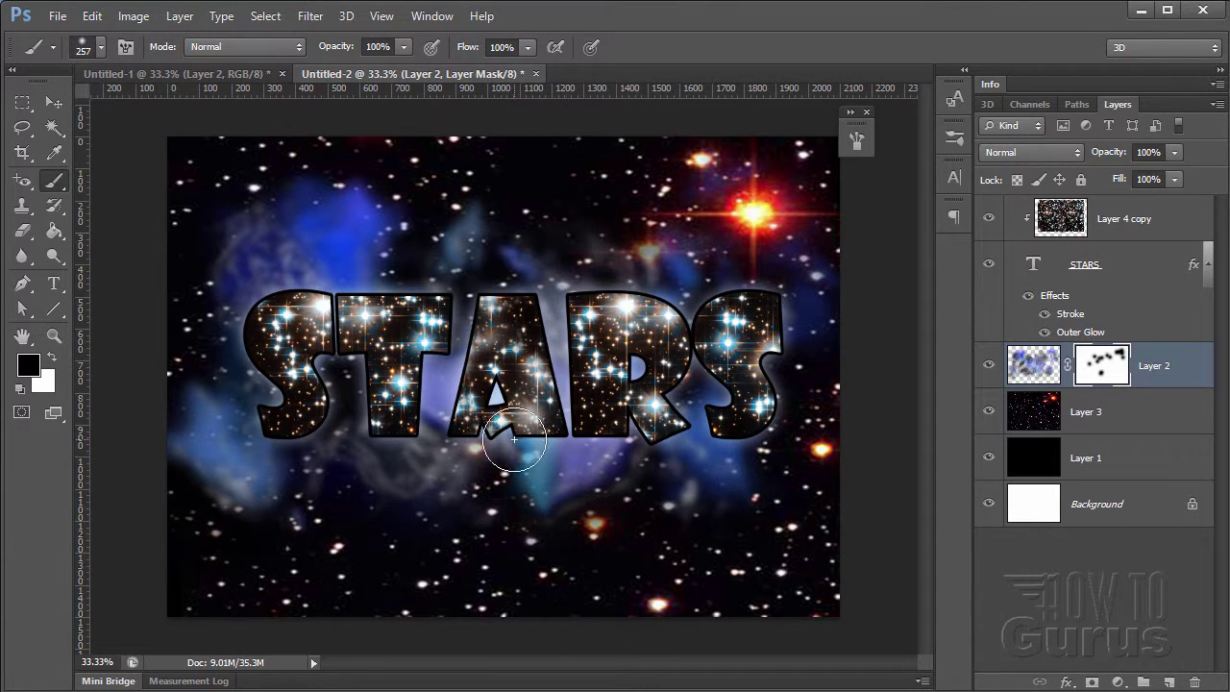
{"action": "left_click_drag", "start_coordinate": [519, 433], "coordinate": [524, 451]}
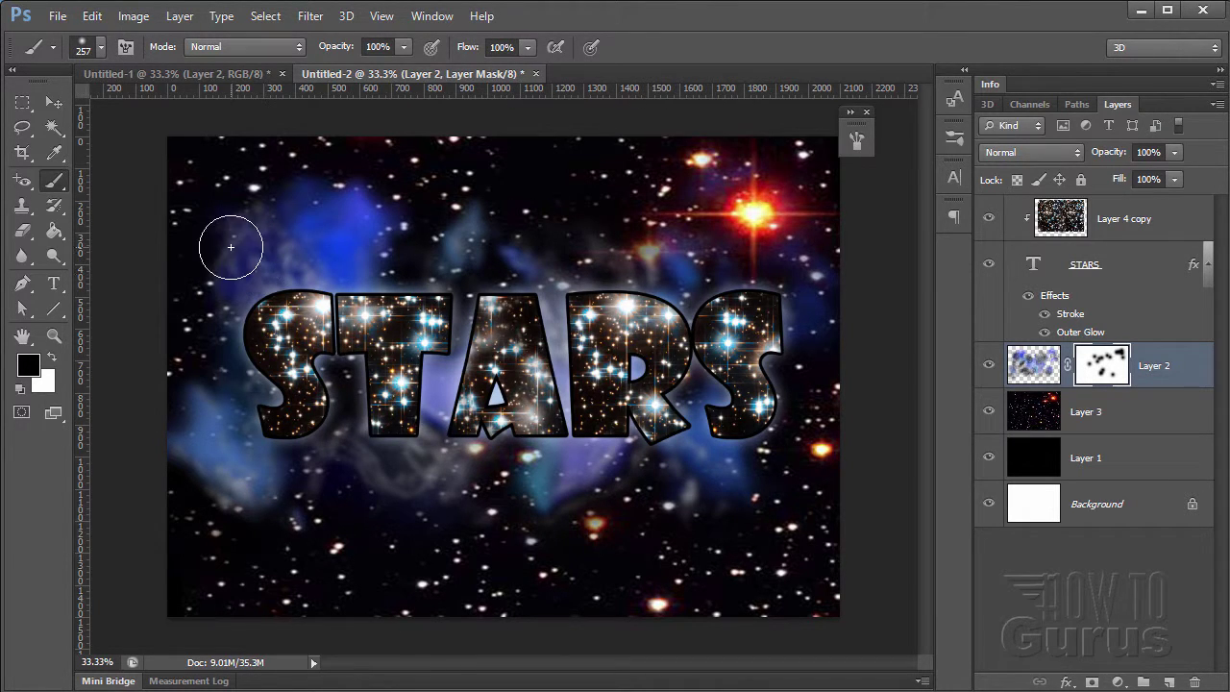
{"action": "left_click_drag", "start_coordinate": [233, 241], "coordinate": [261, 198]}
{"action": "mouse_move", "coordinate": [471, 288]}
{"action": "left_mouse_down"}
{"action": "mouse_move", "coordinate": [340, 219]}
{"action": "mouse_move", "coordinate": [352, 213]}
{"action": "mouse_move", "coordinate": [365, 234]}
{"action": "mouse_move", "coordinate": [406, 217]}
{"action": "mouse_move", "coordinate": [308, 178]}
{"action": "left_mouse_up"}
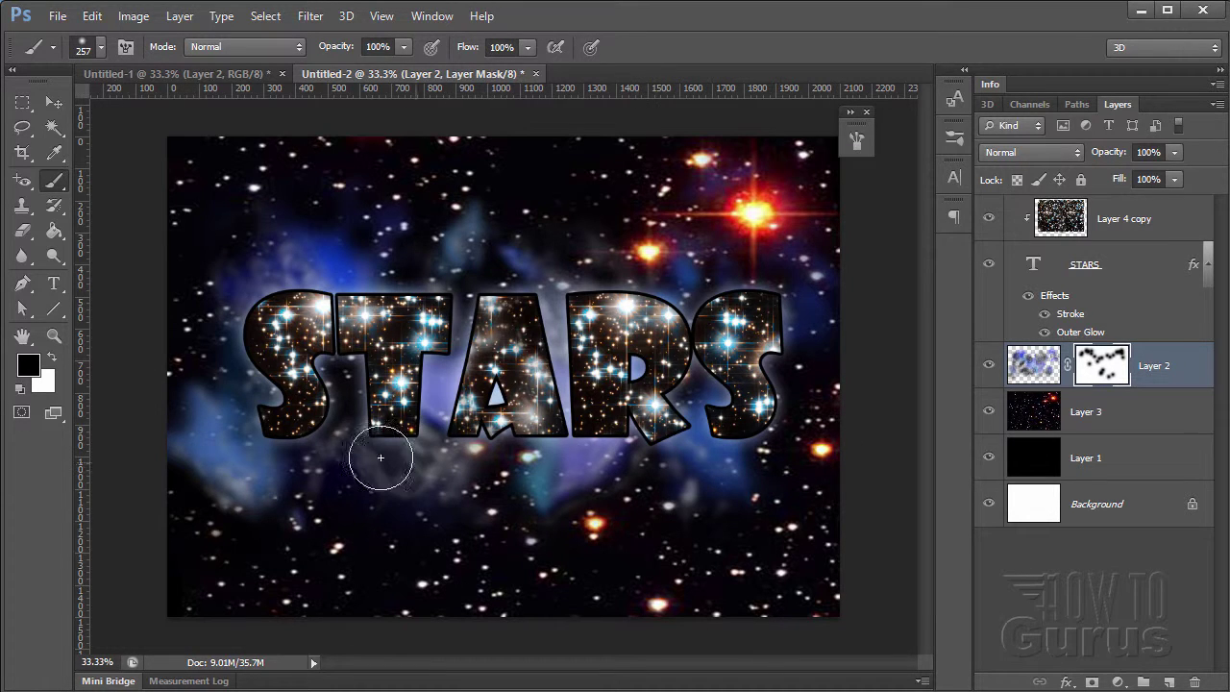
{"action": "left_click", "coordinate": [54, 102]}
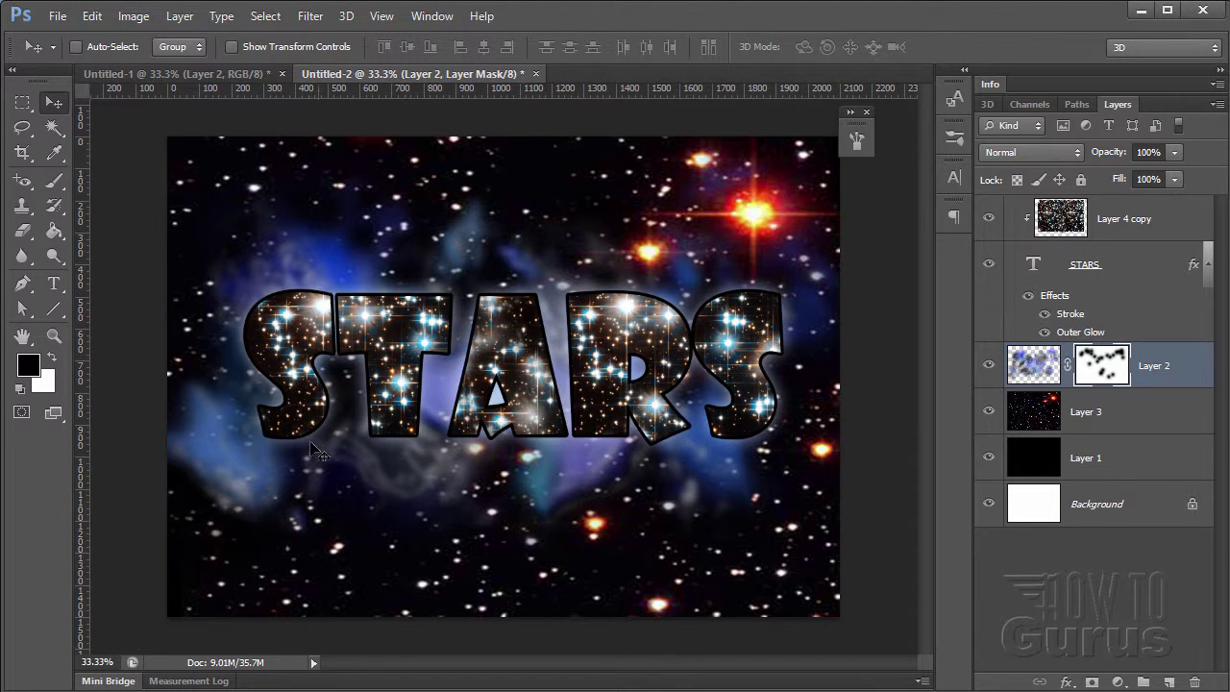
Step: Set the STARS Outer Glow to 85% opacity, 70 px size, with gradient colours
{"action": "left_click", "coordinate": [1084, 336]}
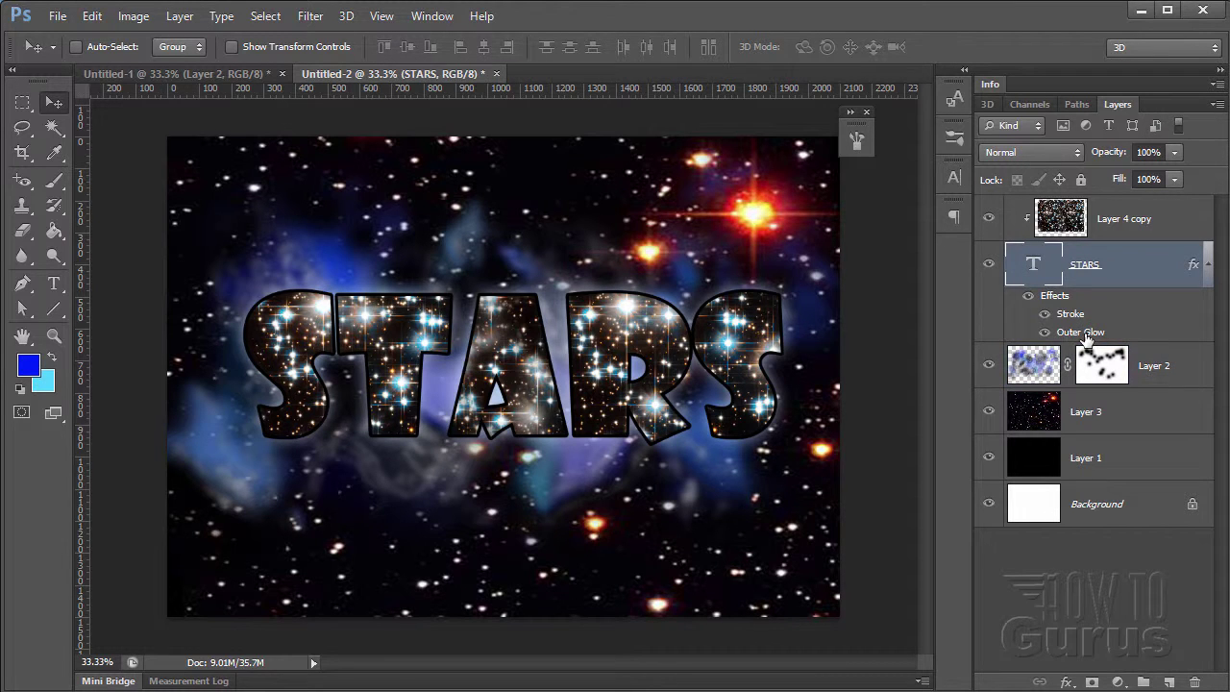
{"action": "double_click", "coordinate": [1085, 336]}
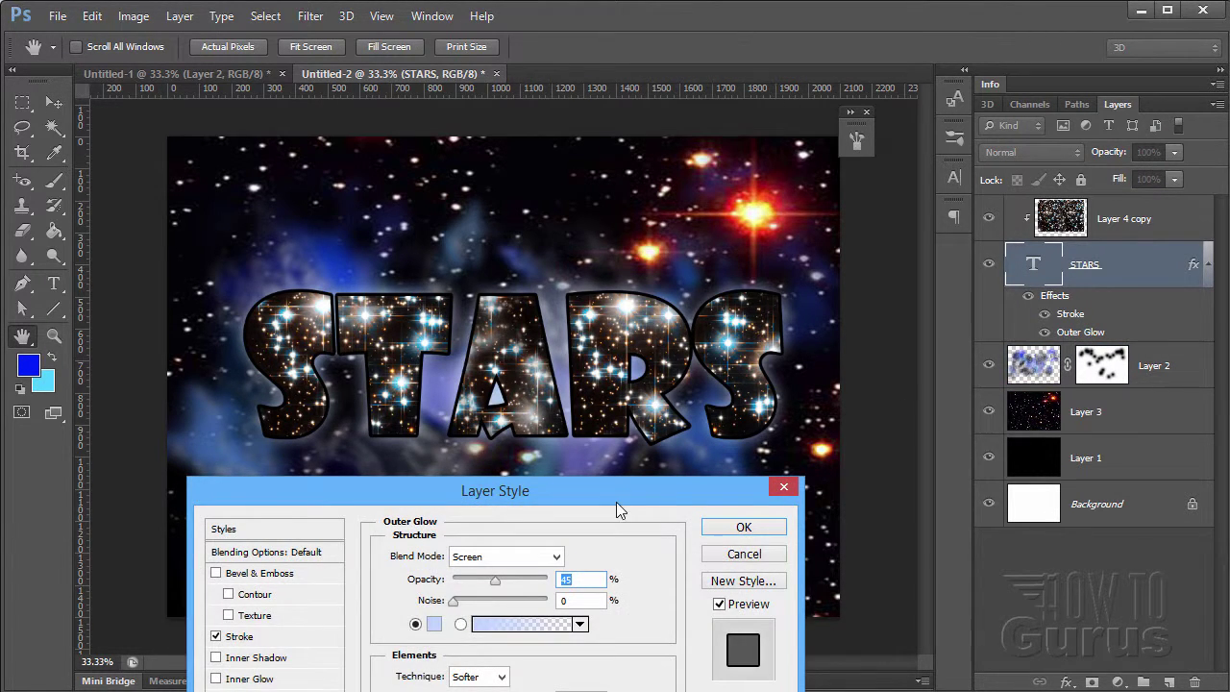
{"action": "left_click_drag", "start_coordinate": [620, 510], "coordinate": [1229, 170]}
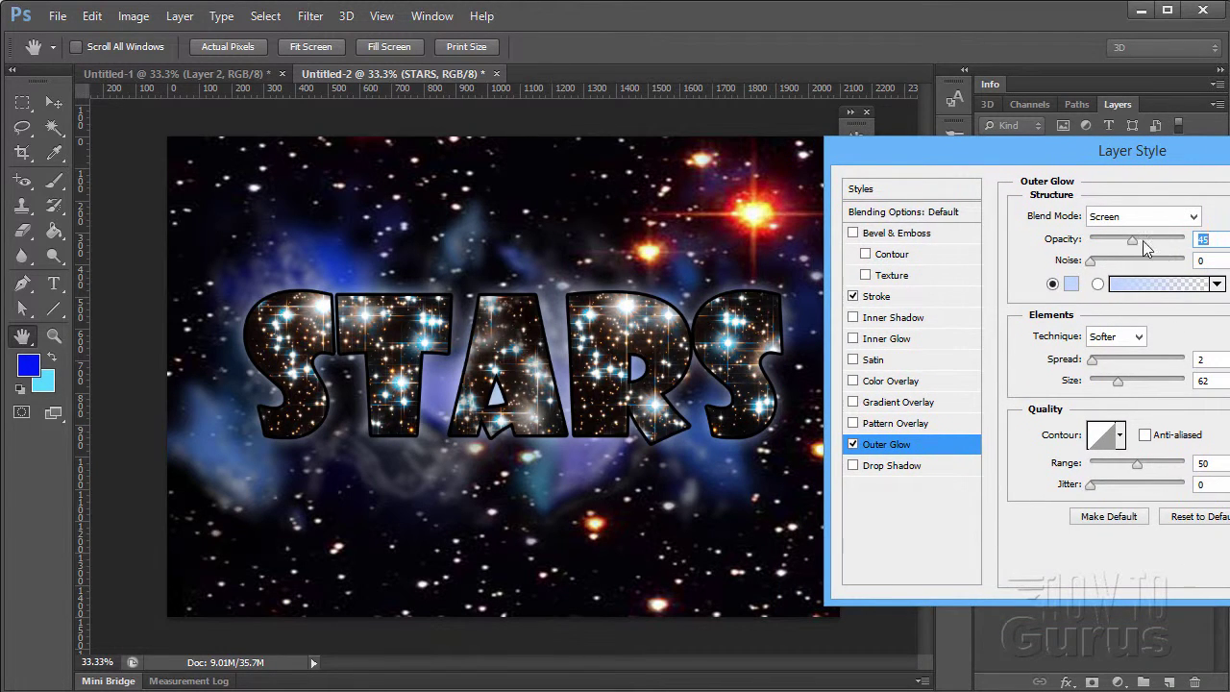
{"action": "left_click_drag", "start_coordinate": [1135, 240], "coordinate": [1173, 250]}
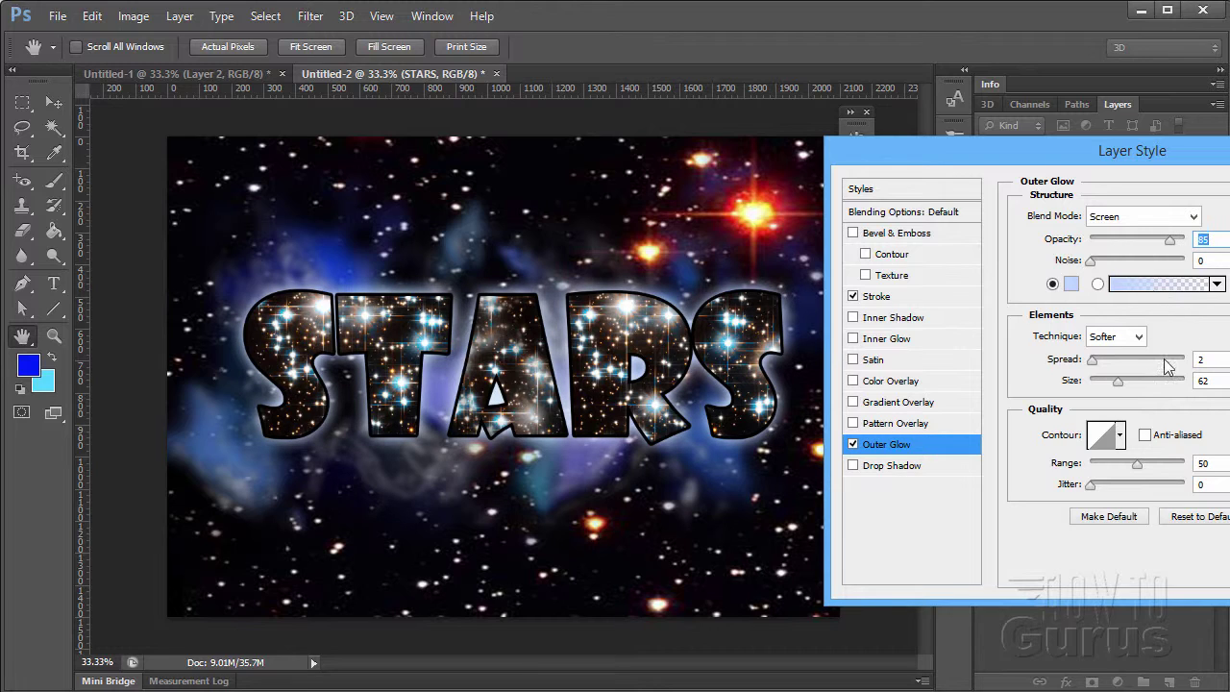
{"action": "left_click_drag", "start_coordinate": [1123, 382], "coordinate": [1121, 388]}
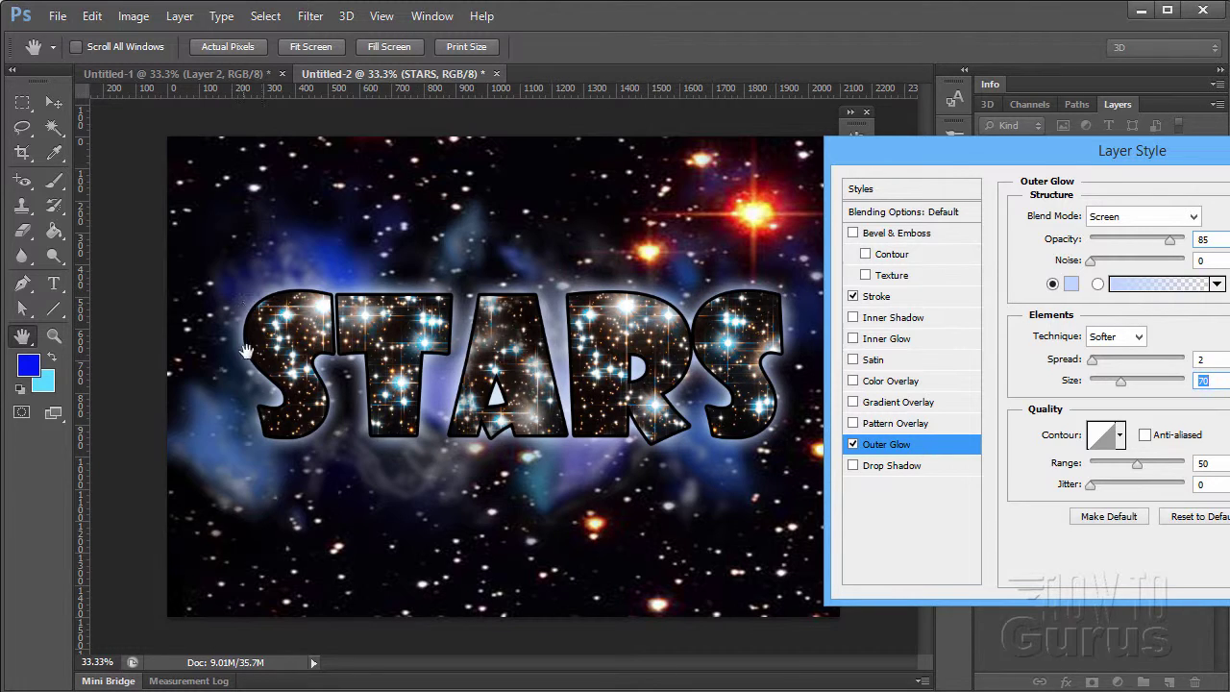
{"action": "left_click", "coordinate": [853, 297]}
Step: Close Layer Style, keeping the Stroke and Outer Glow on STARS
{"action": "key", "text": "Return"}
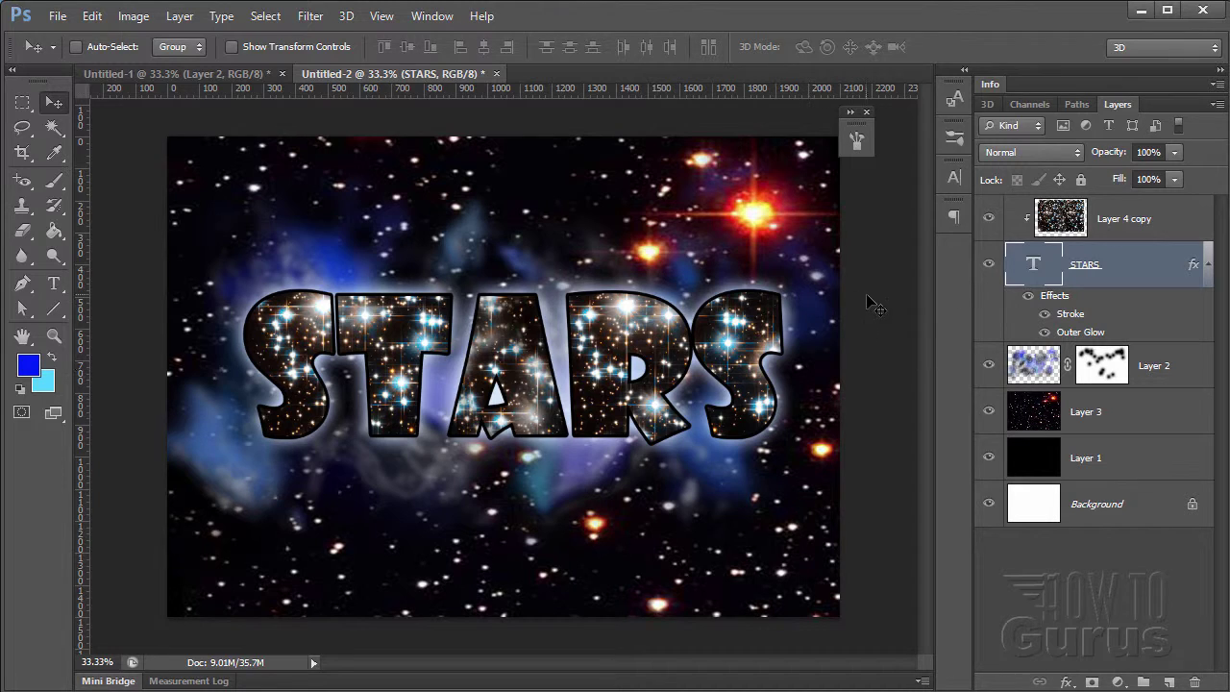